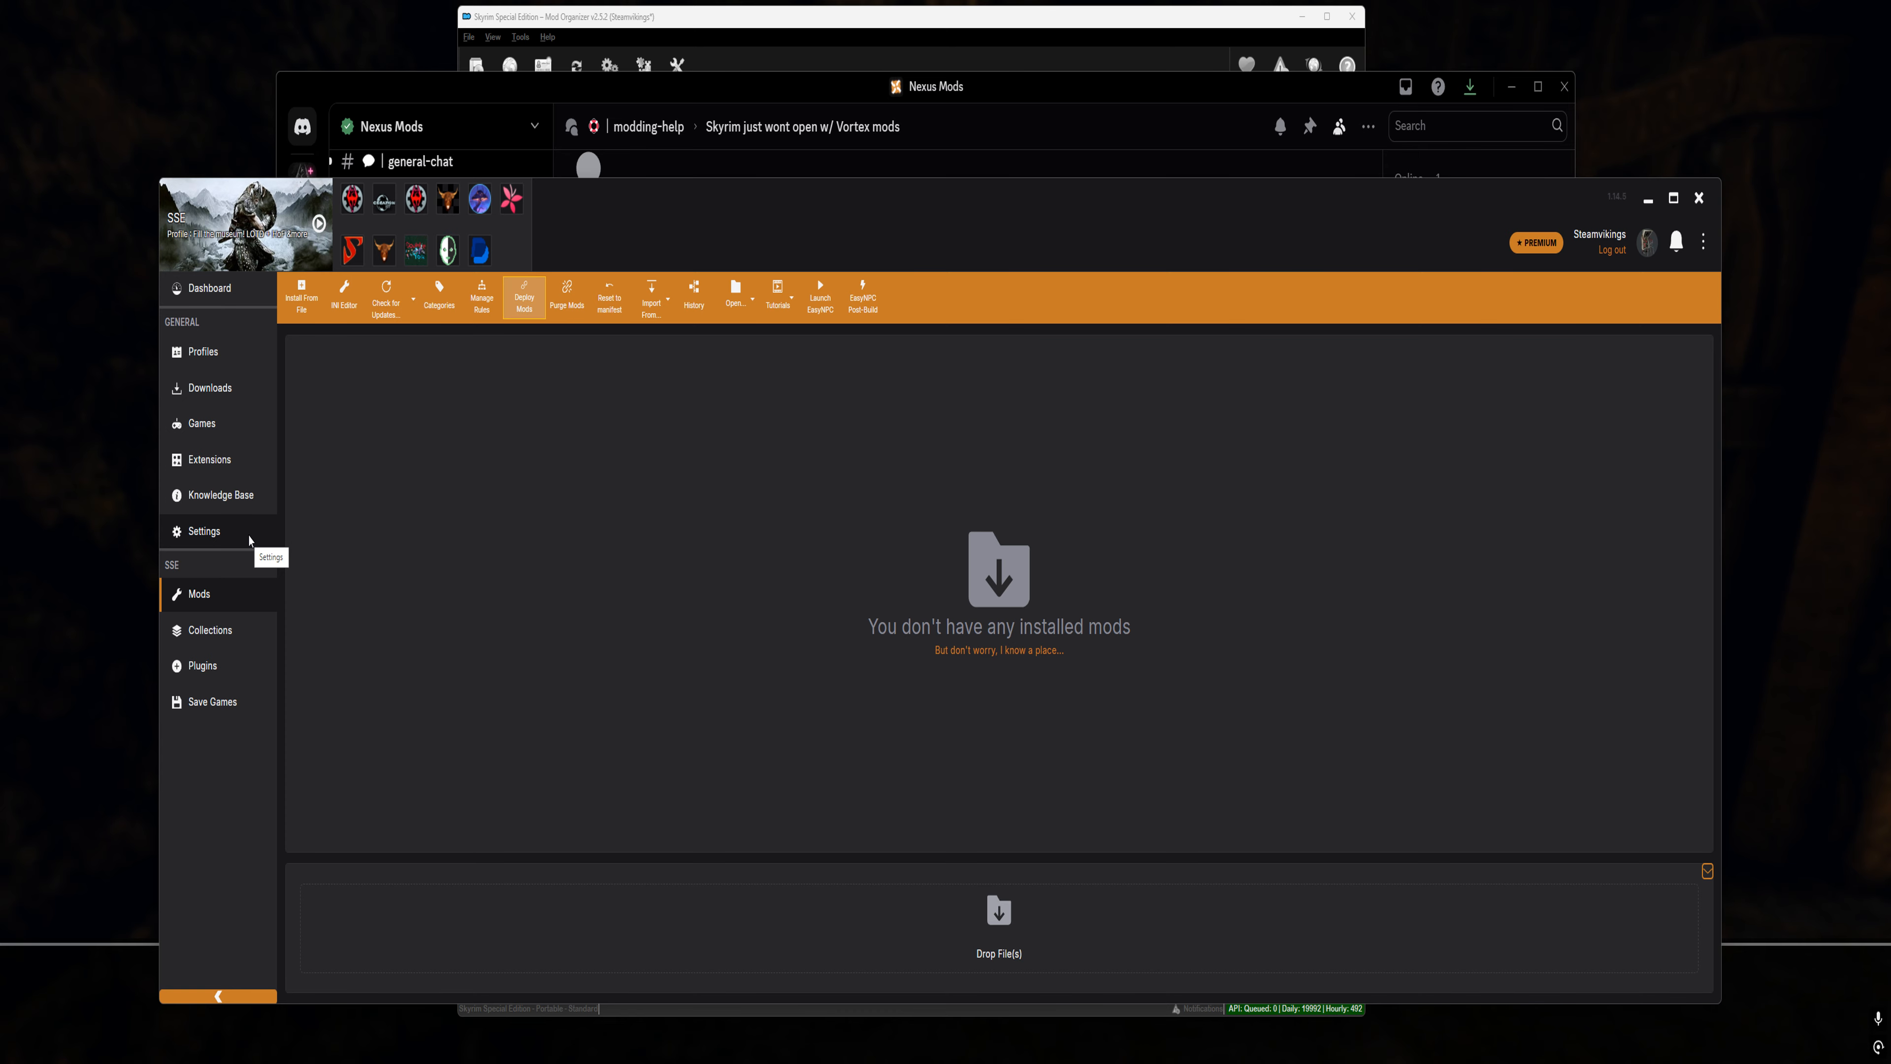
Toggle the Deploy Mods when Enabled option in the Interface automation settings
click(249, 540)
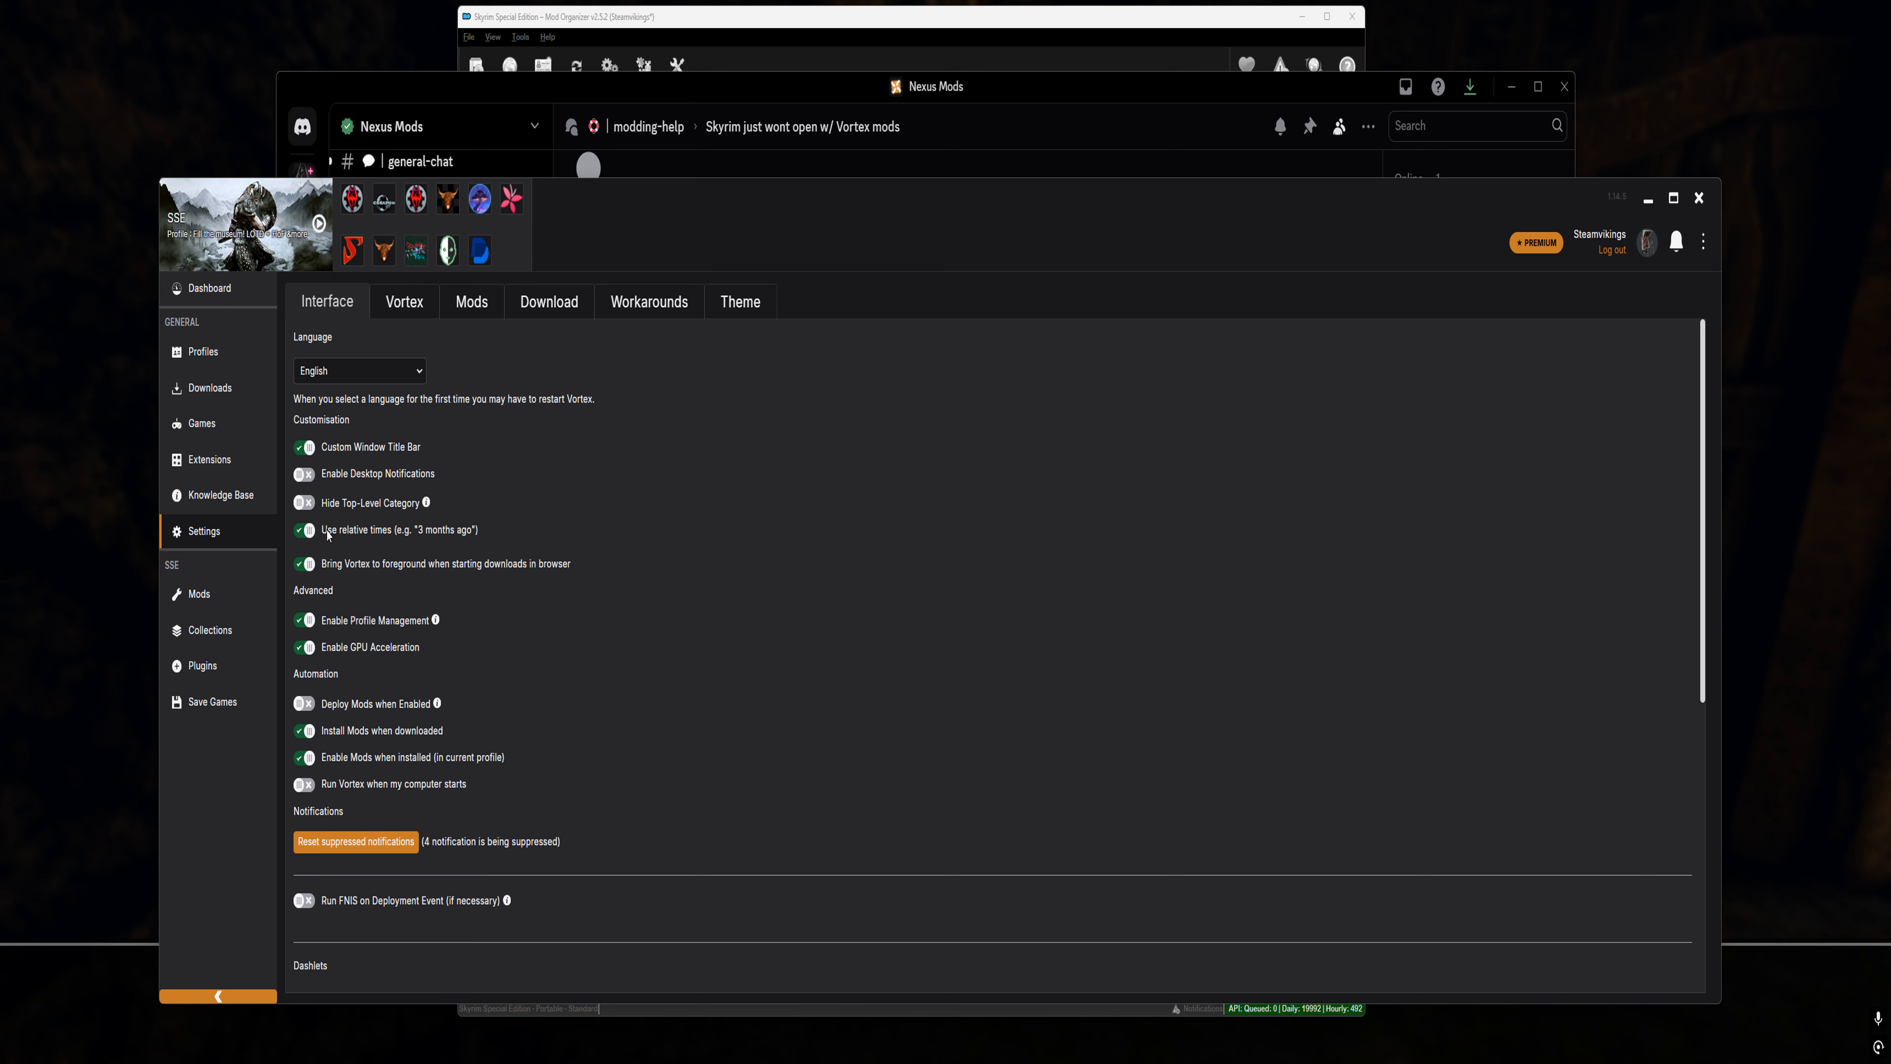
scroll(378, 622, down, 3)
scroll(411, 684, up, 3)
click(305, 706)
Choose the Vortex Staging folder on drive E: as the mod staging folder for Skyrim Special Edition
click(418, 307)
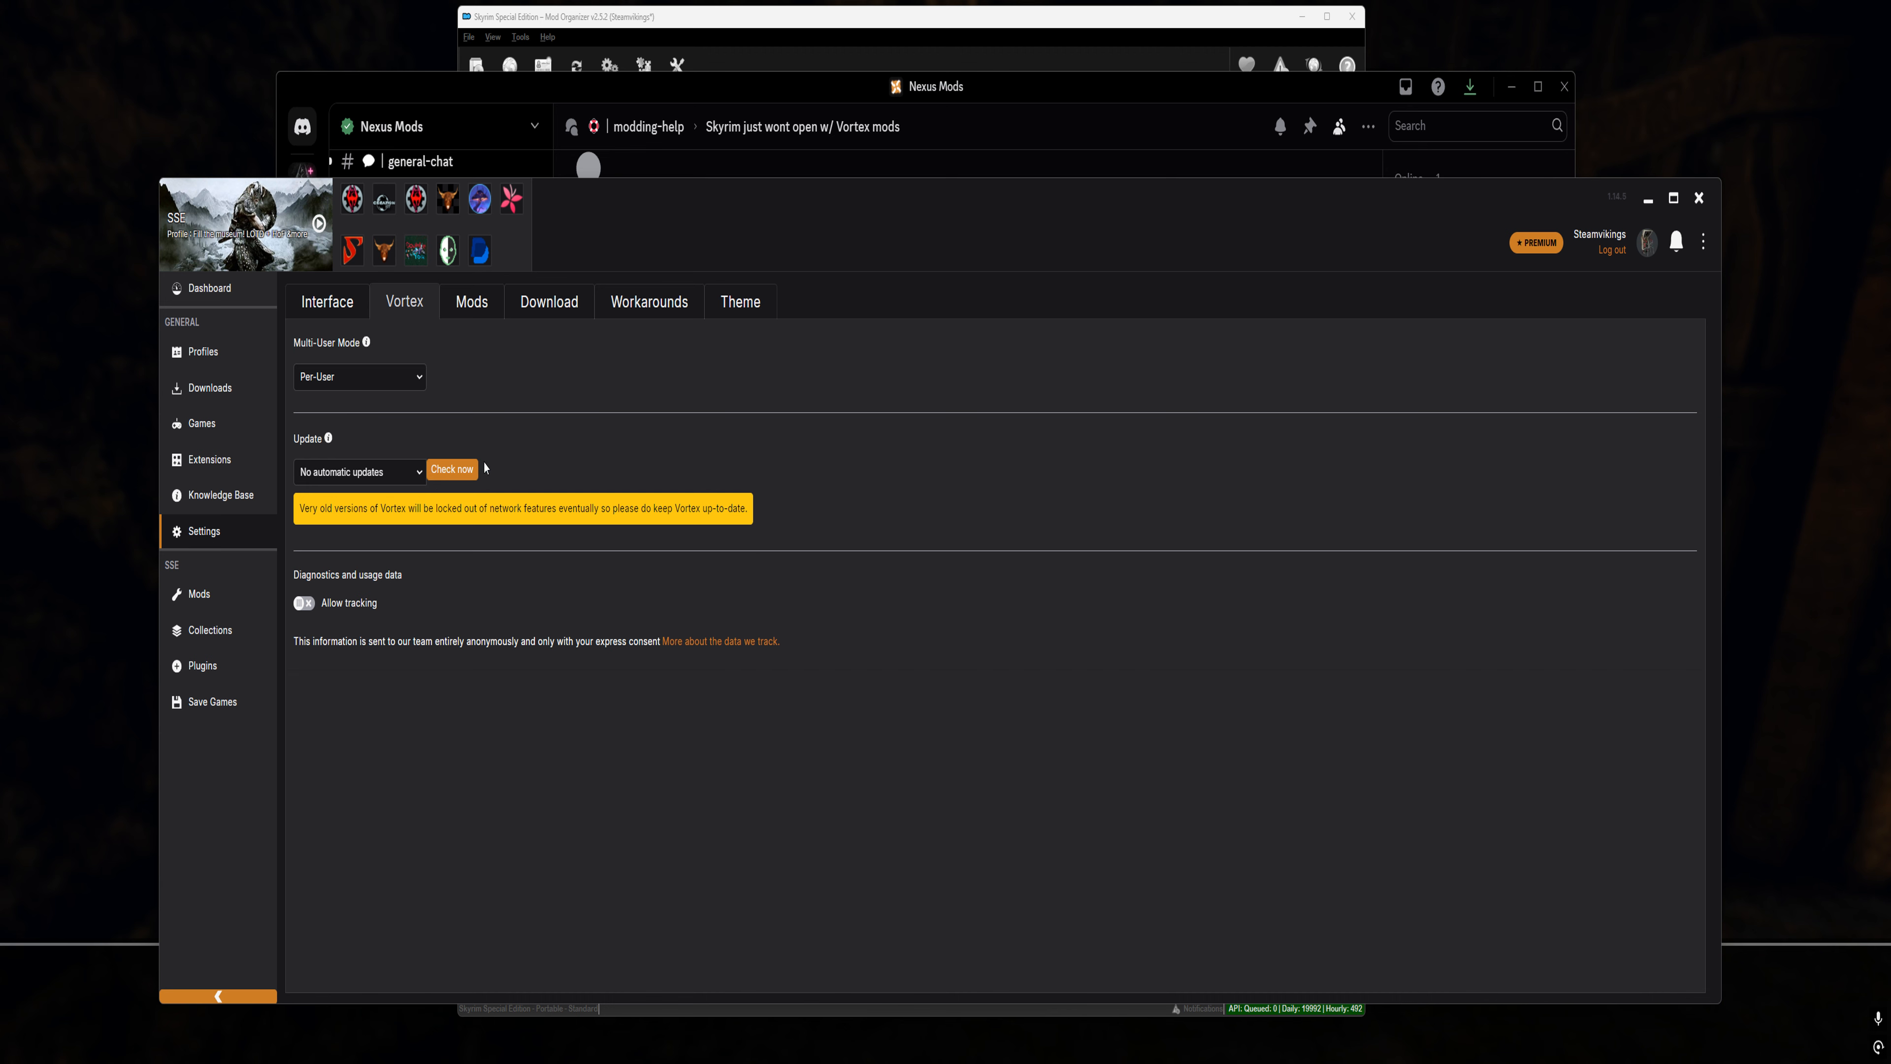
click(477, 311)
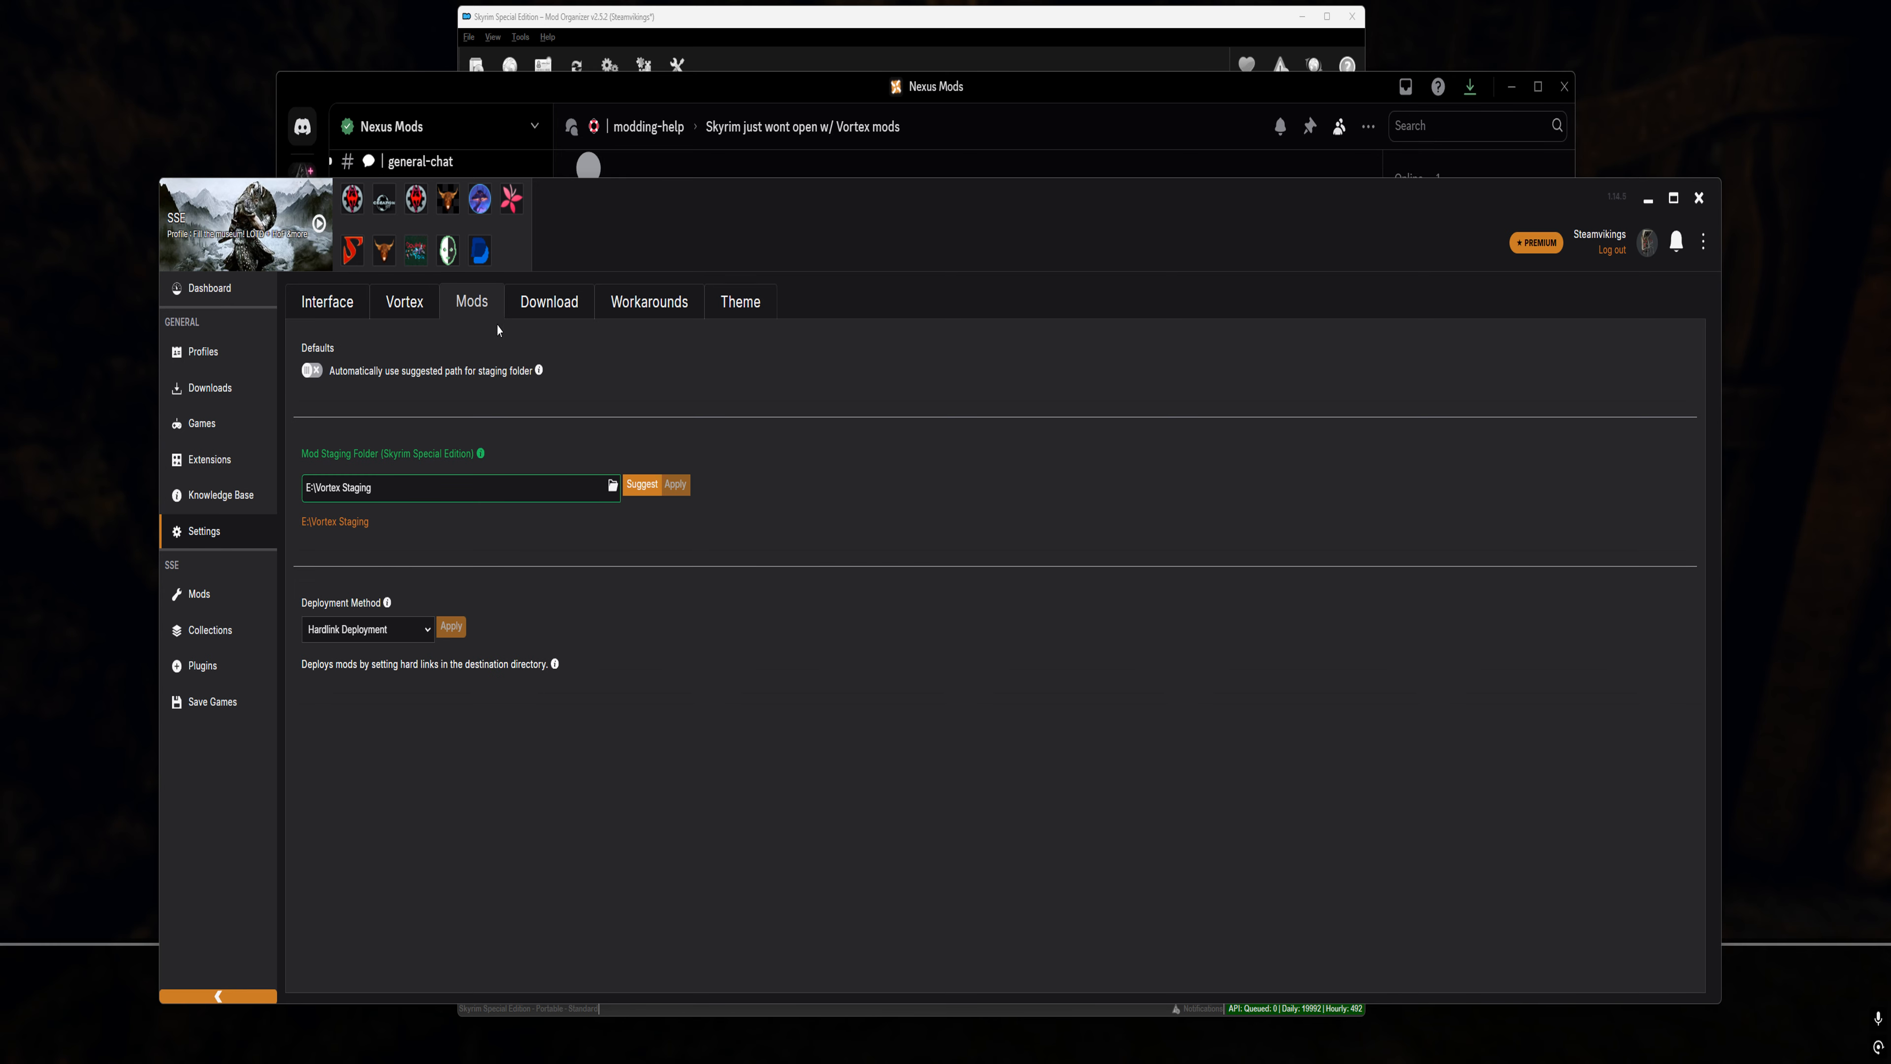
click(611, 489)
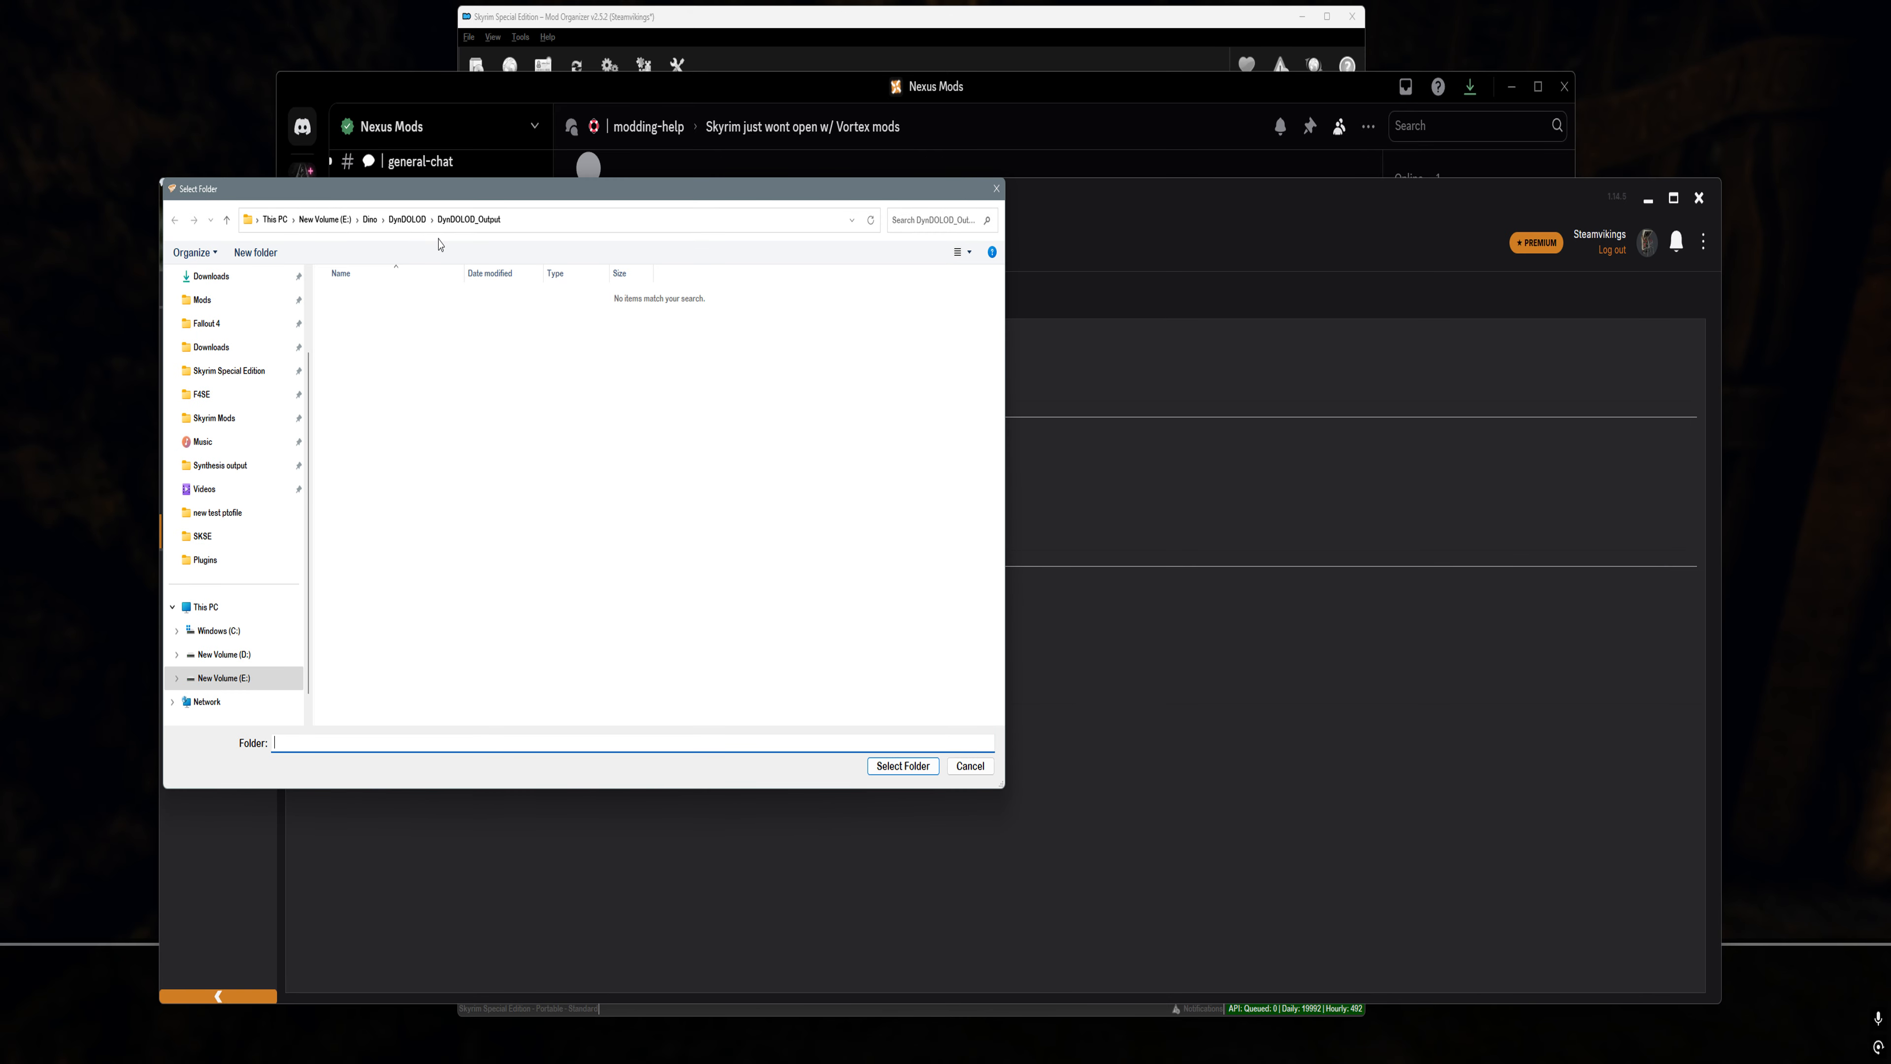
scroll(246, 633, down, 1)
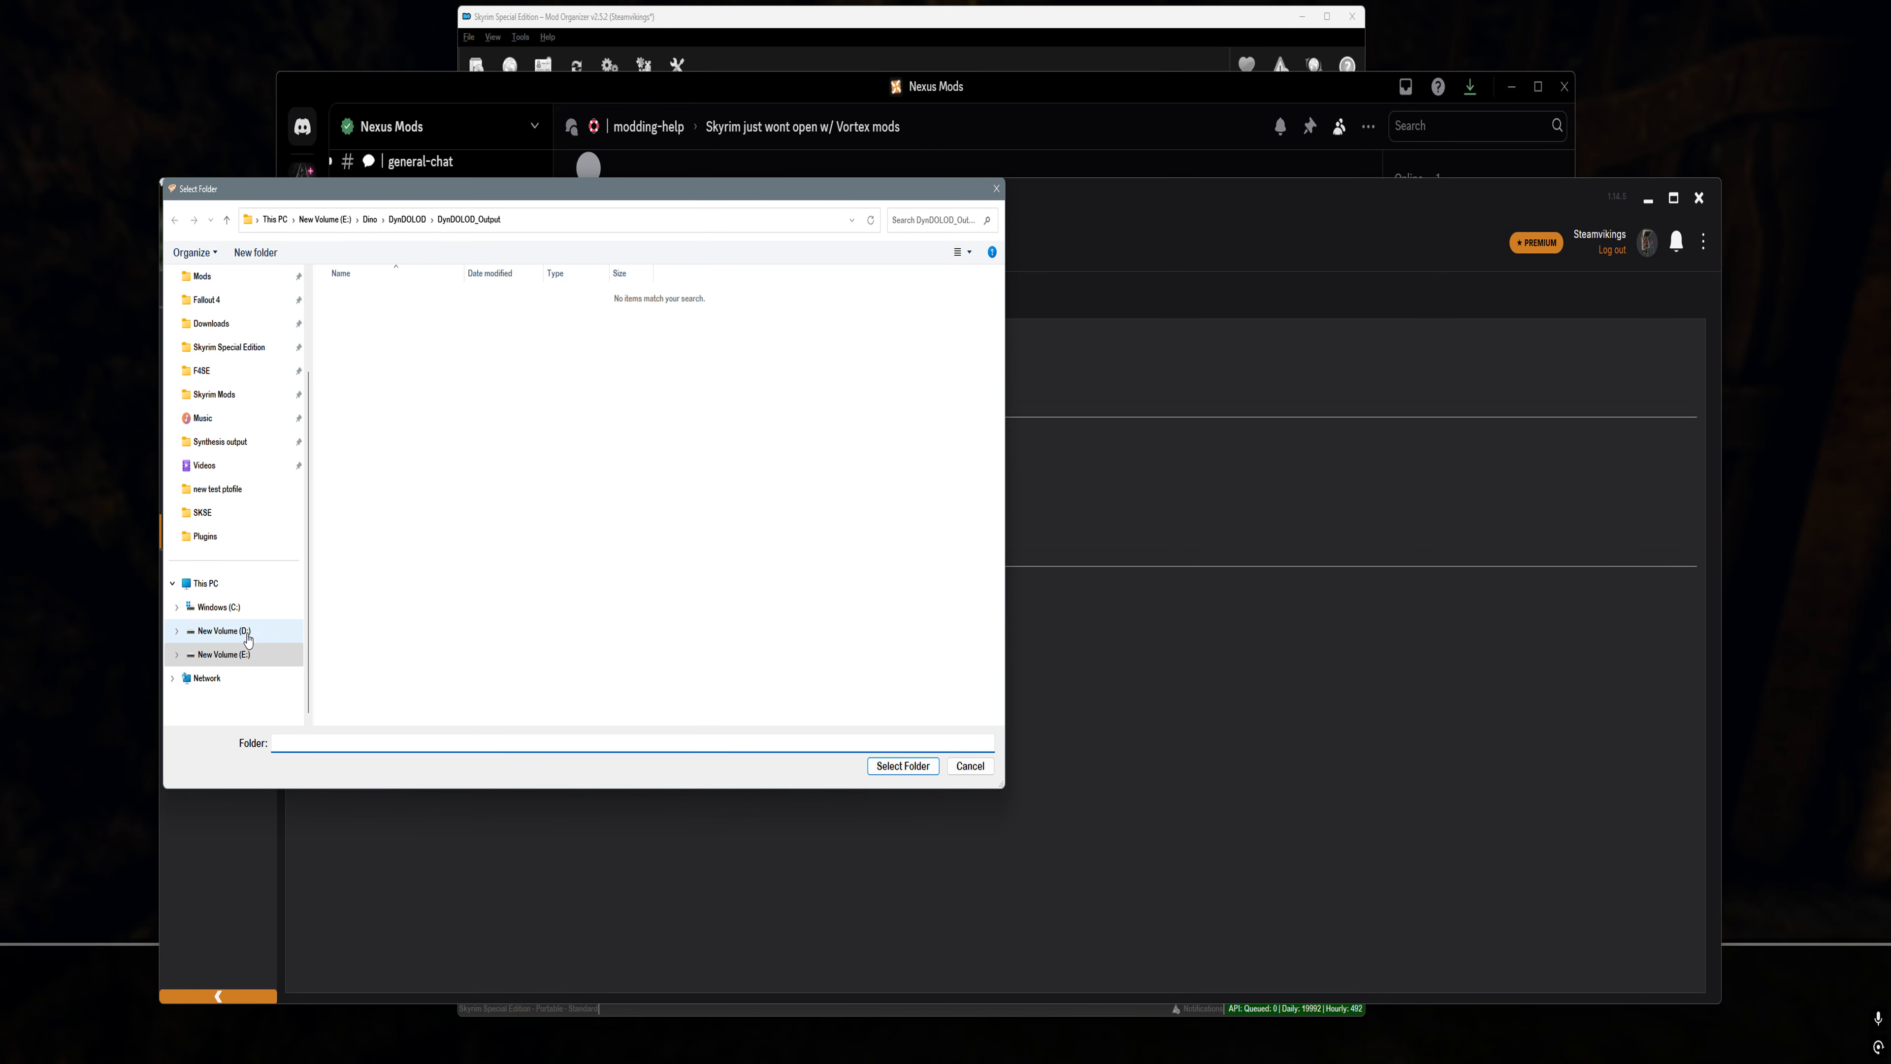
click(243, 654)
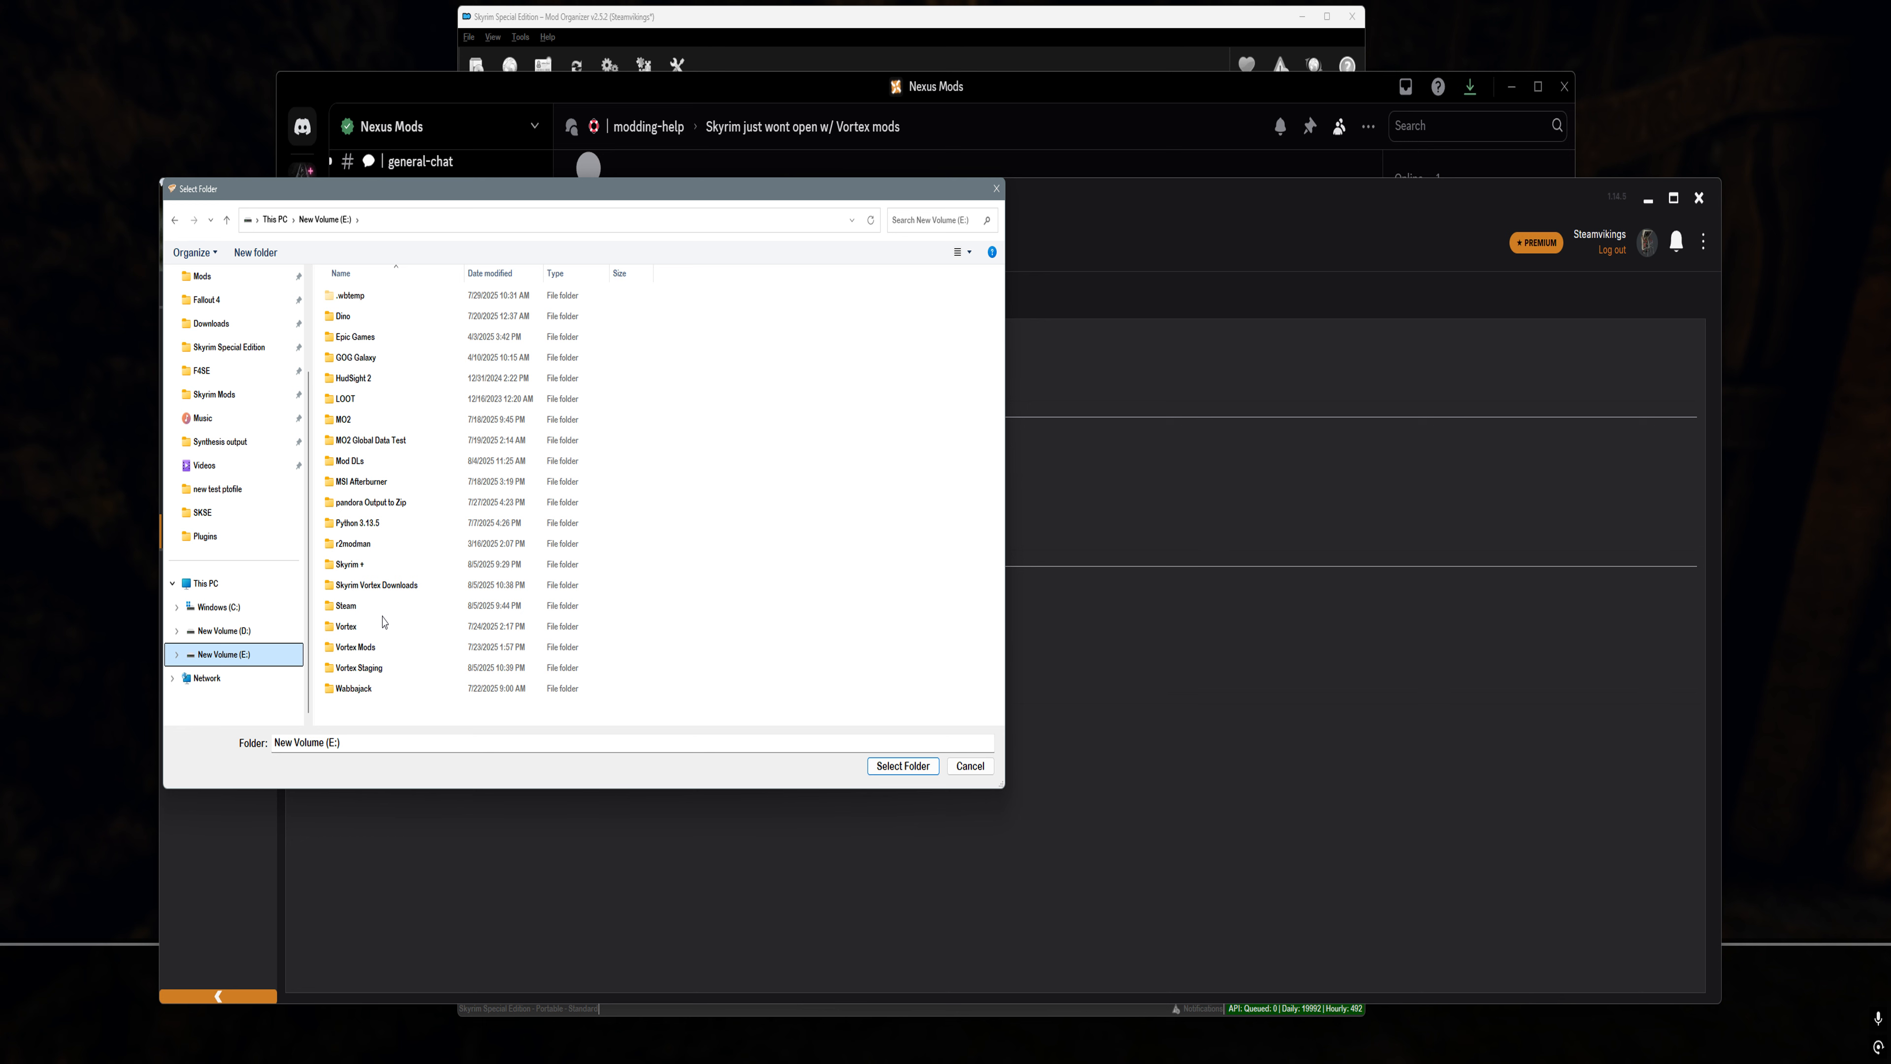
click(385, 650)
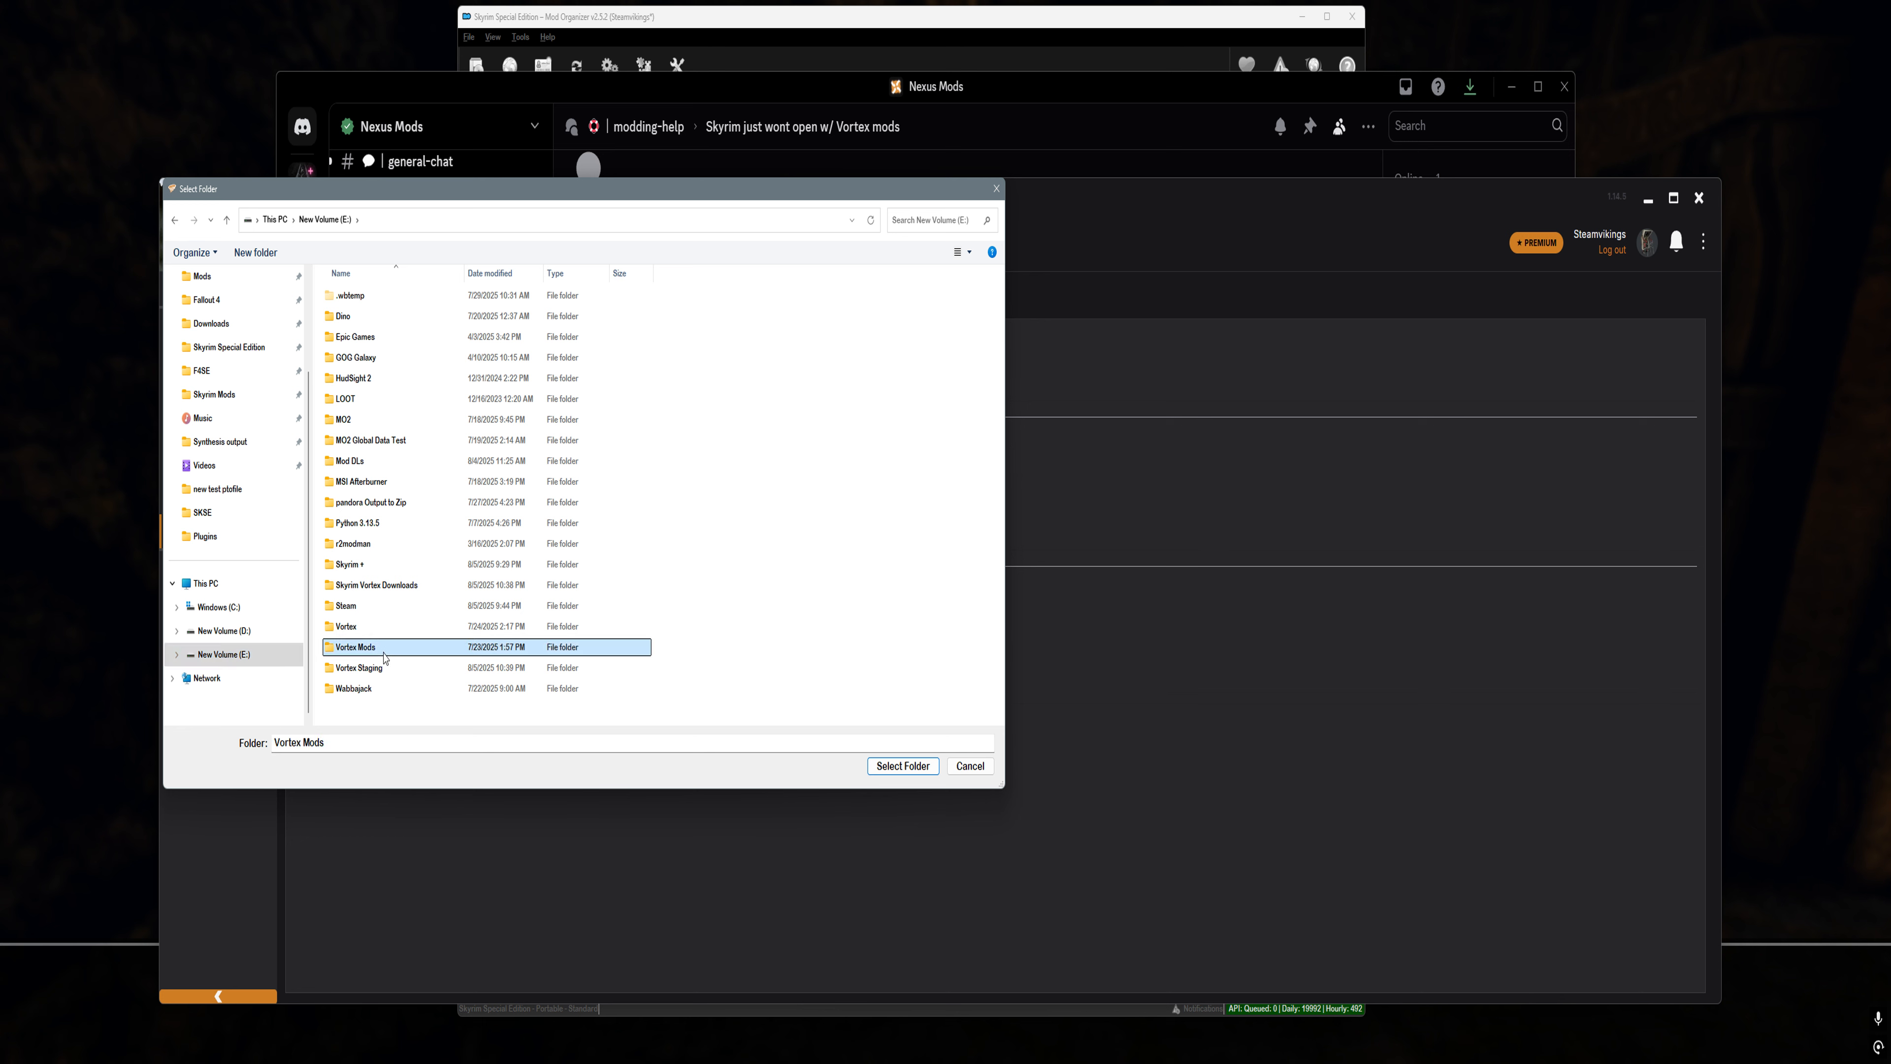
click(395, 586)
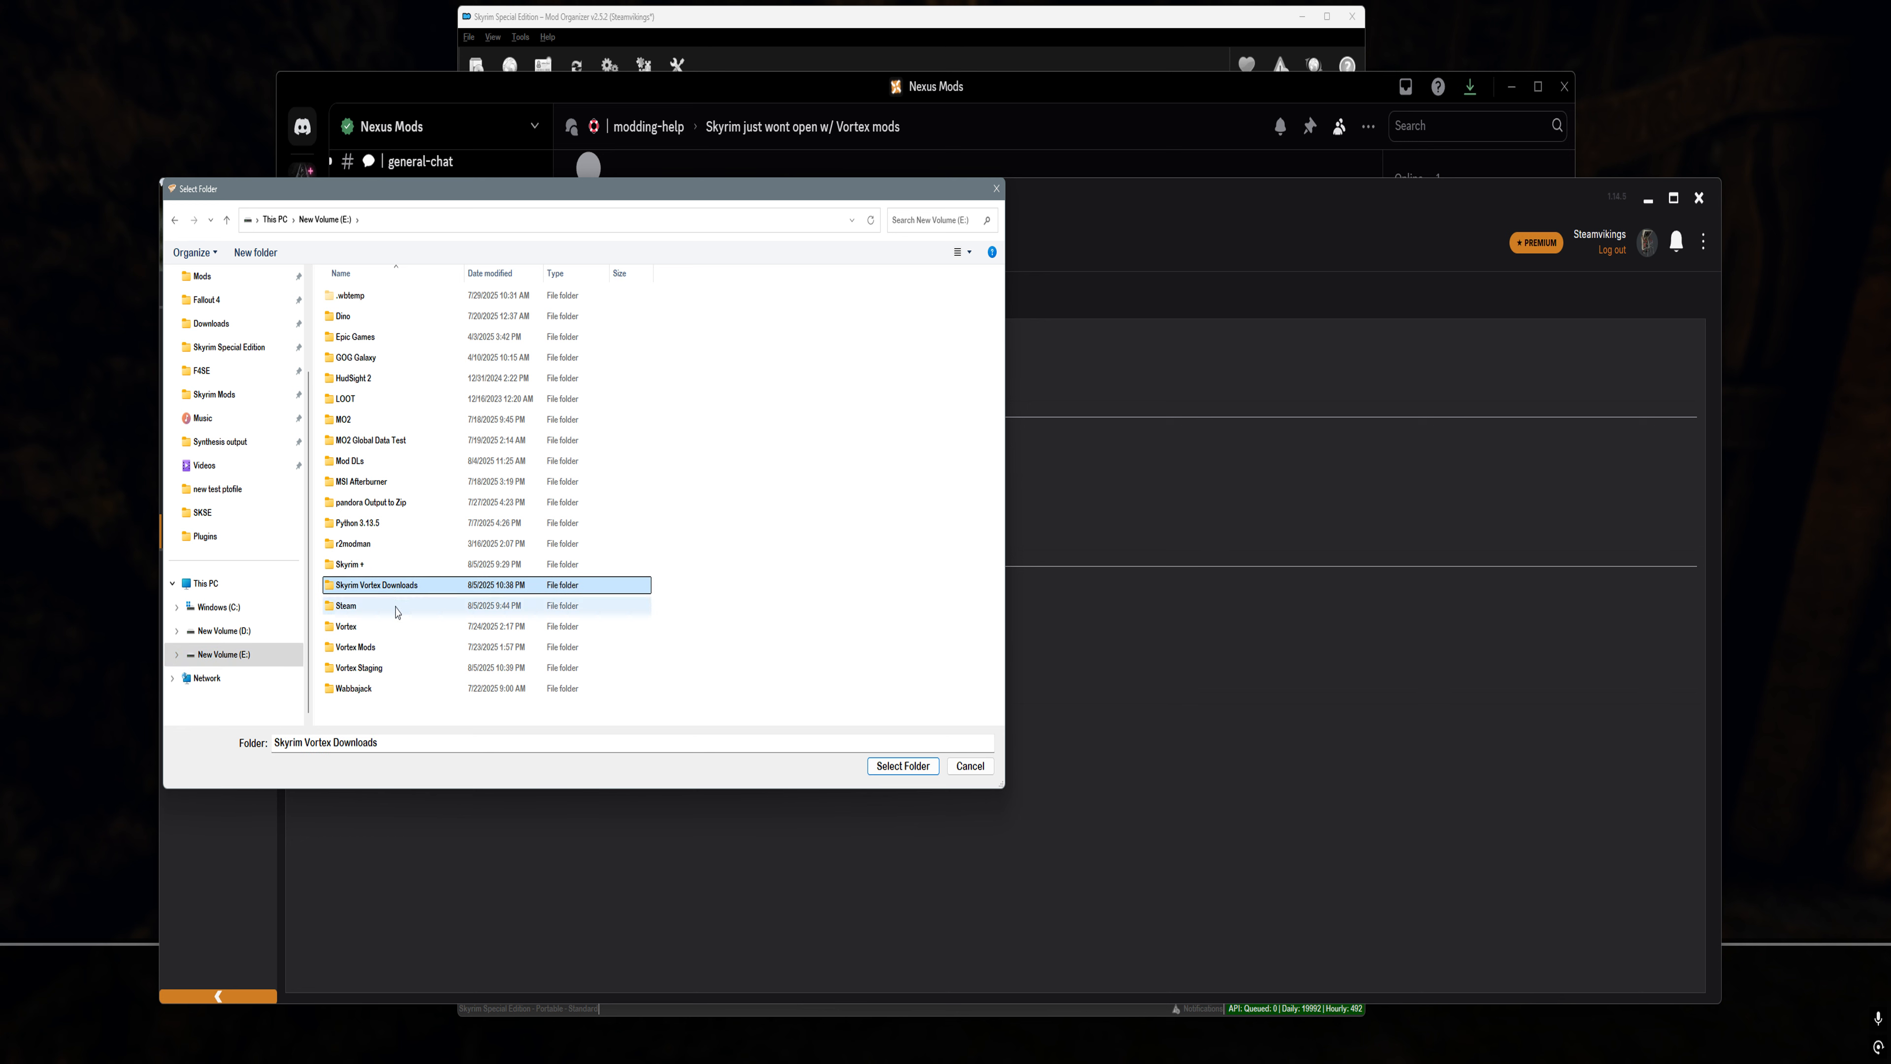
click(404, 652)
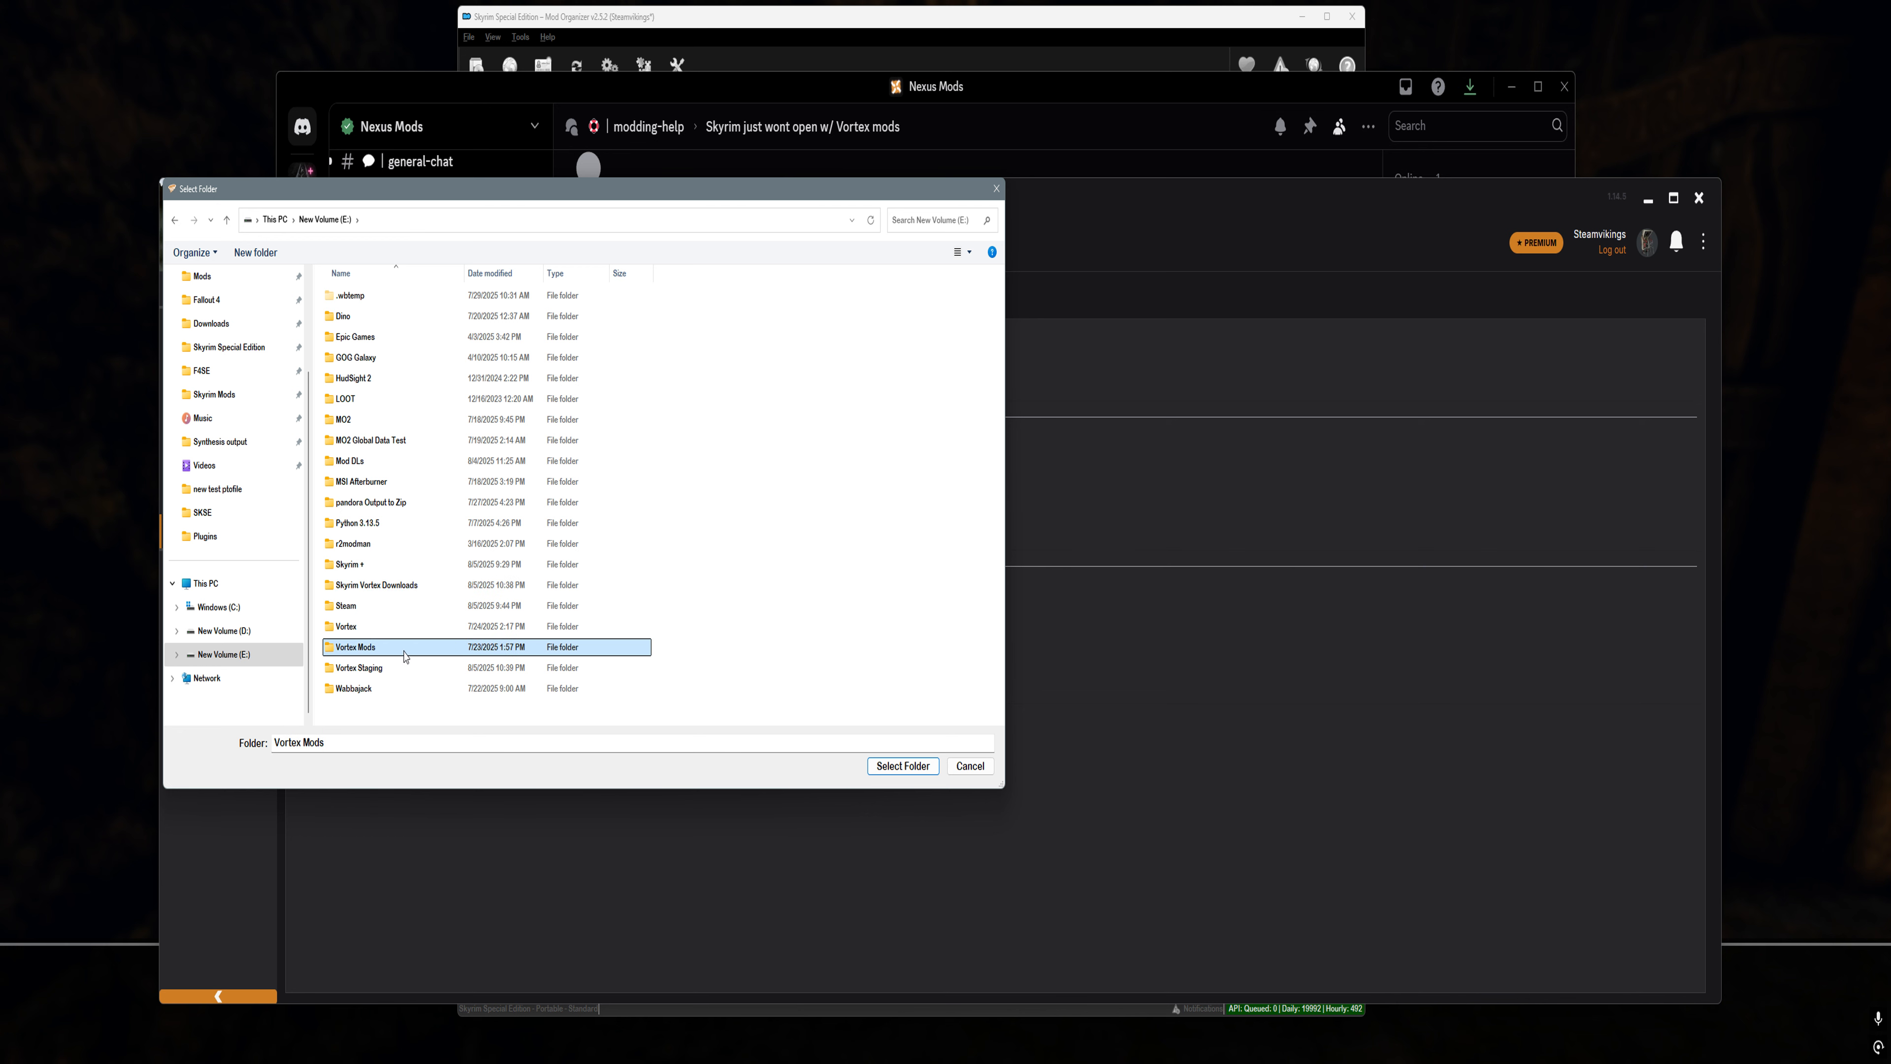
click(387, 674)
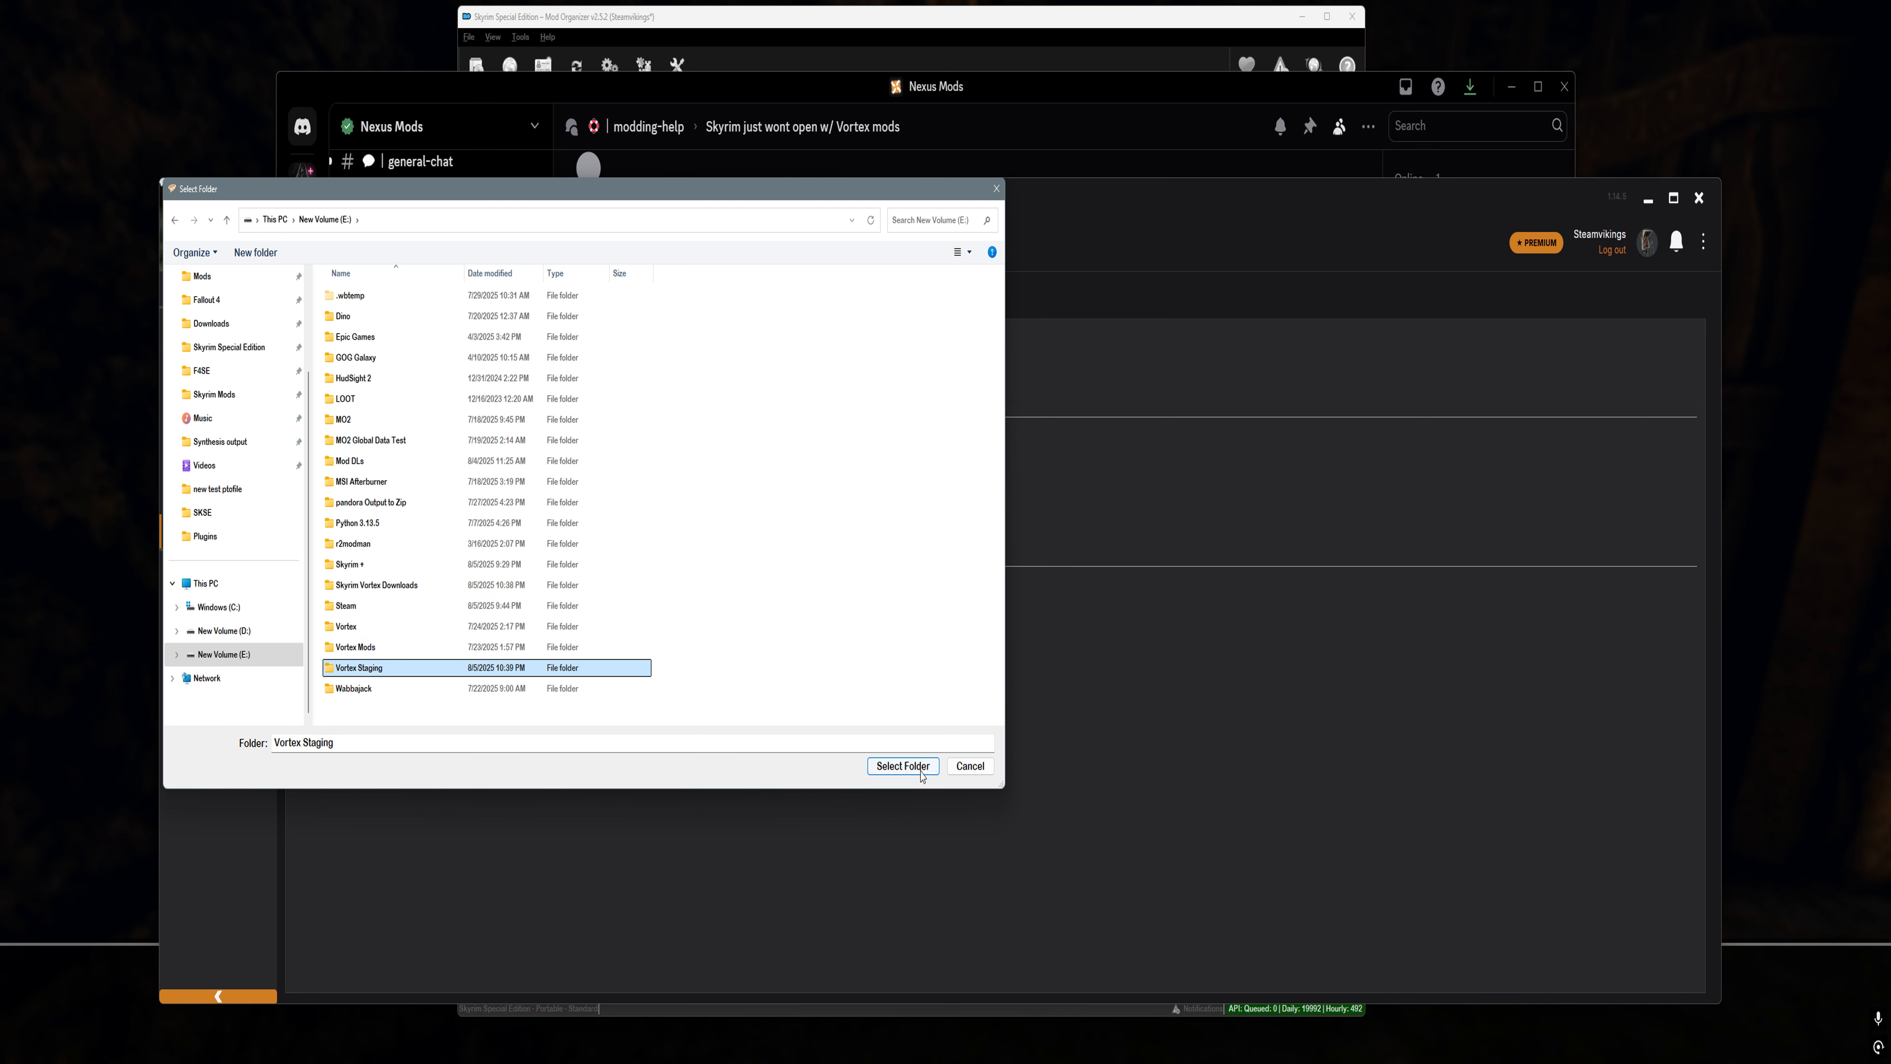
click(903, 765)
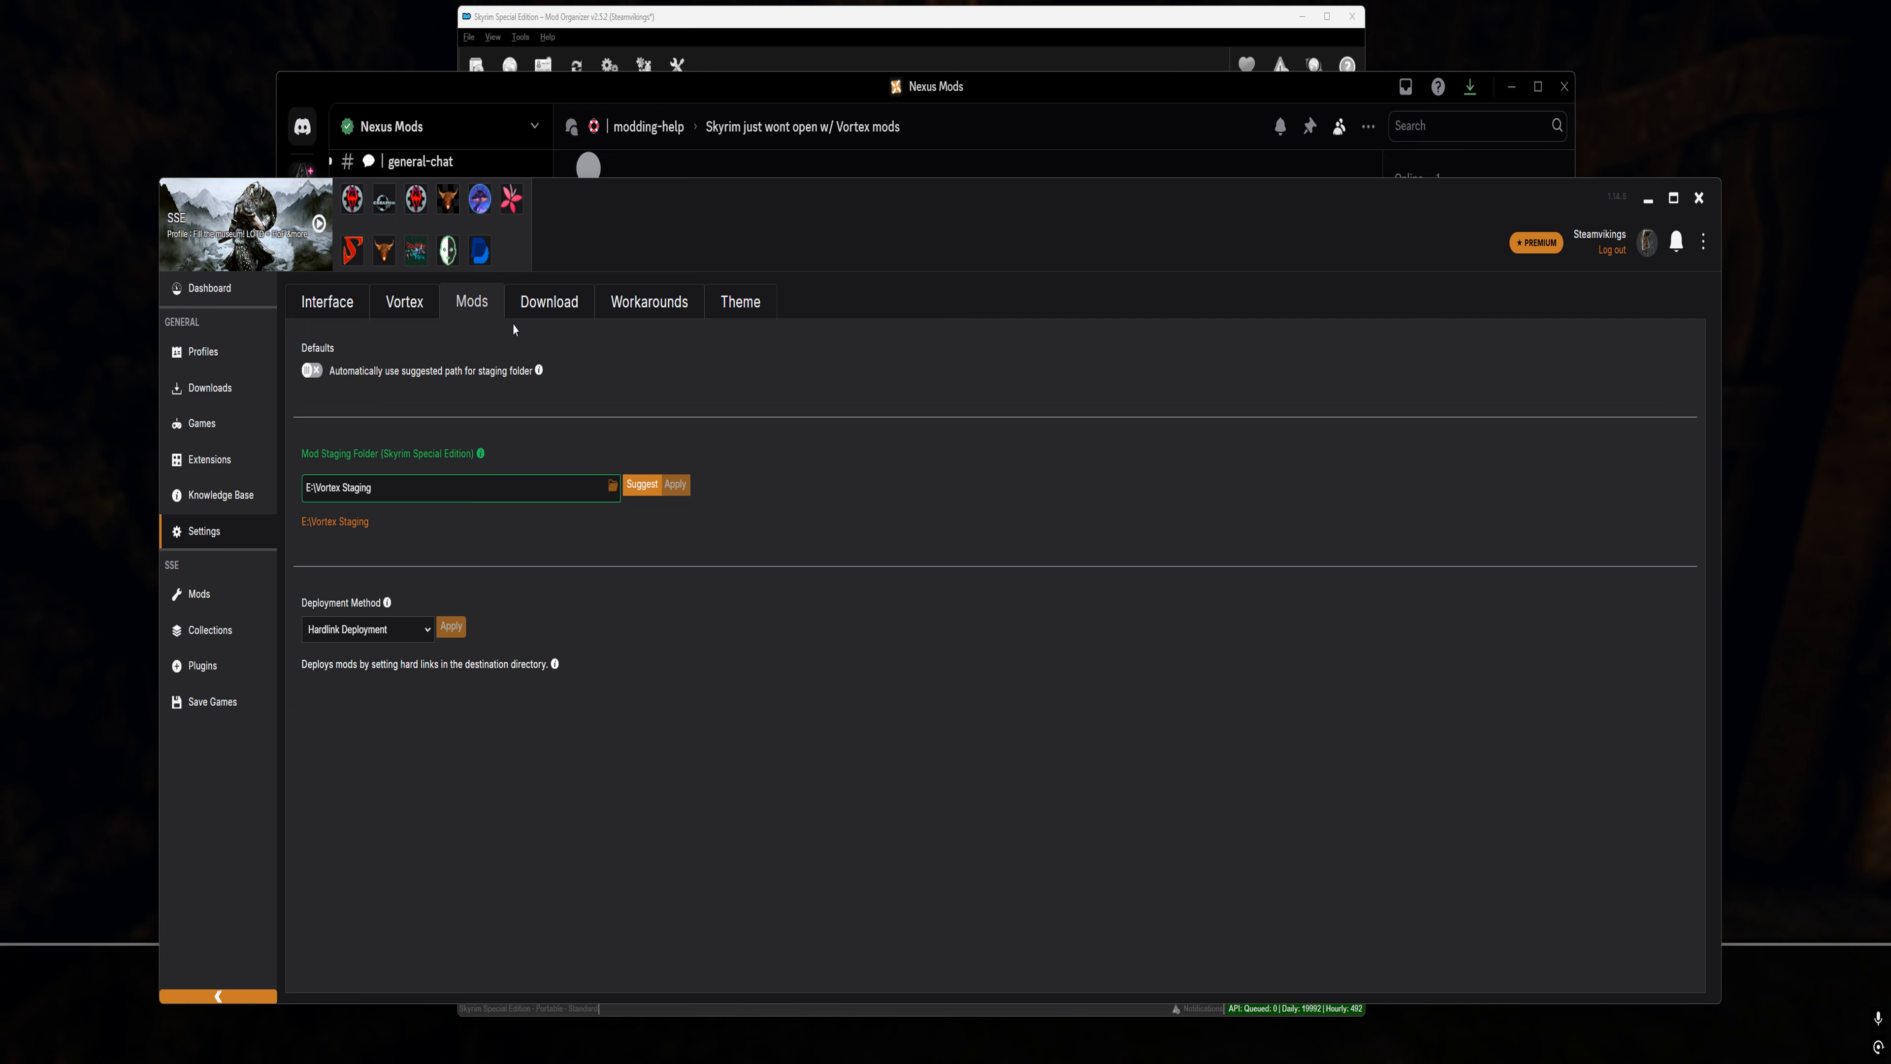
click(547, 302)
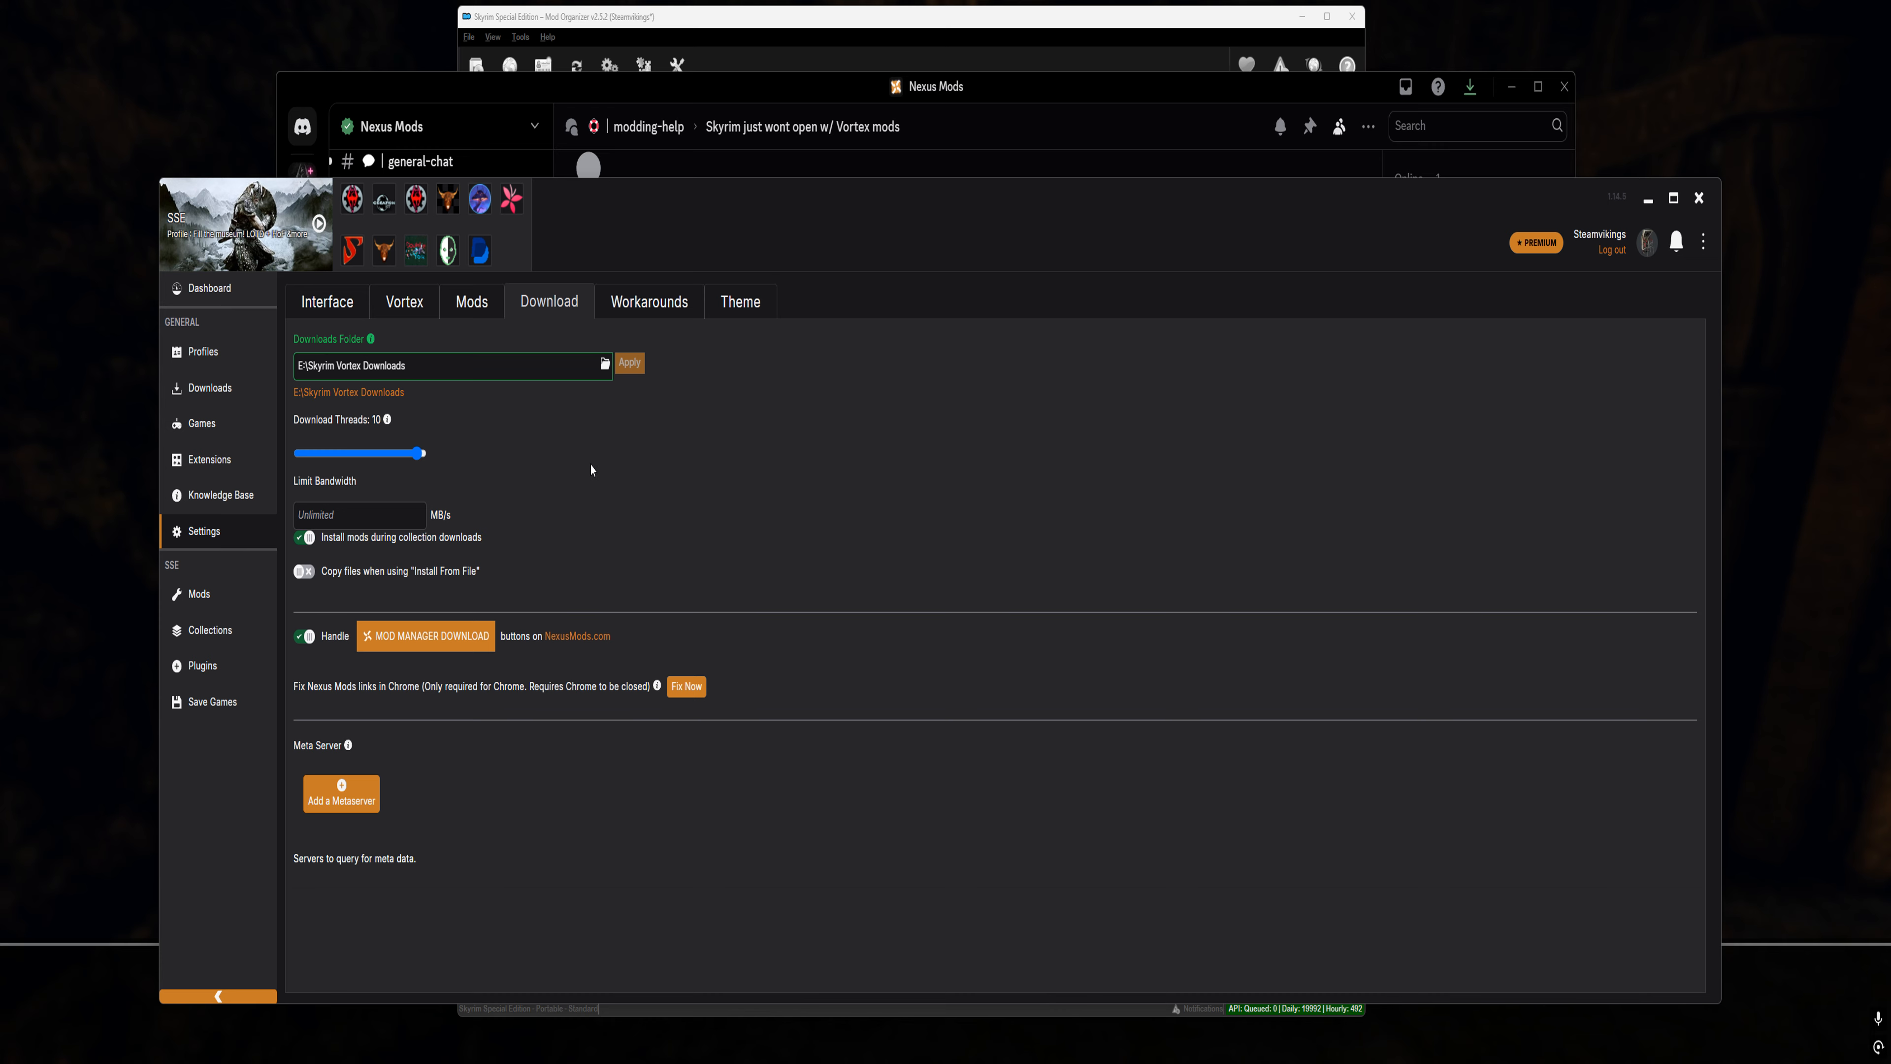
click(605, 363)
click(224, 678)
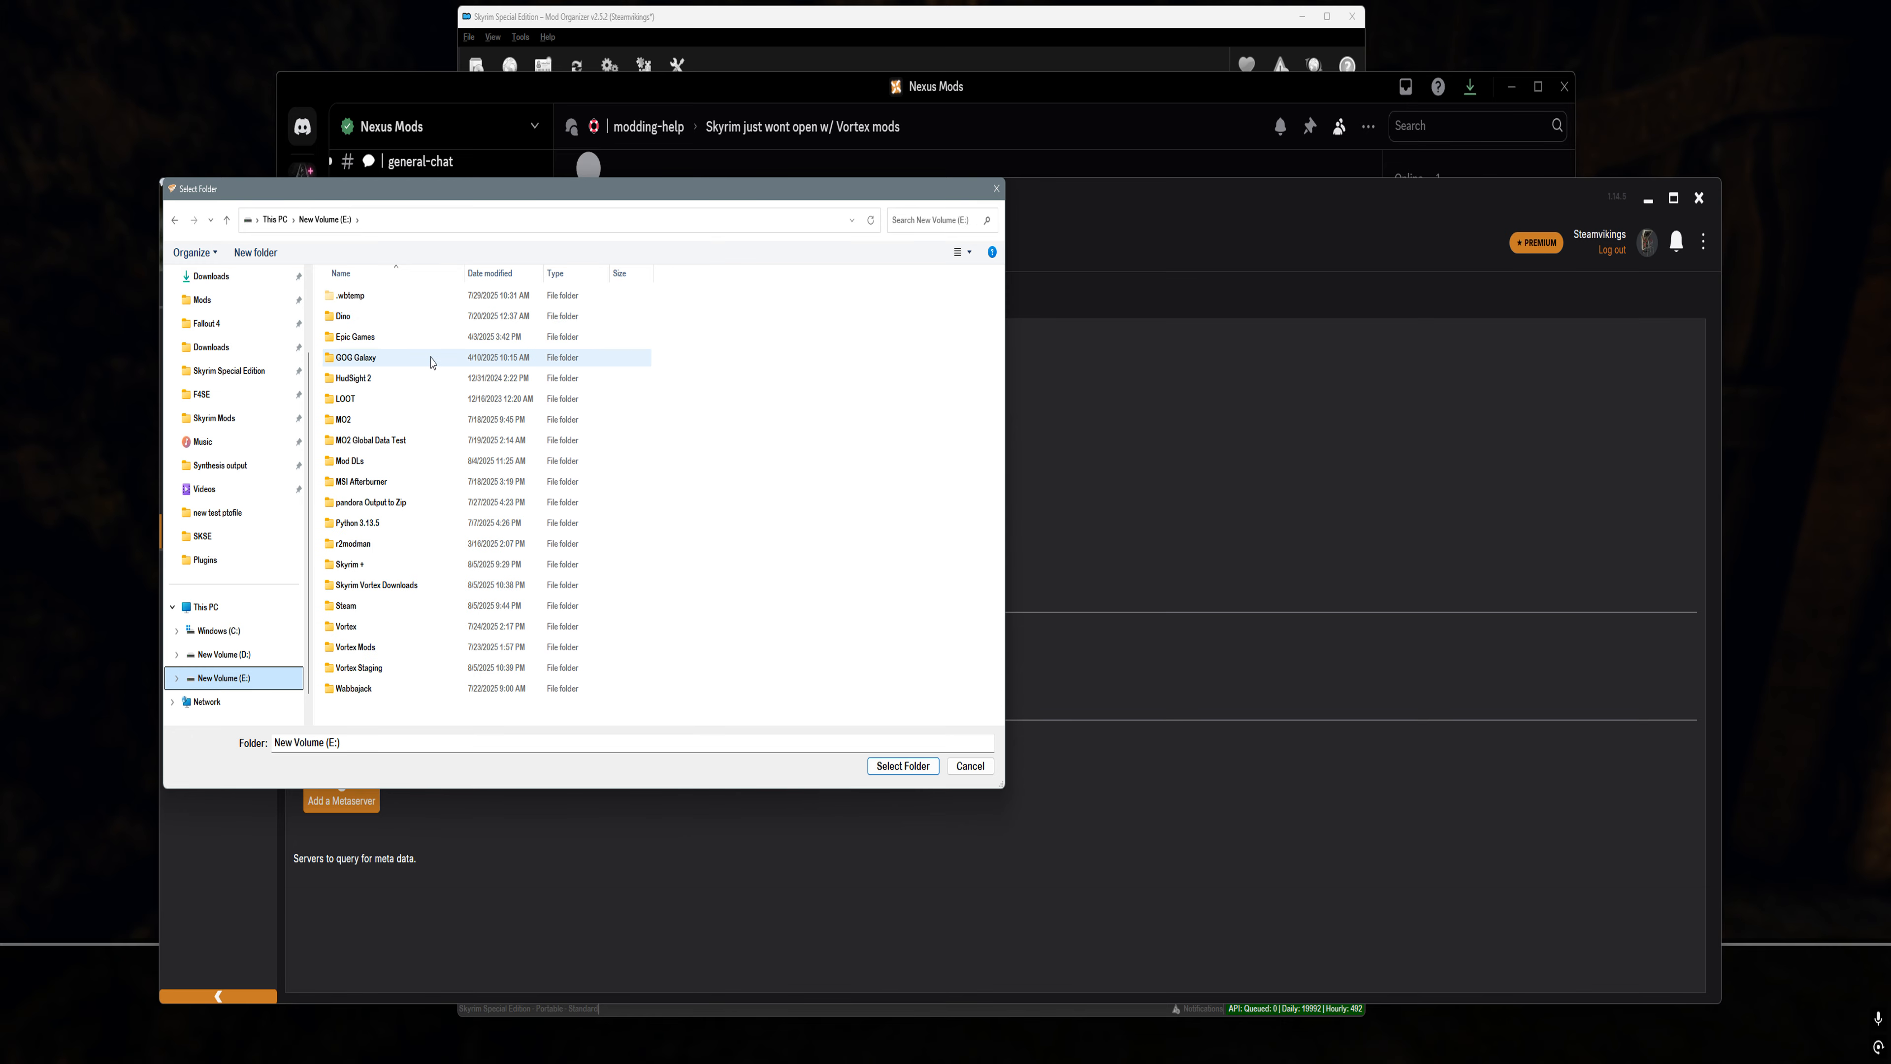
double_click(350, 316)
scroll(595, 425, down, 3)
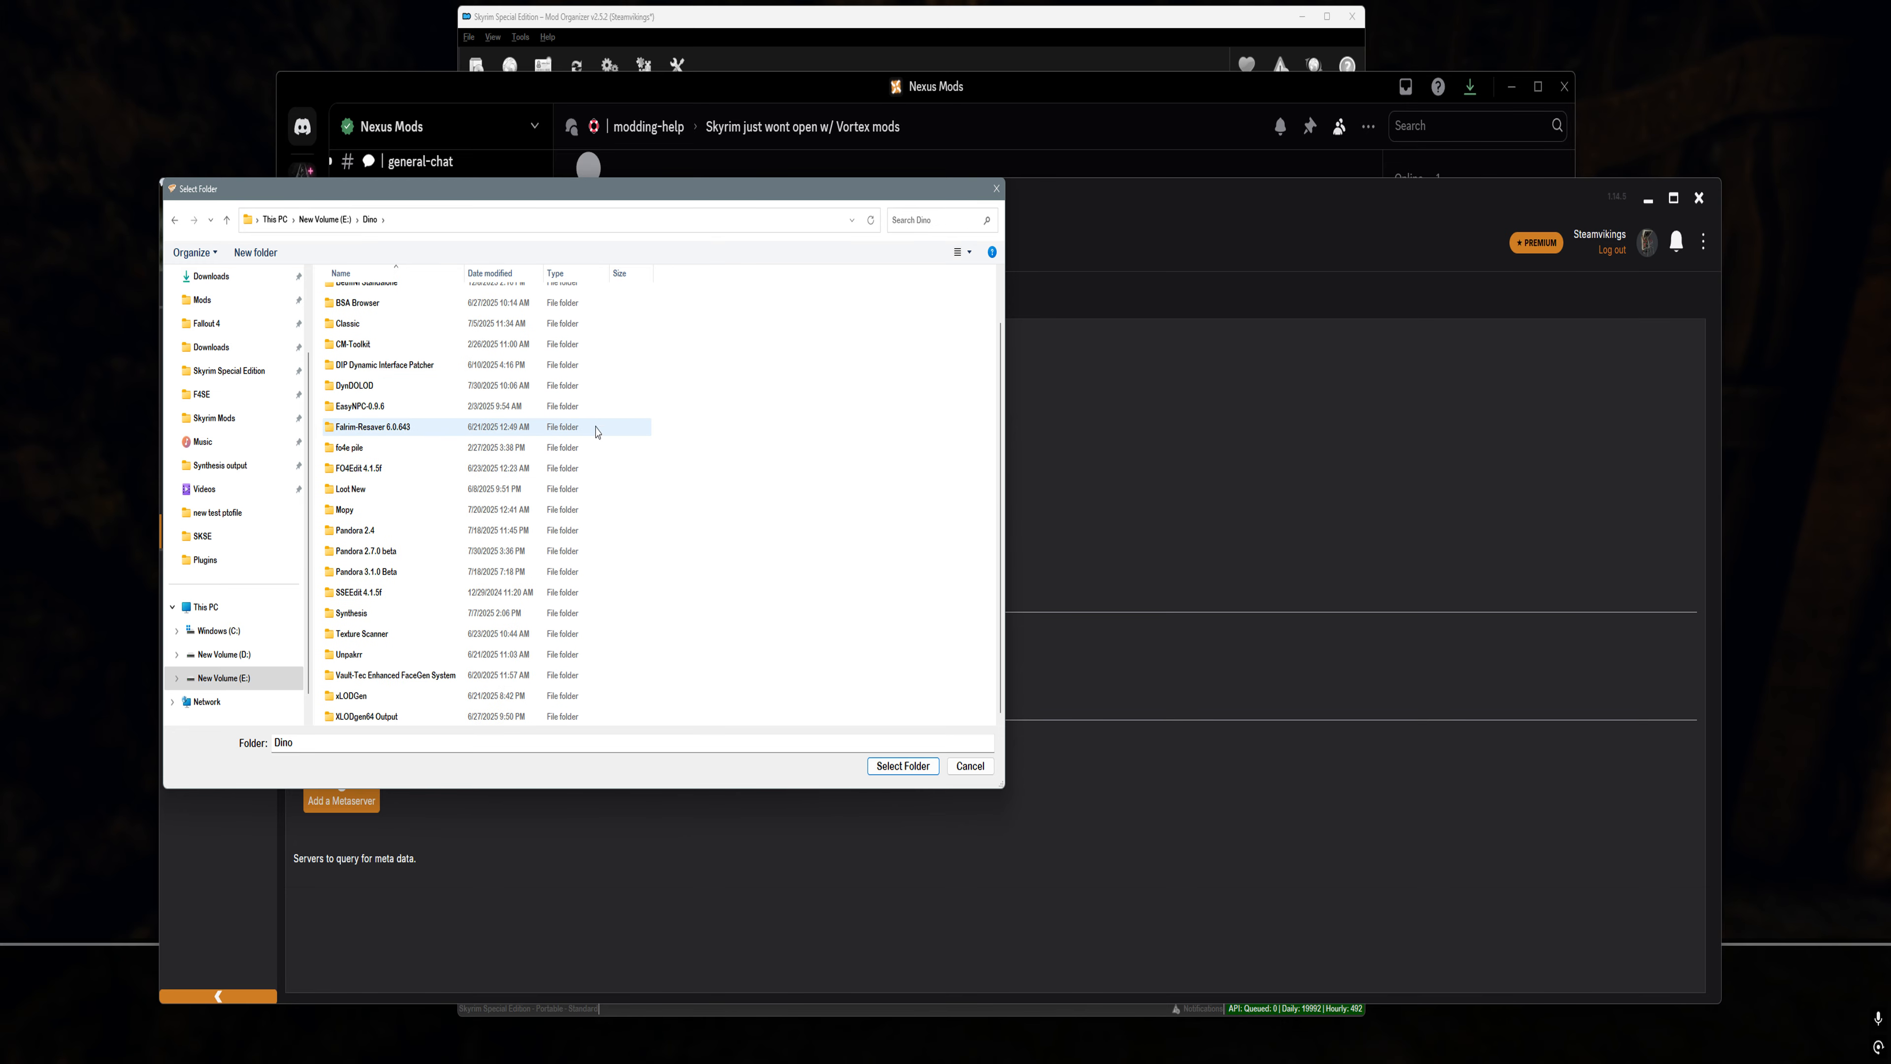
scroll(597, 438, up, 3)
key(alt+Left)
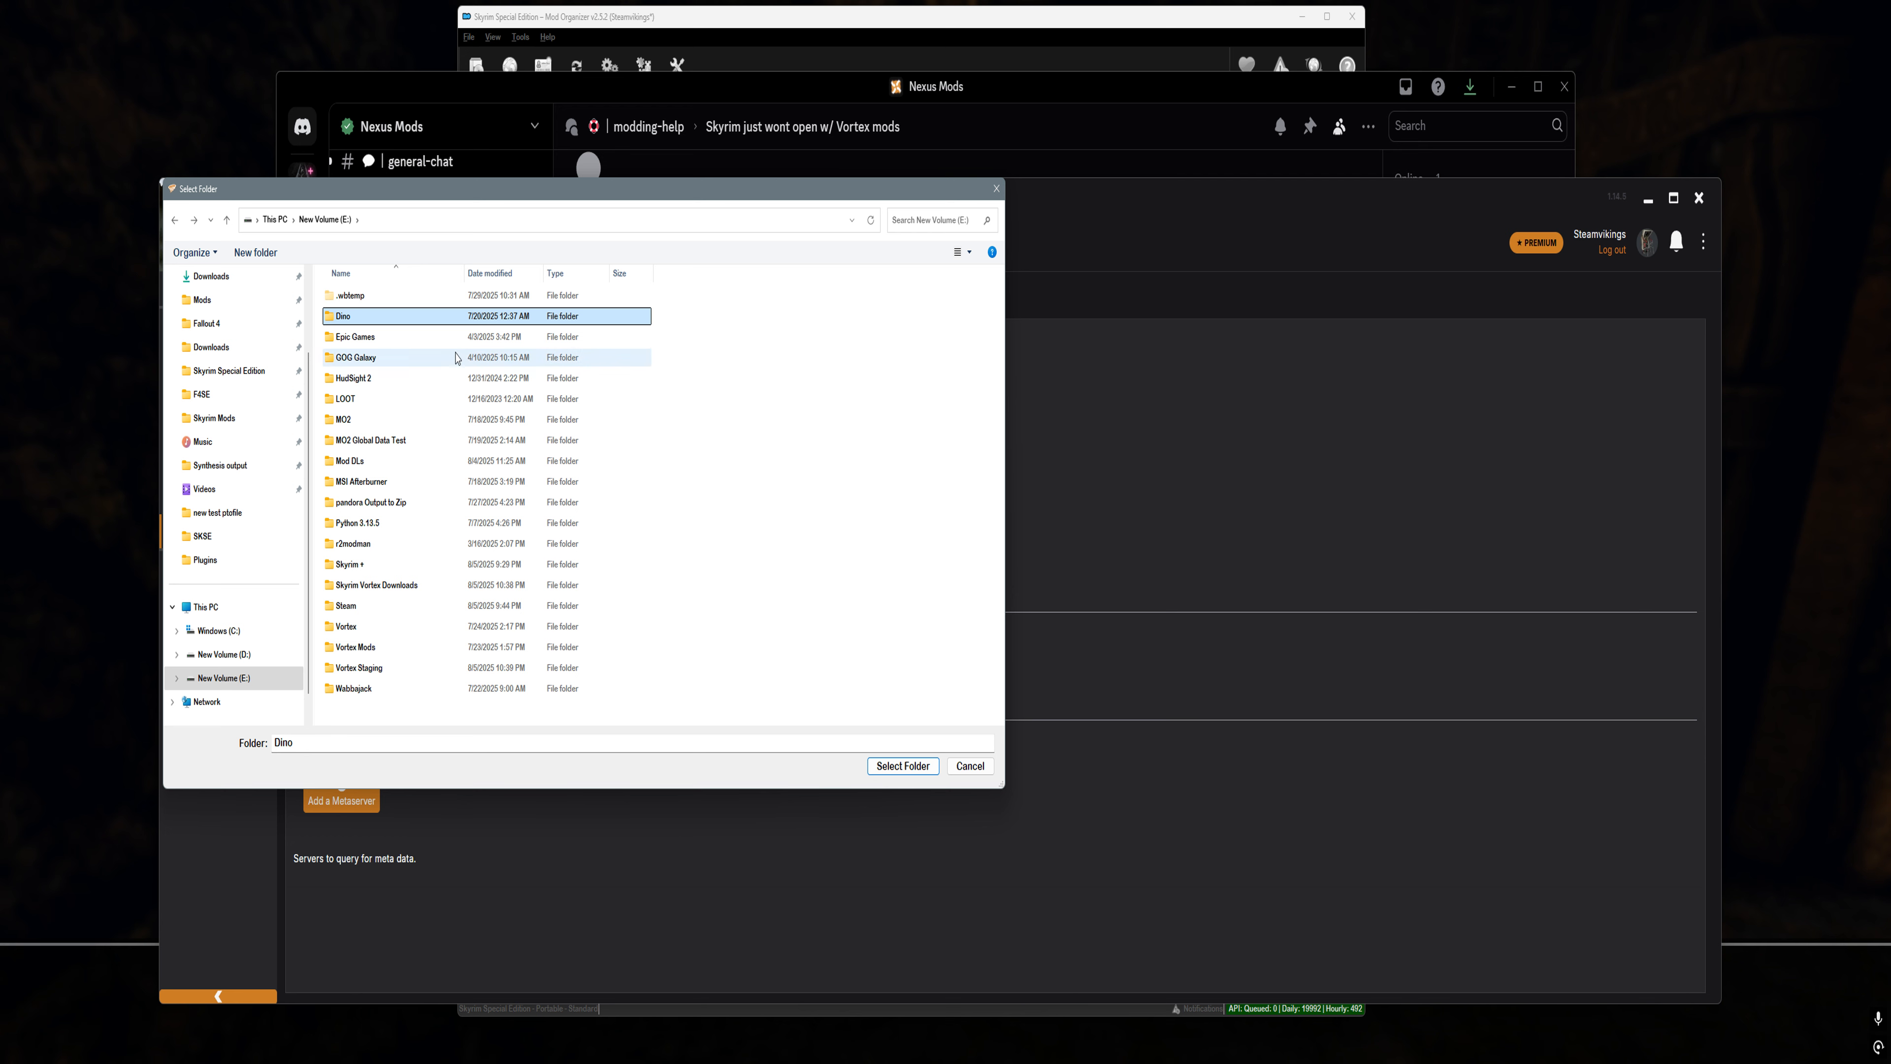
double_click(355, 337)
key(alt+Left)
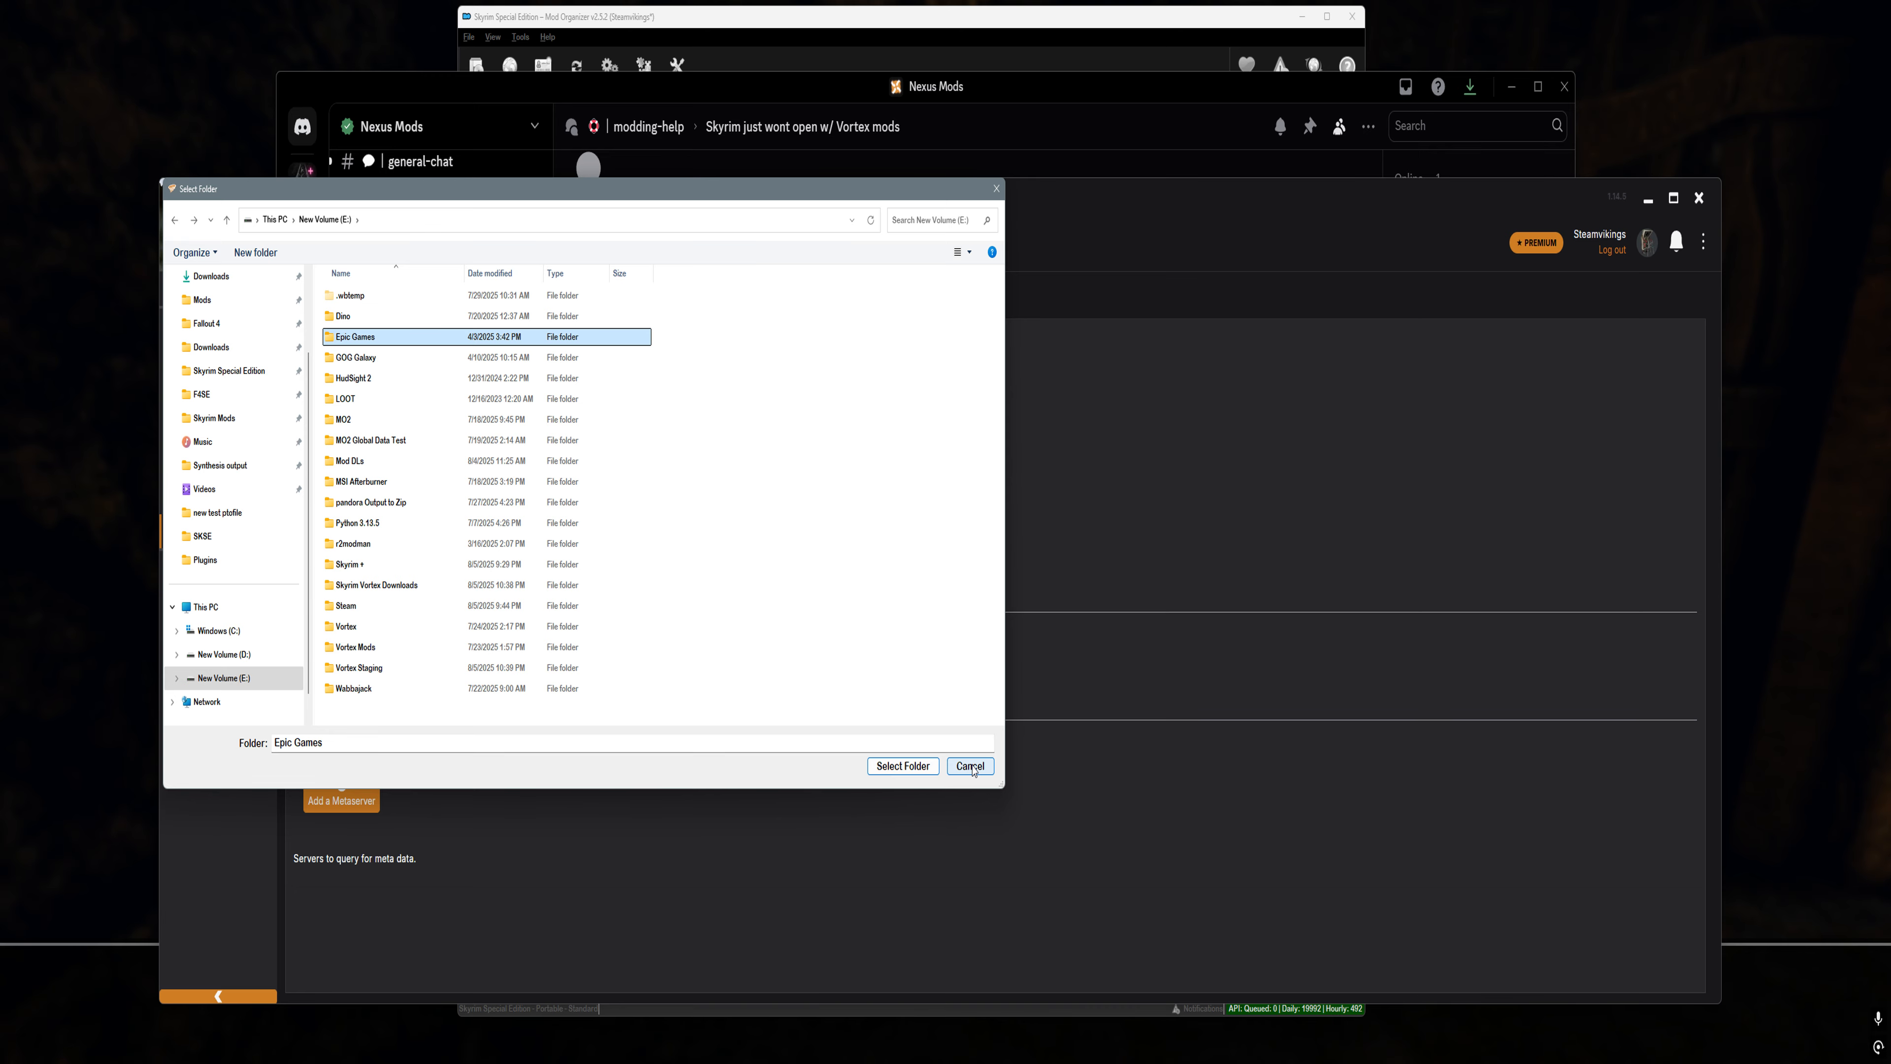
click(970, 766)
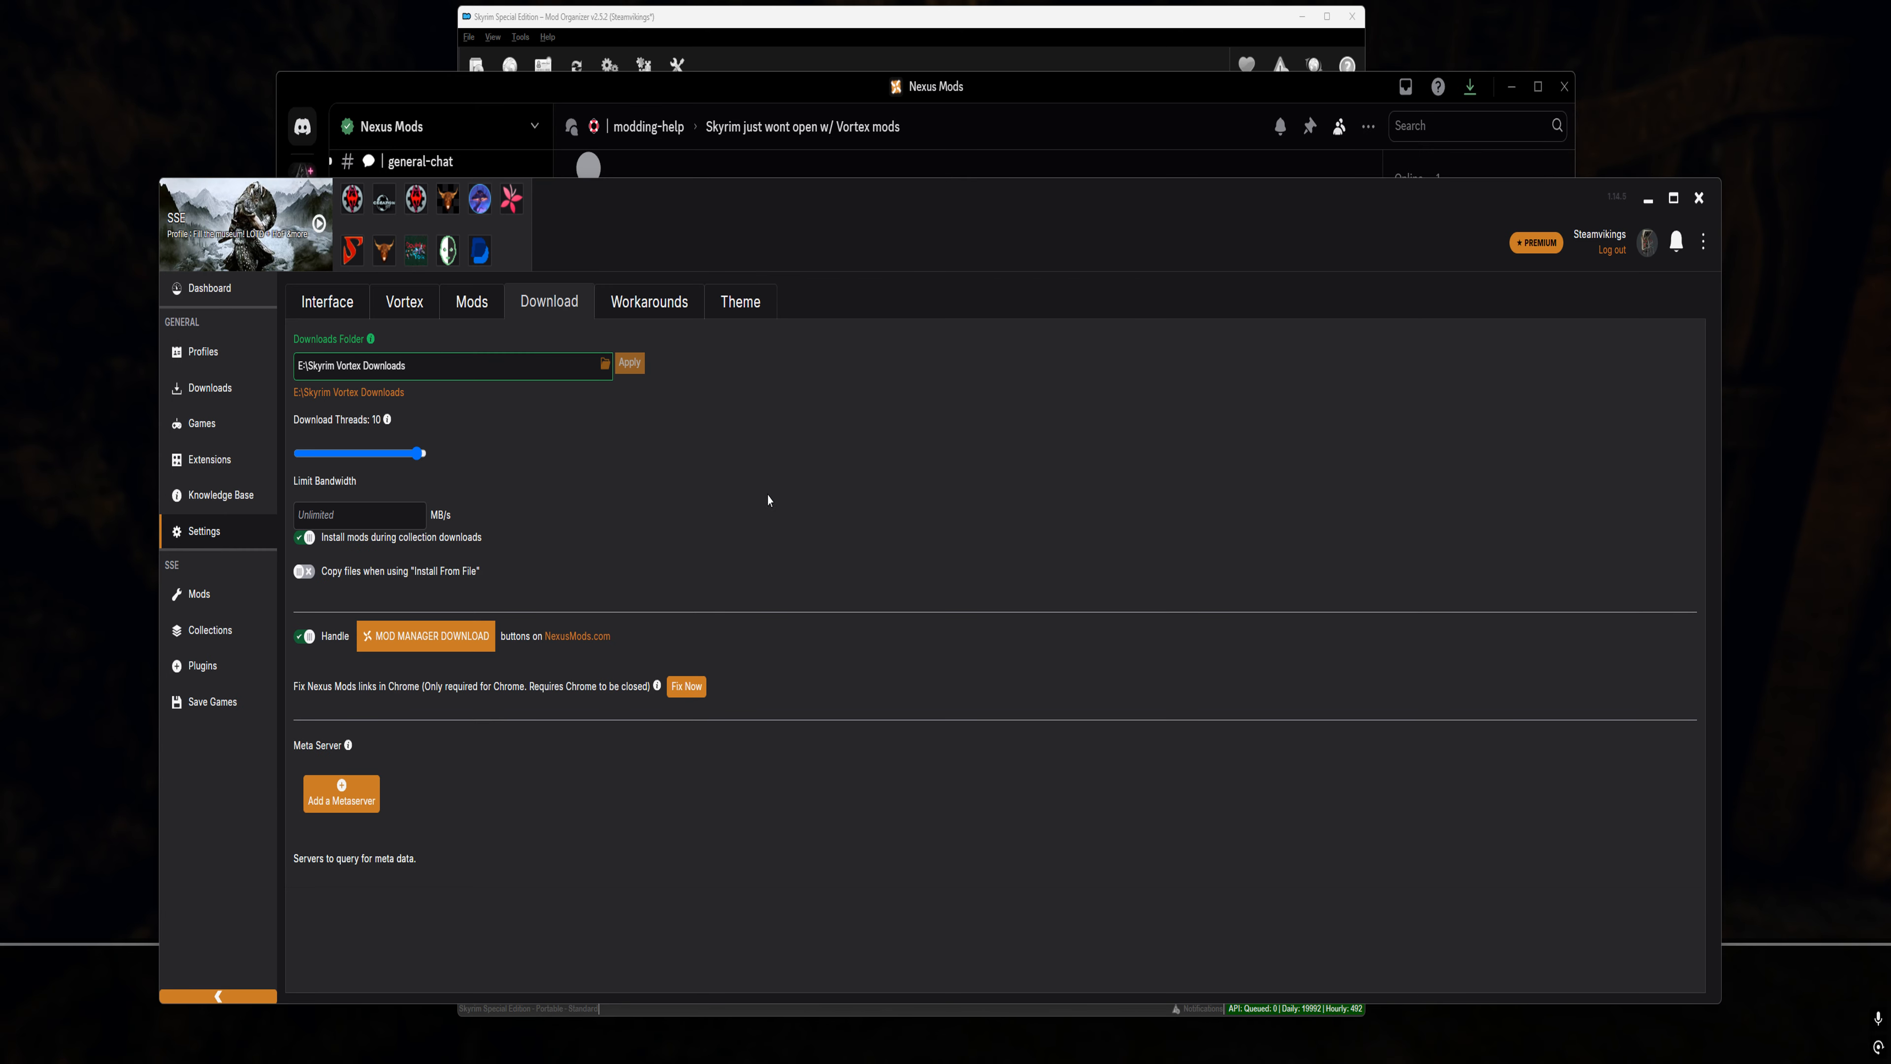
Leave the settings and deploy the Skyrim Special Edition mods
click(642, 325)
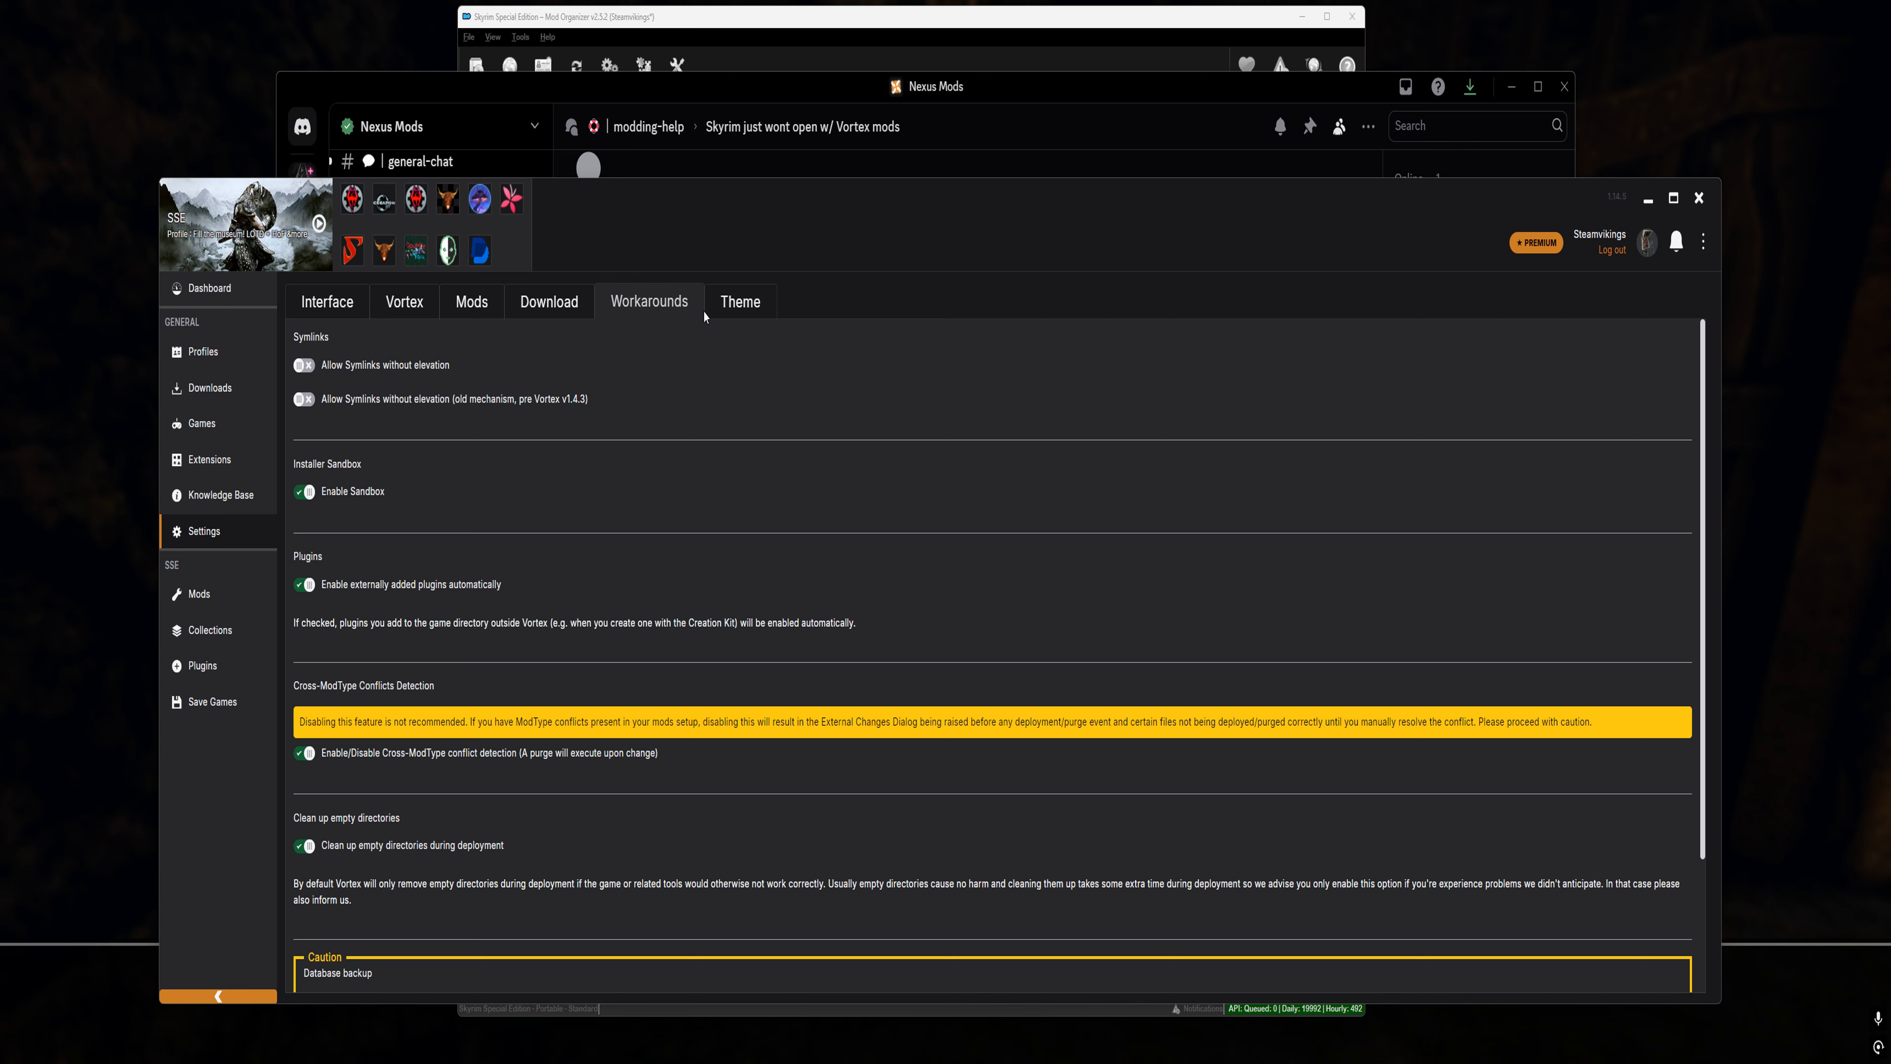
click(739, 304)
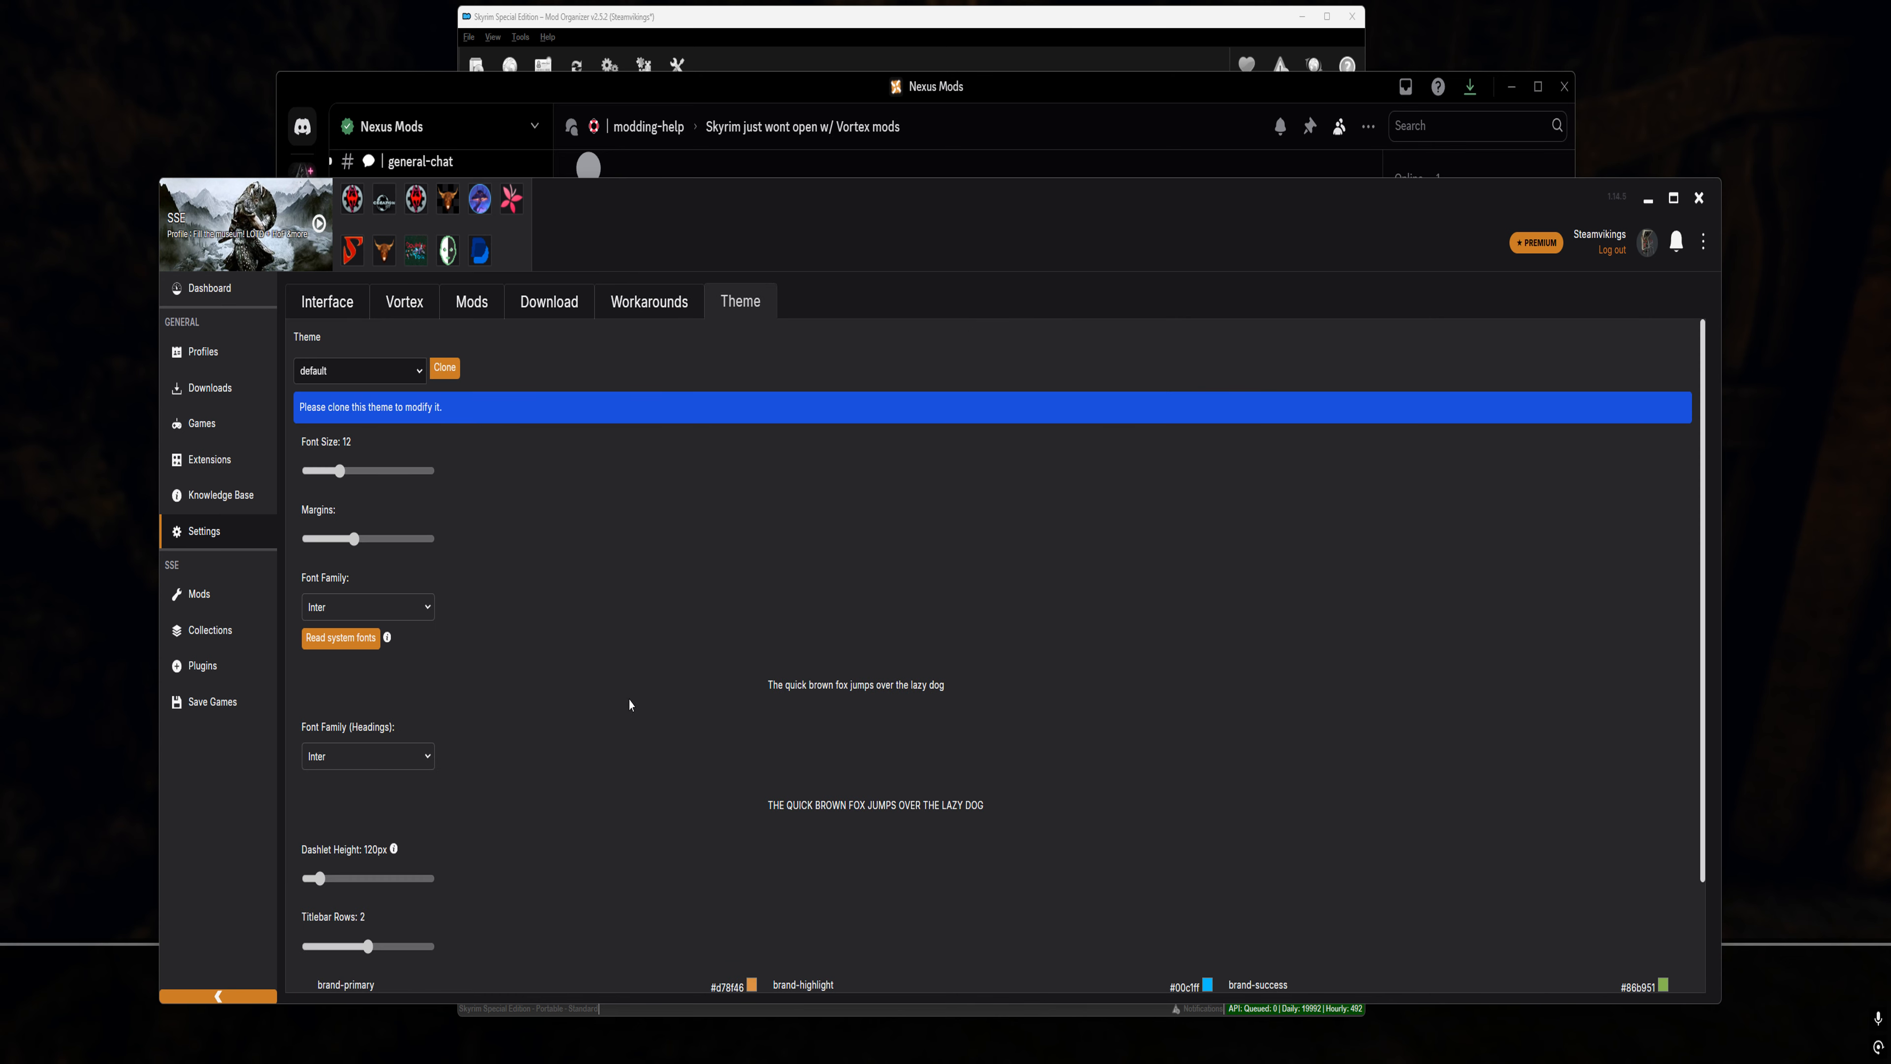
click(220, 603)
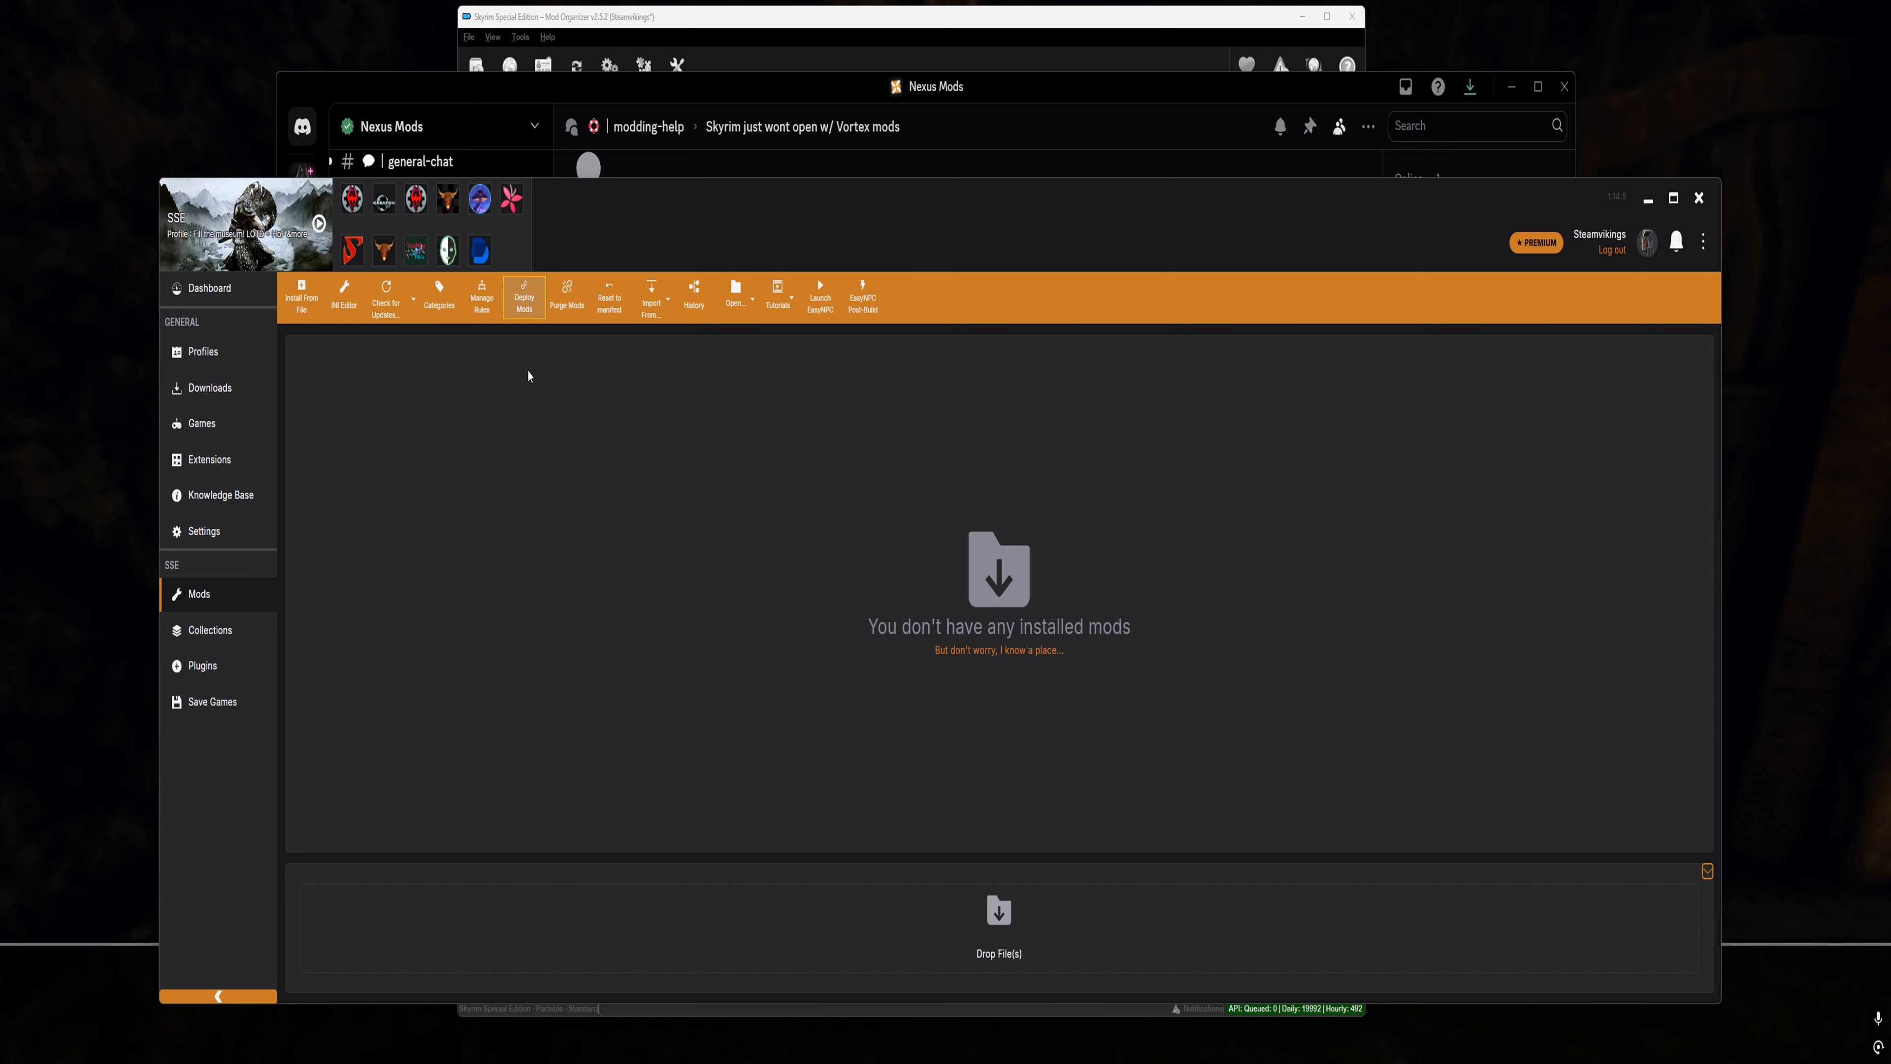
click(524, 298)
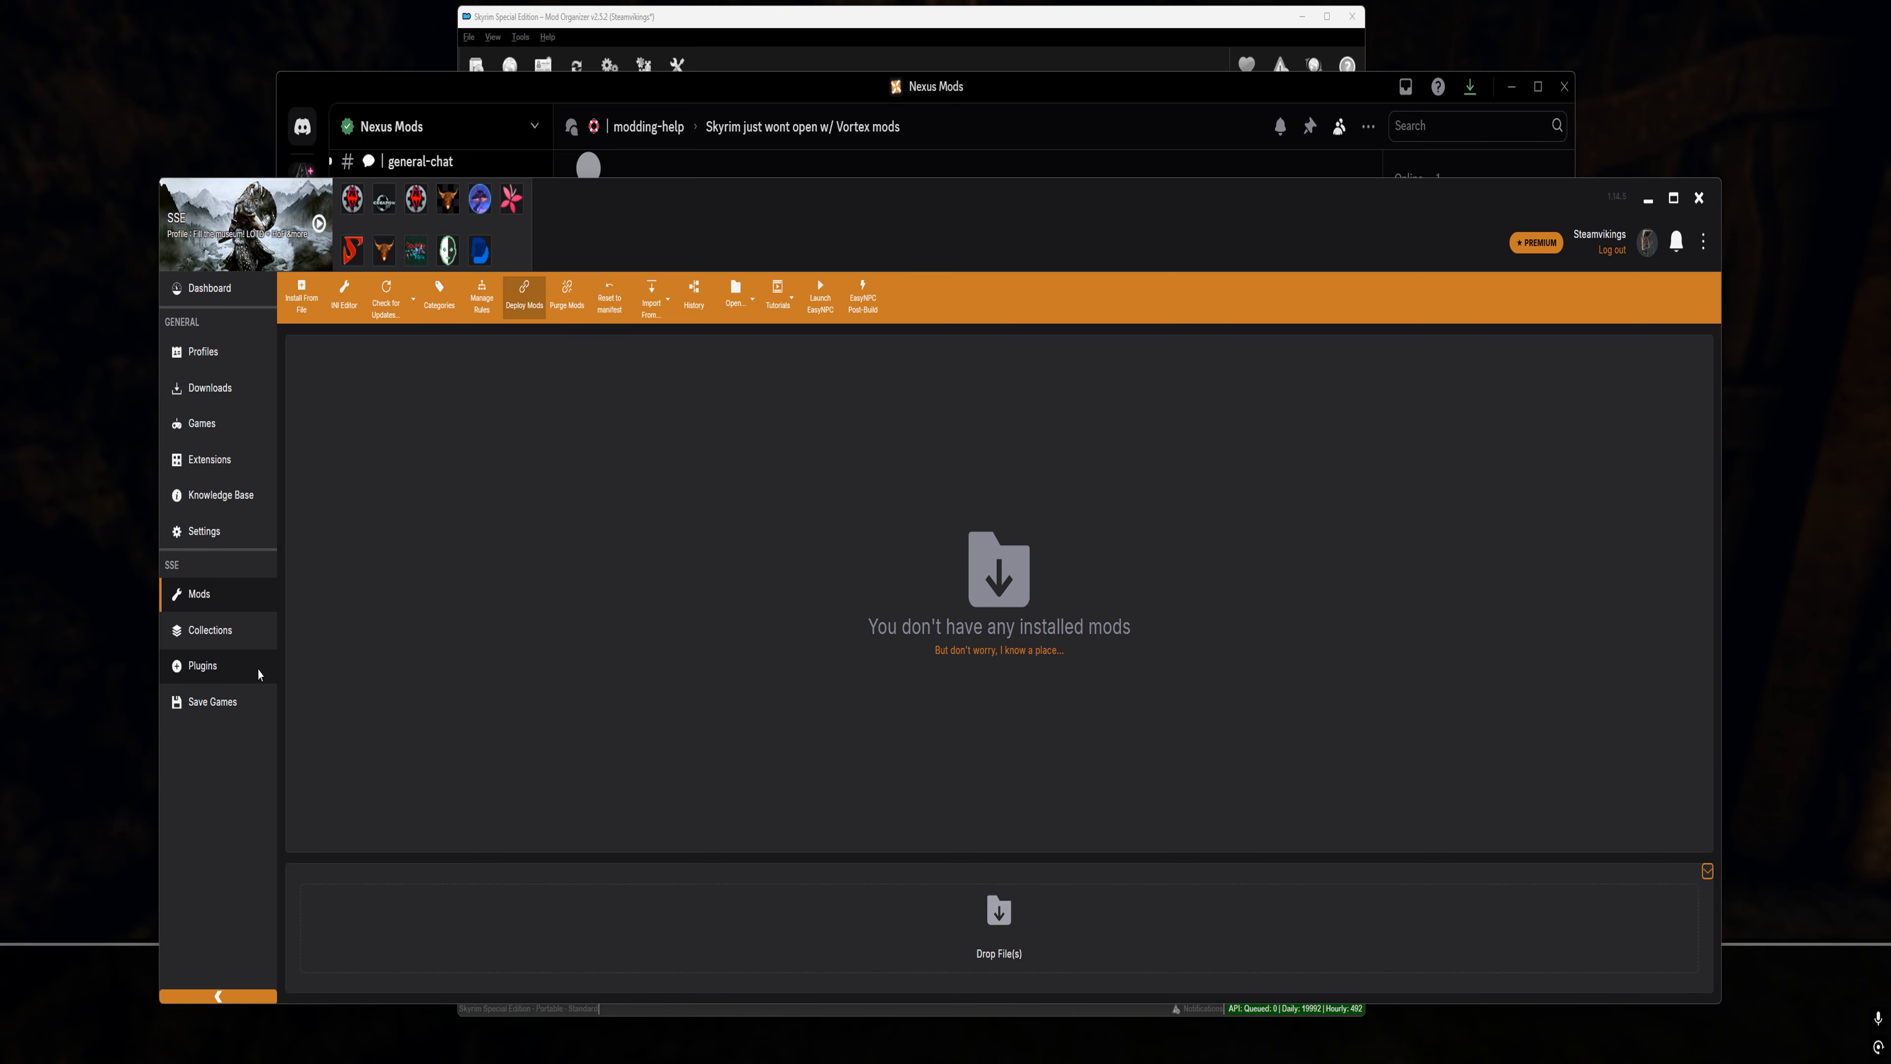
click(224, 632)
click(221, 602)
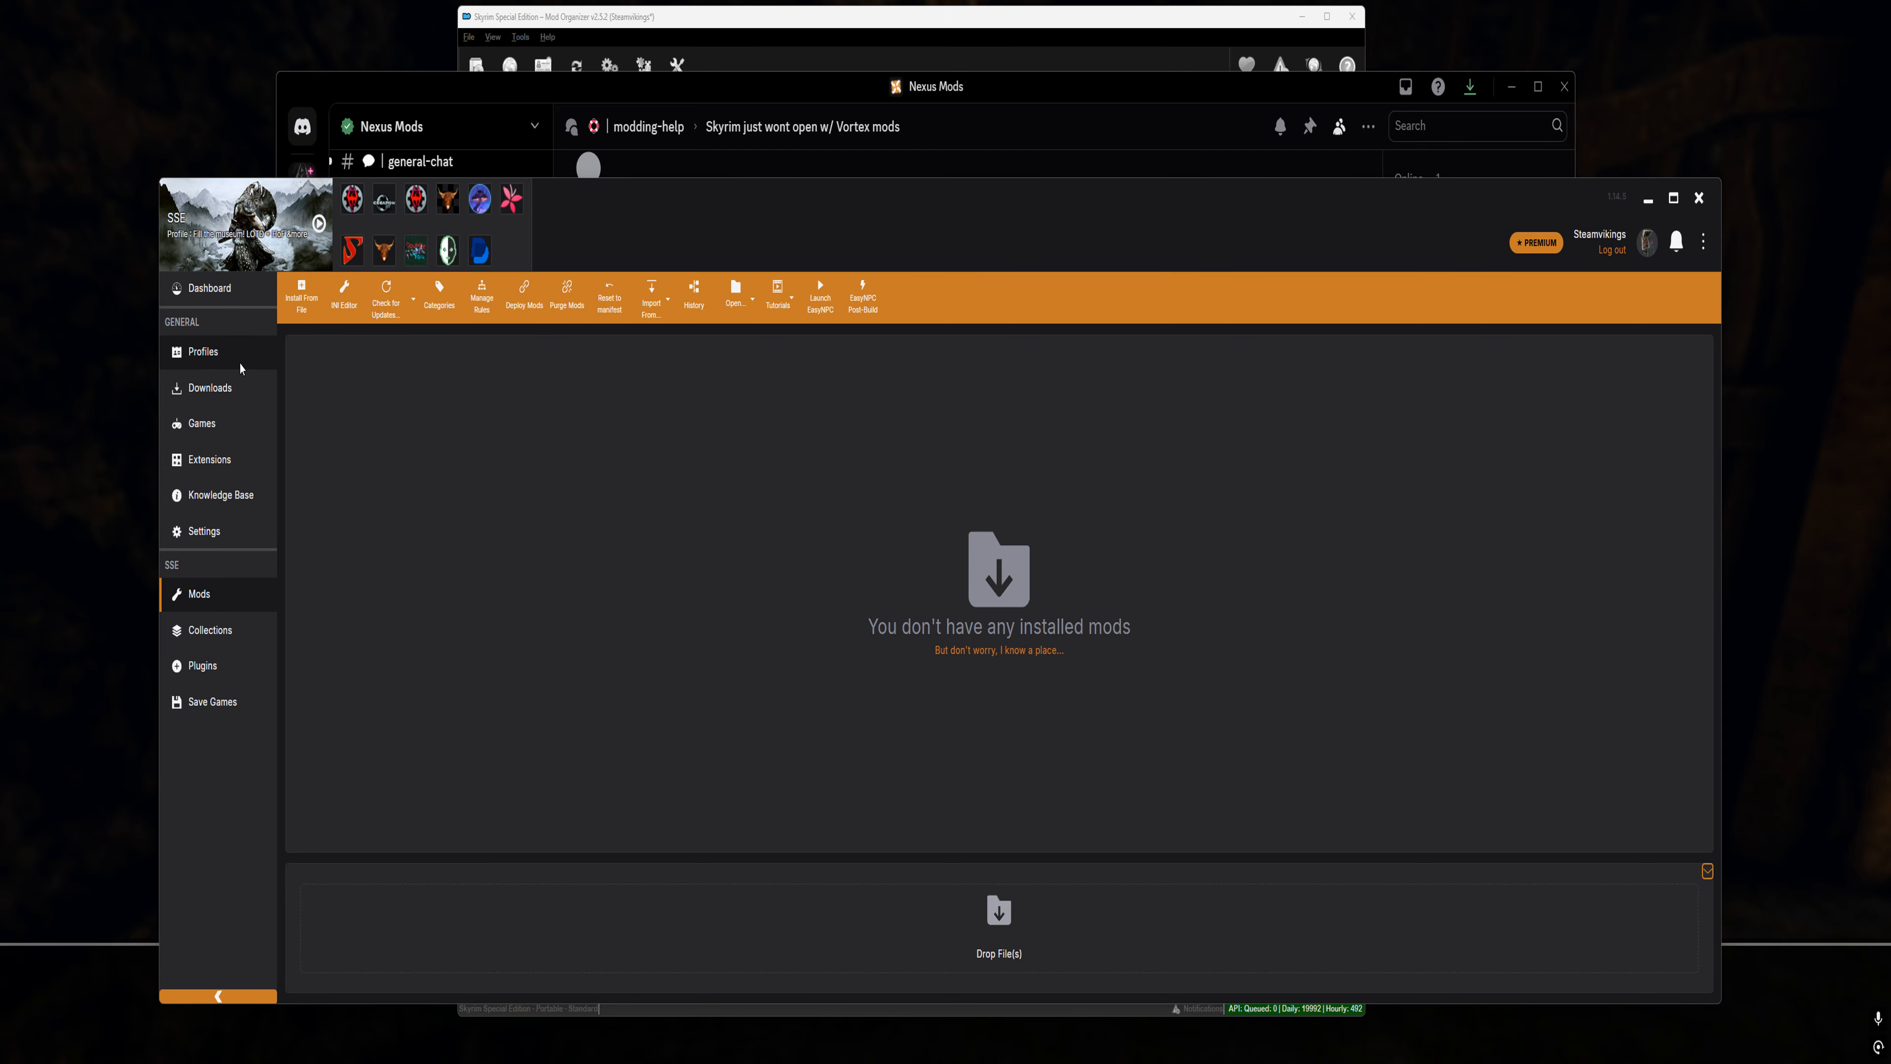
View the edit options of the Monster Menagerie profile for Skyrim Special Edition and close the form
click(224, 356)
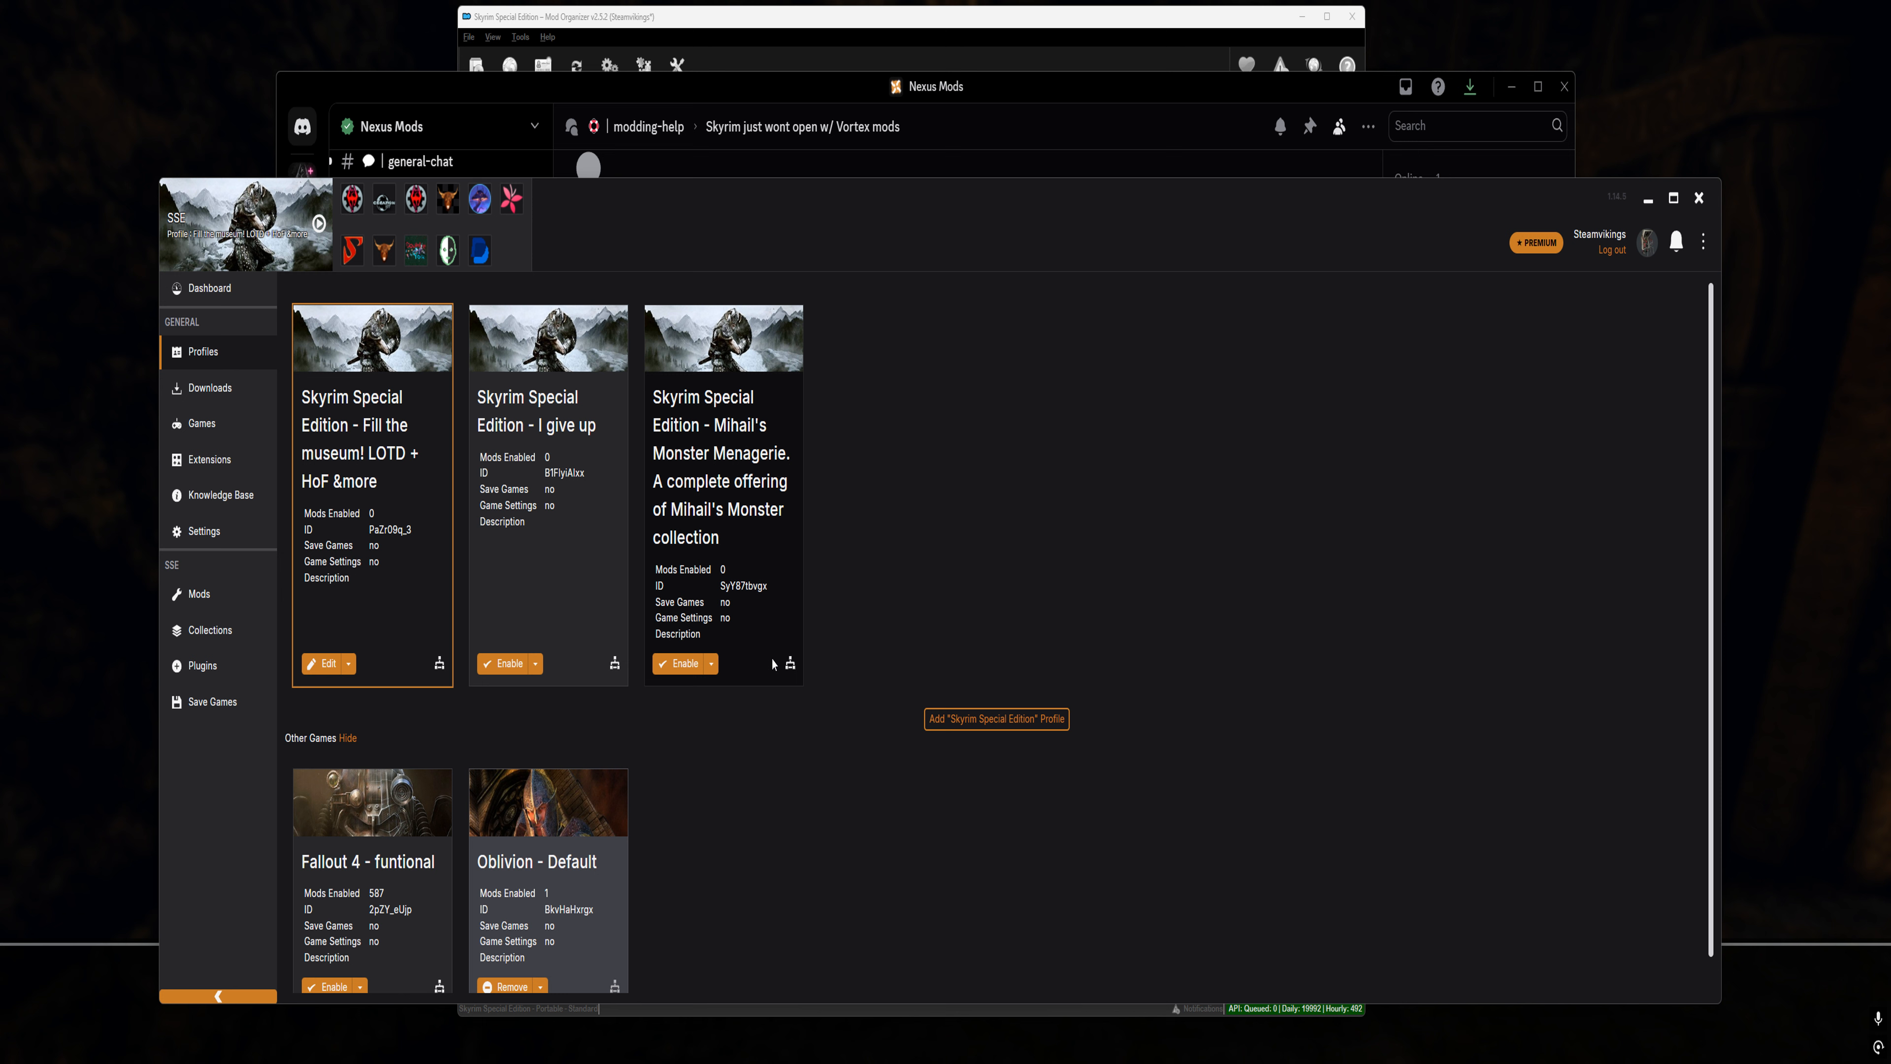
click(712, 665)
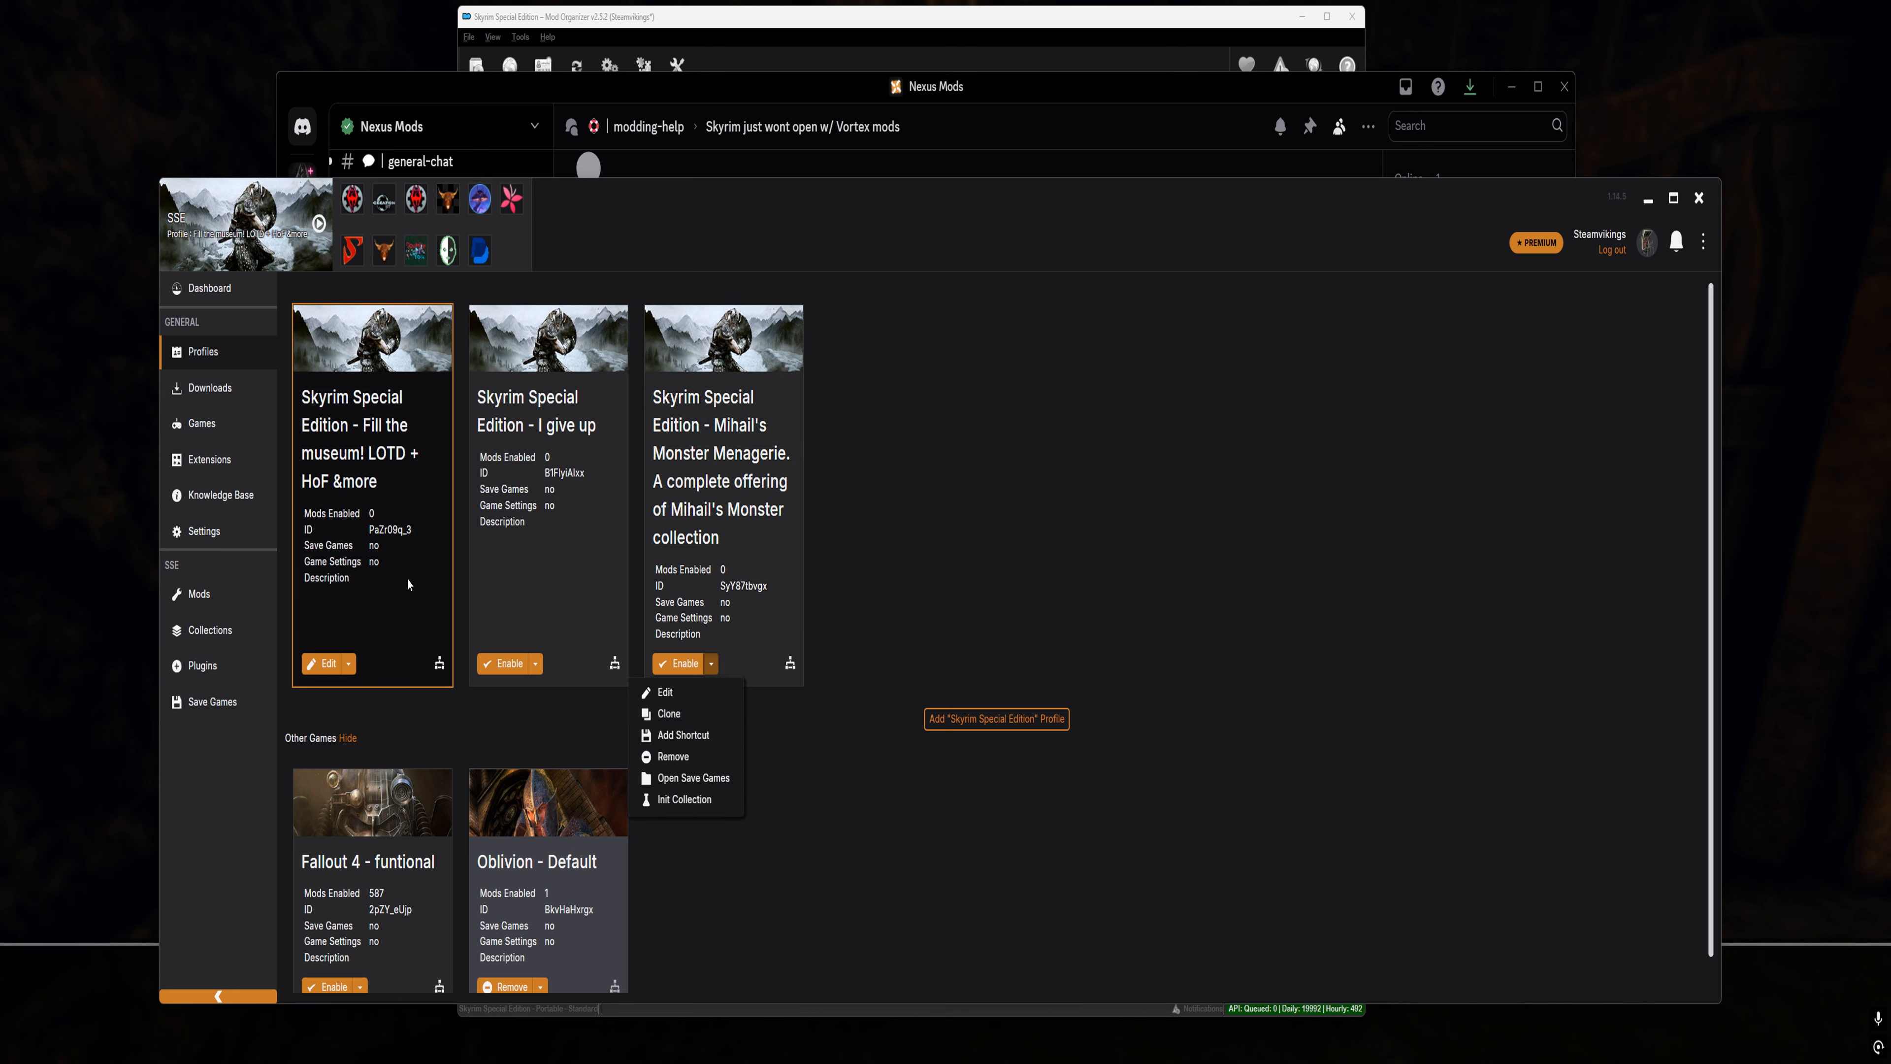
click(736, 695)
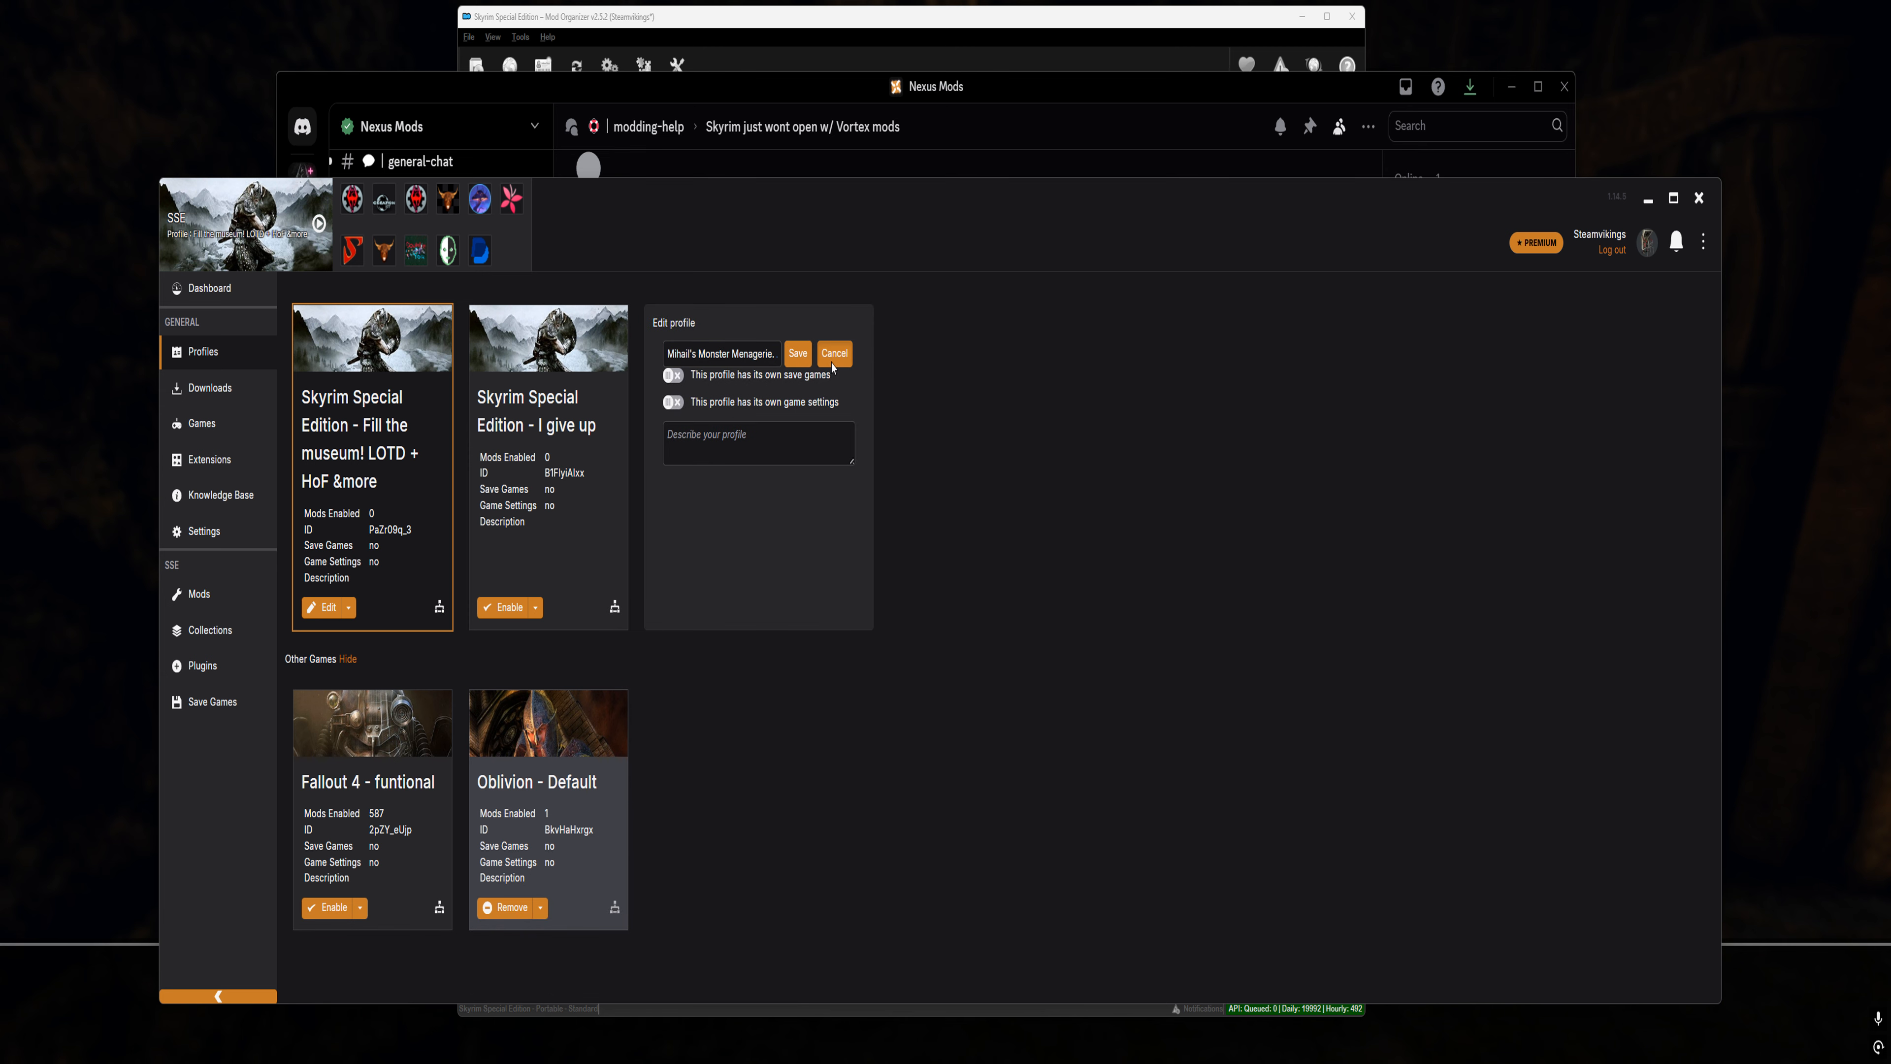
key(Return)
Remove the Monster Menagerie and "I give up" profiles of Skyrim Special Edition
click(711, 663)
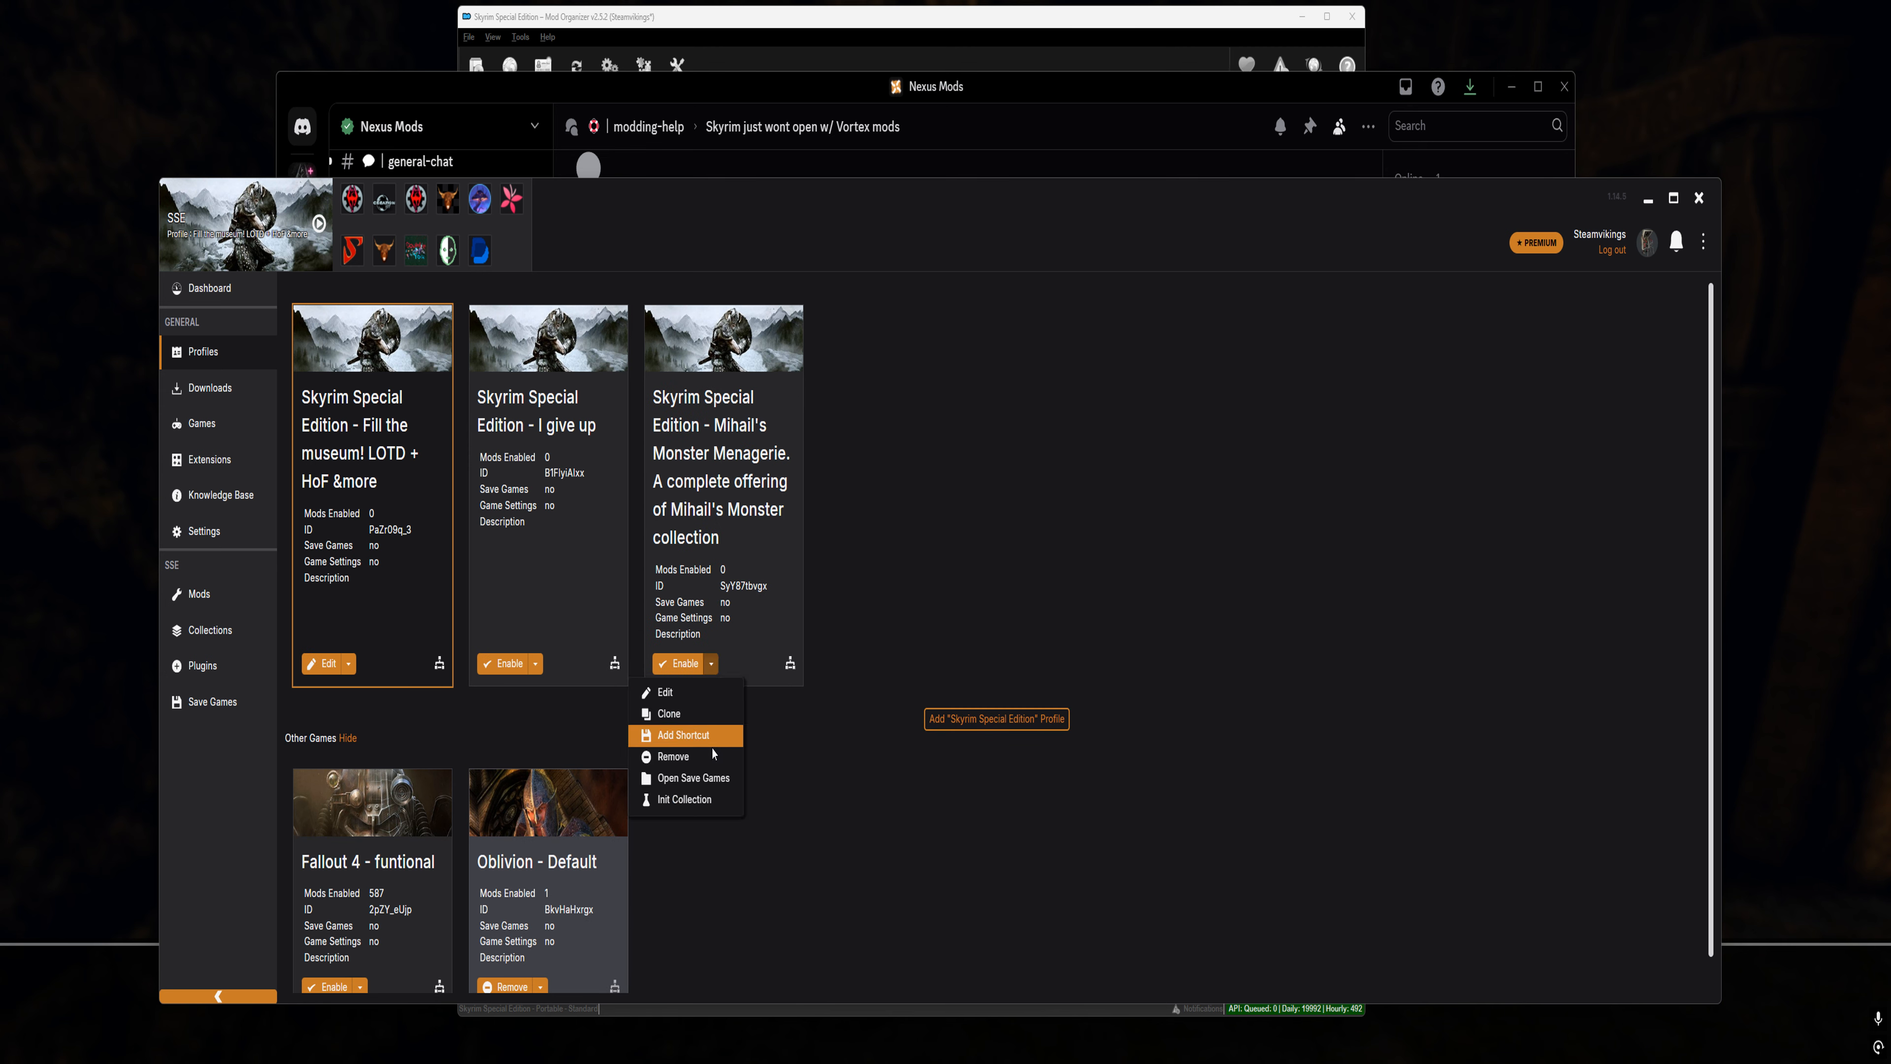
click(689, 757)
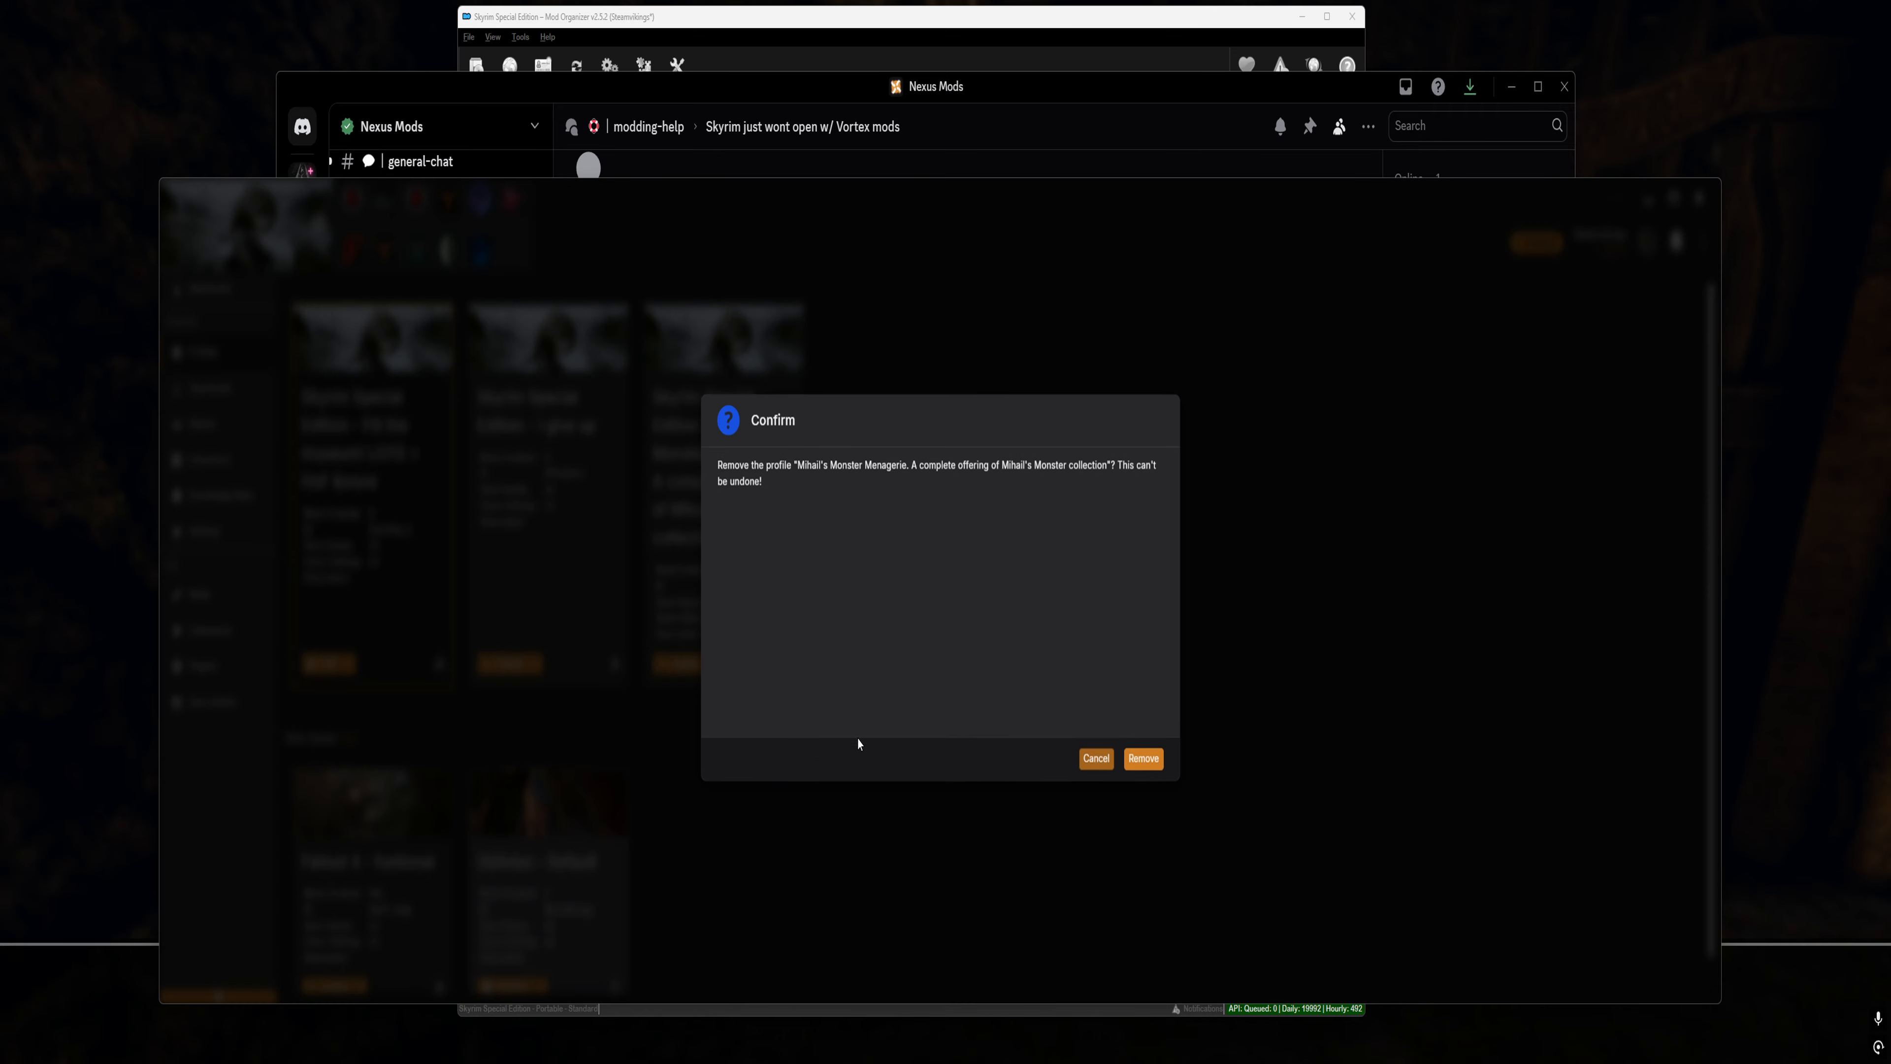
click(1128, 763)
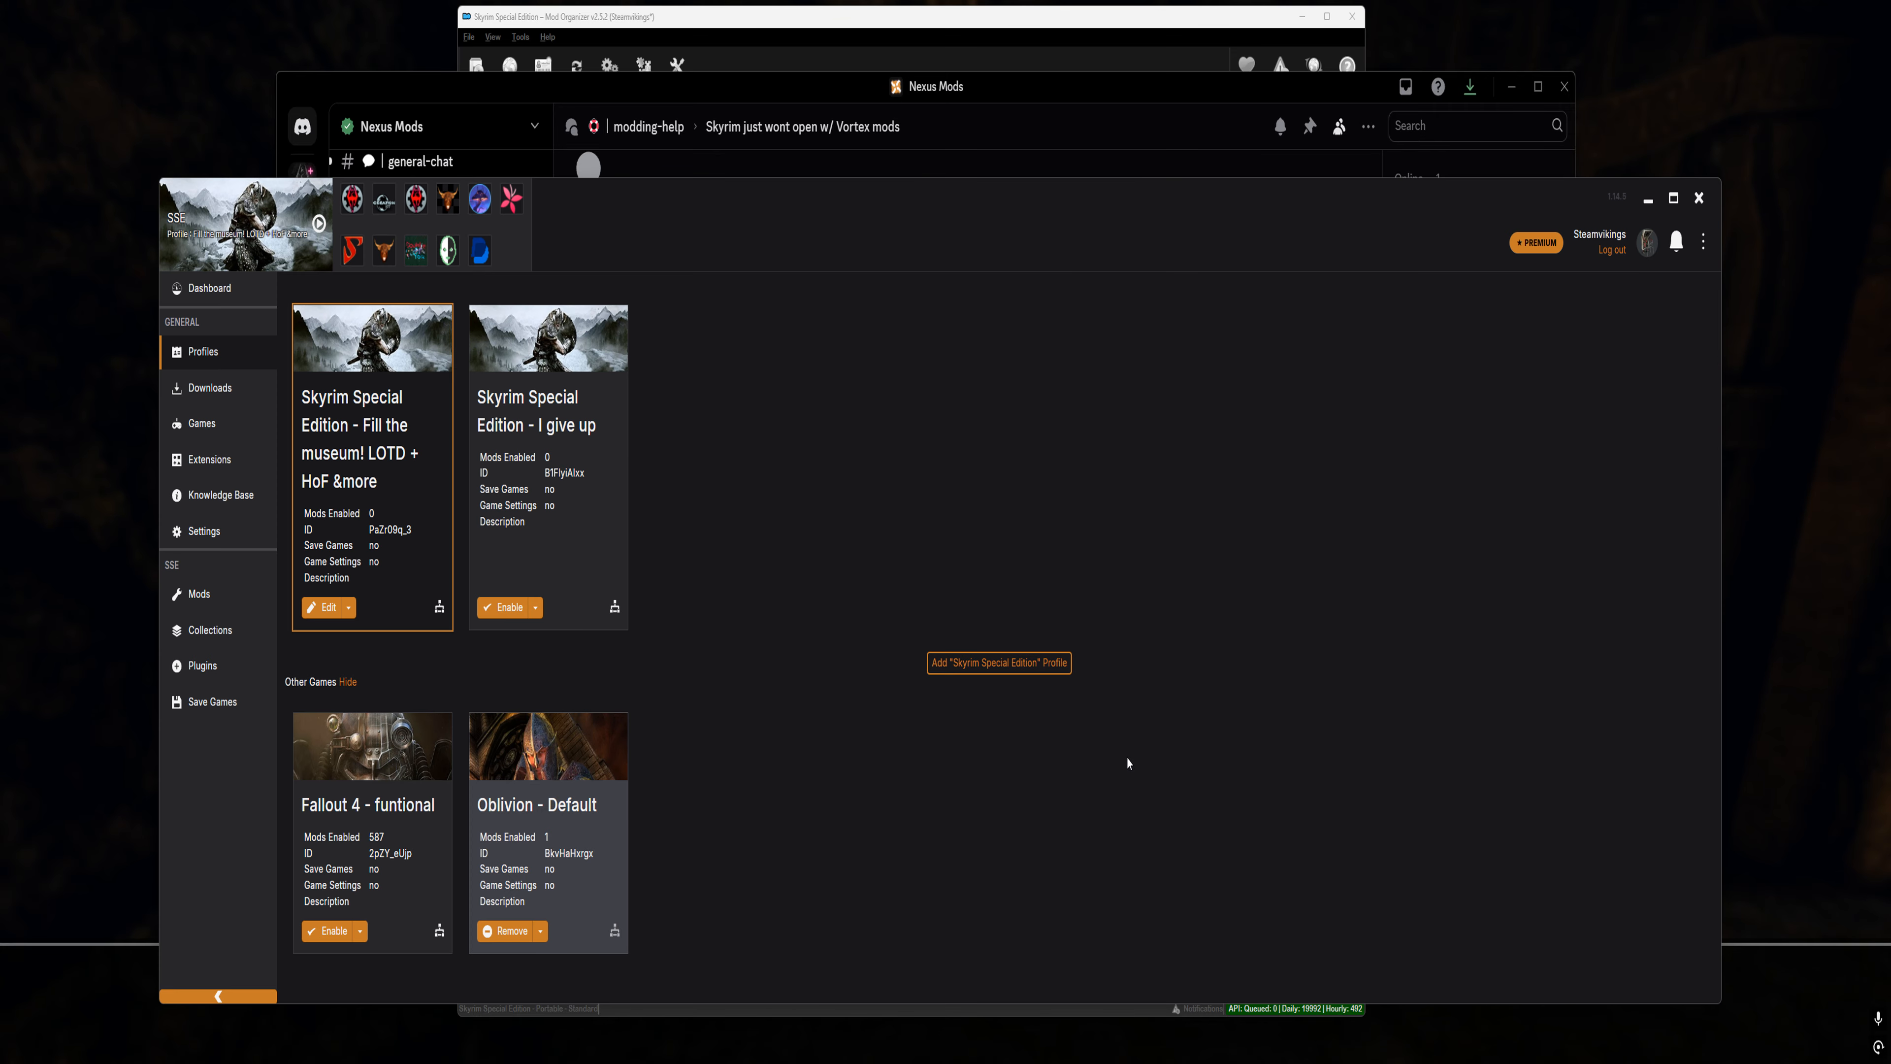
click(536, 607)
click(525, 701)
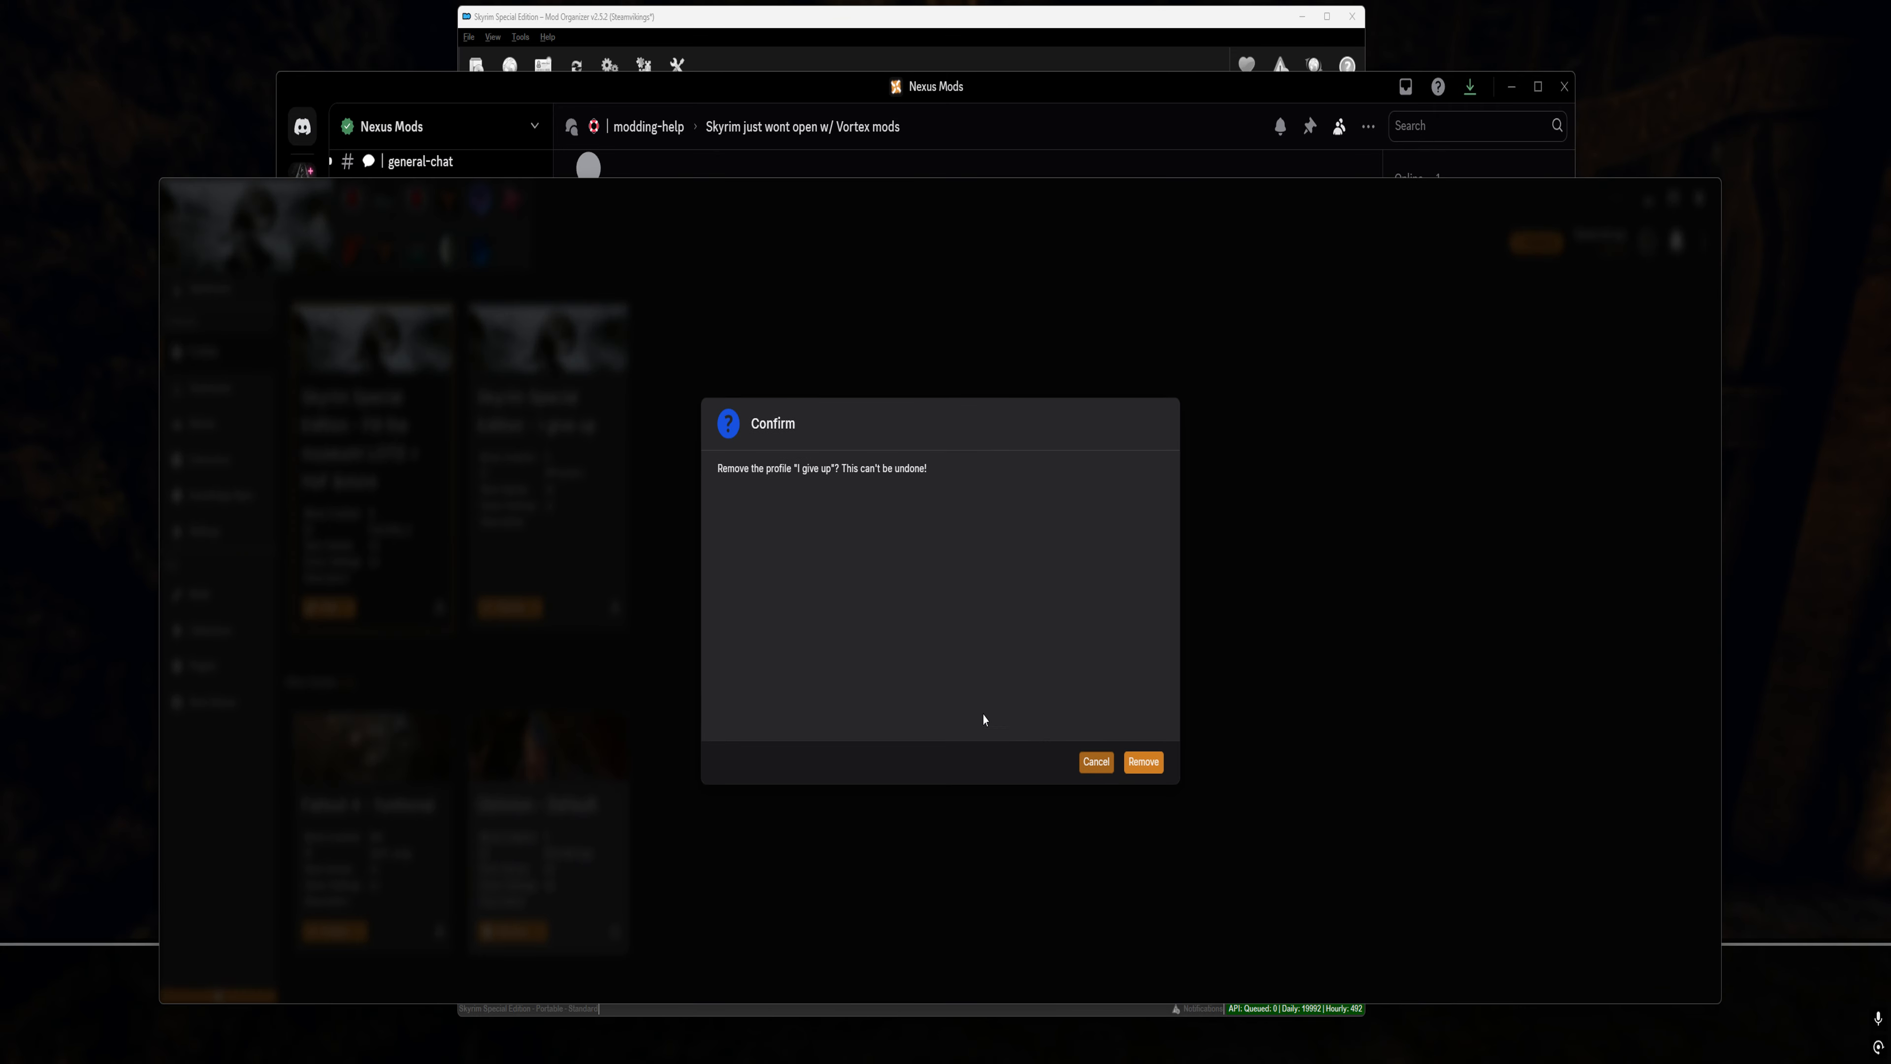
click(1139, 763)
Remove the active Skyrim Special Edition profile "Fill the museum! LOTD + HoF &more"
click(348, 607)
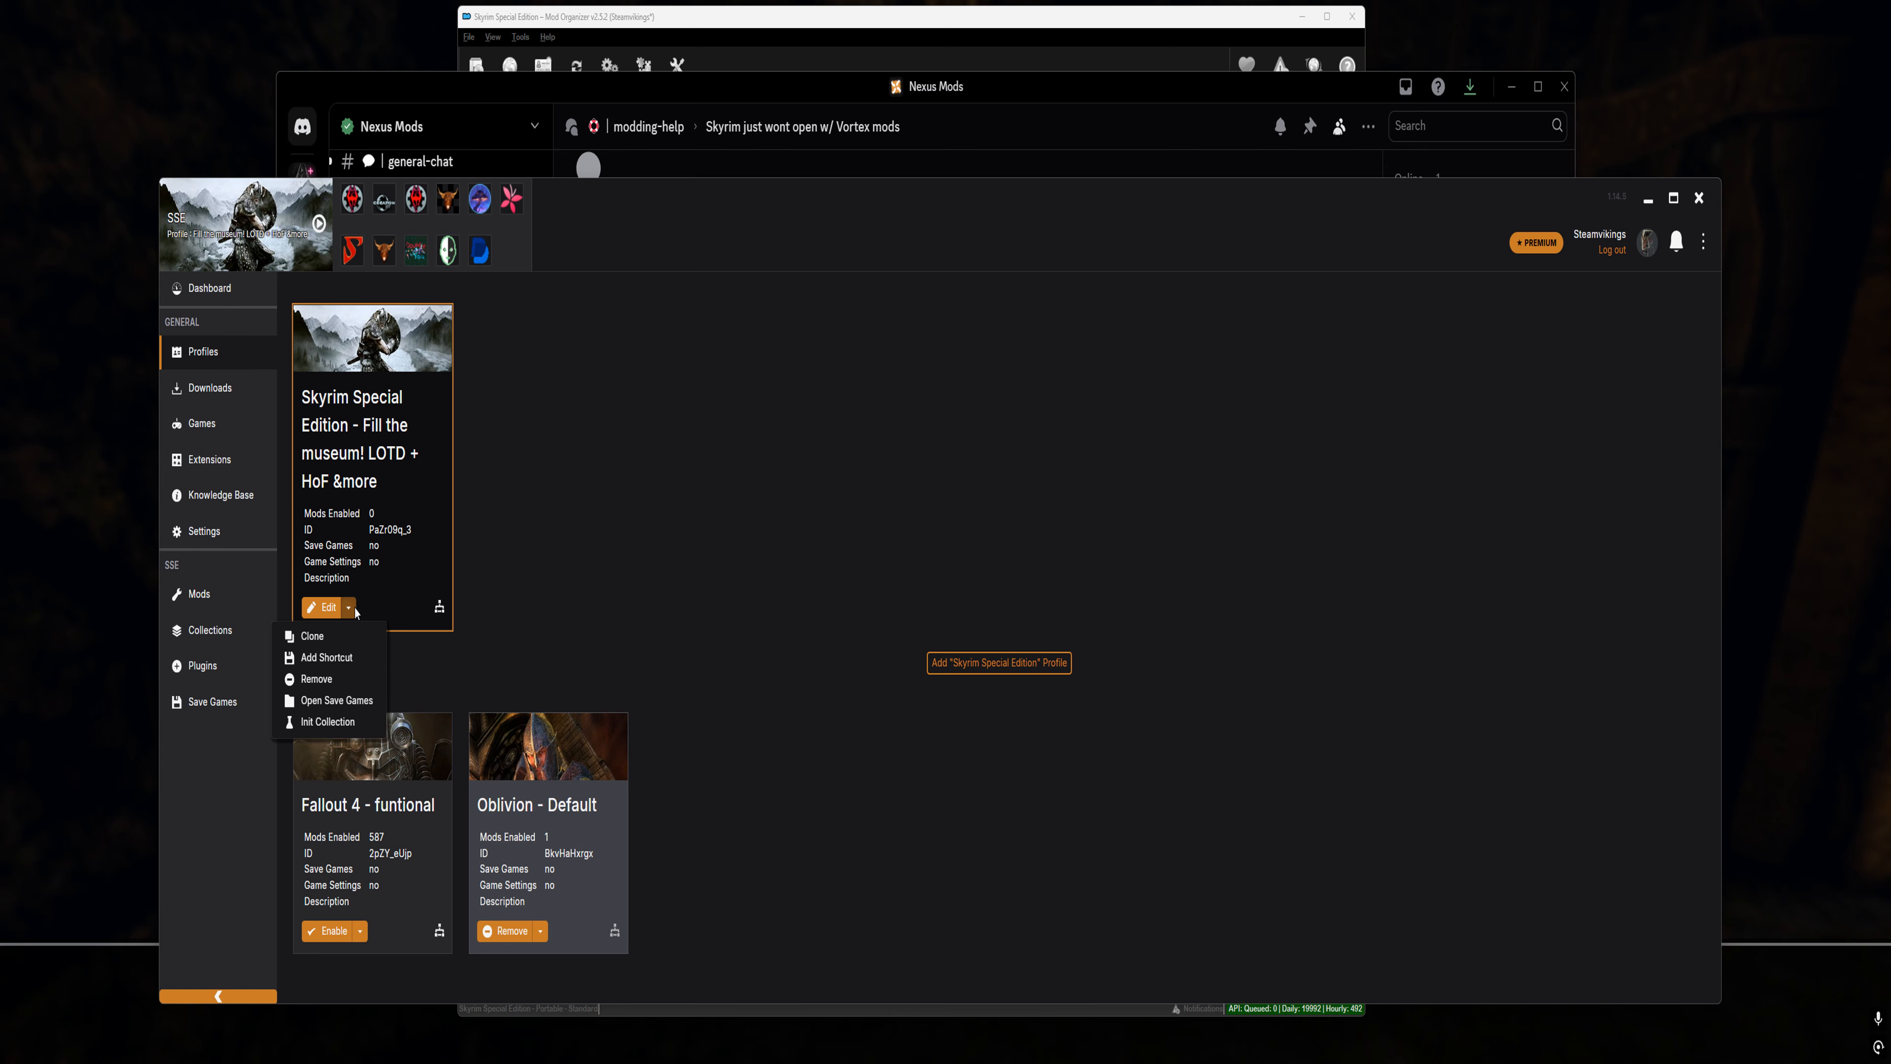
click(320, 682)
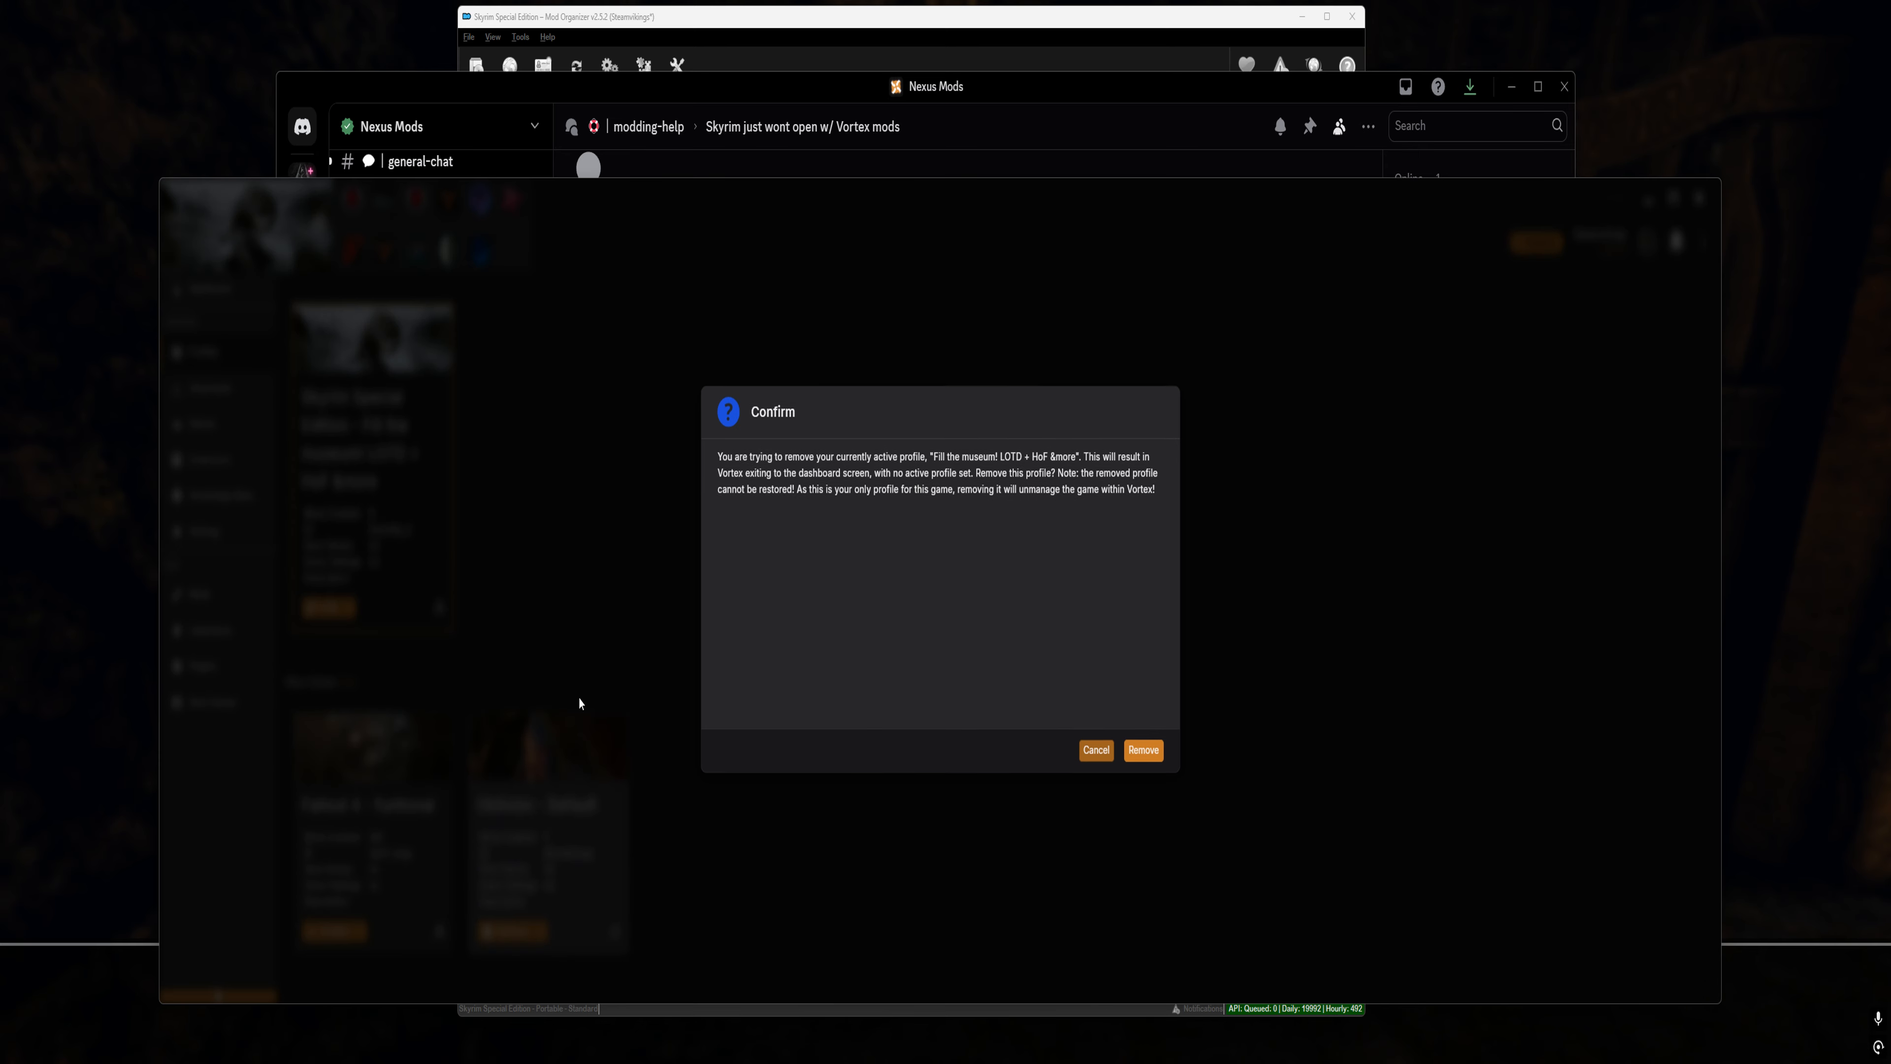
click(1139, 762)
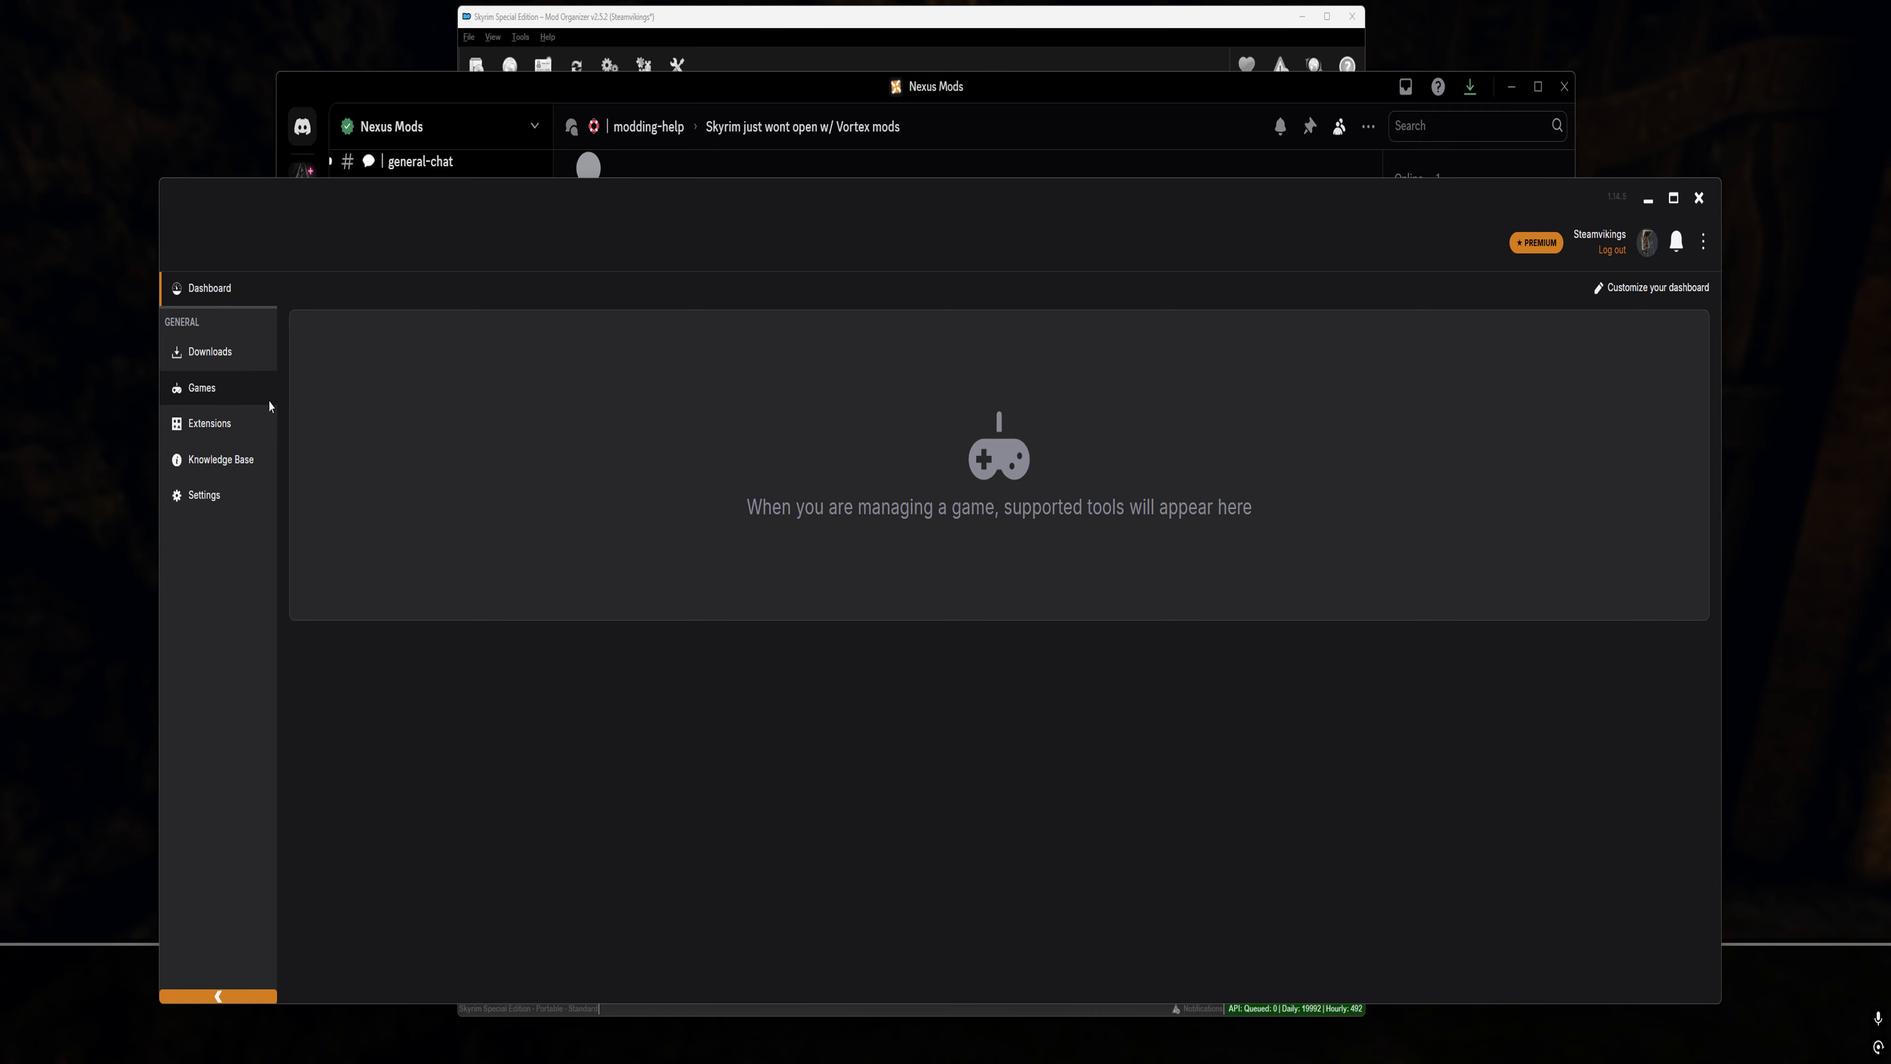
Search the games for "skyrim" and set Skyrim Special Edition as a managed game
click(249, 402)
click(456, 349)
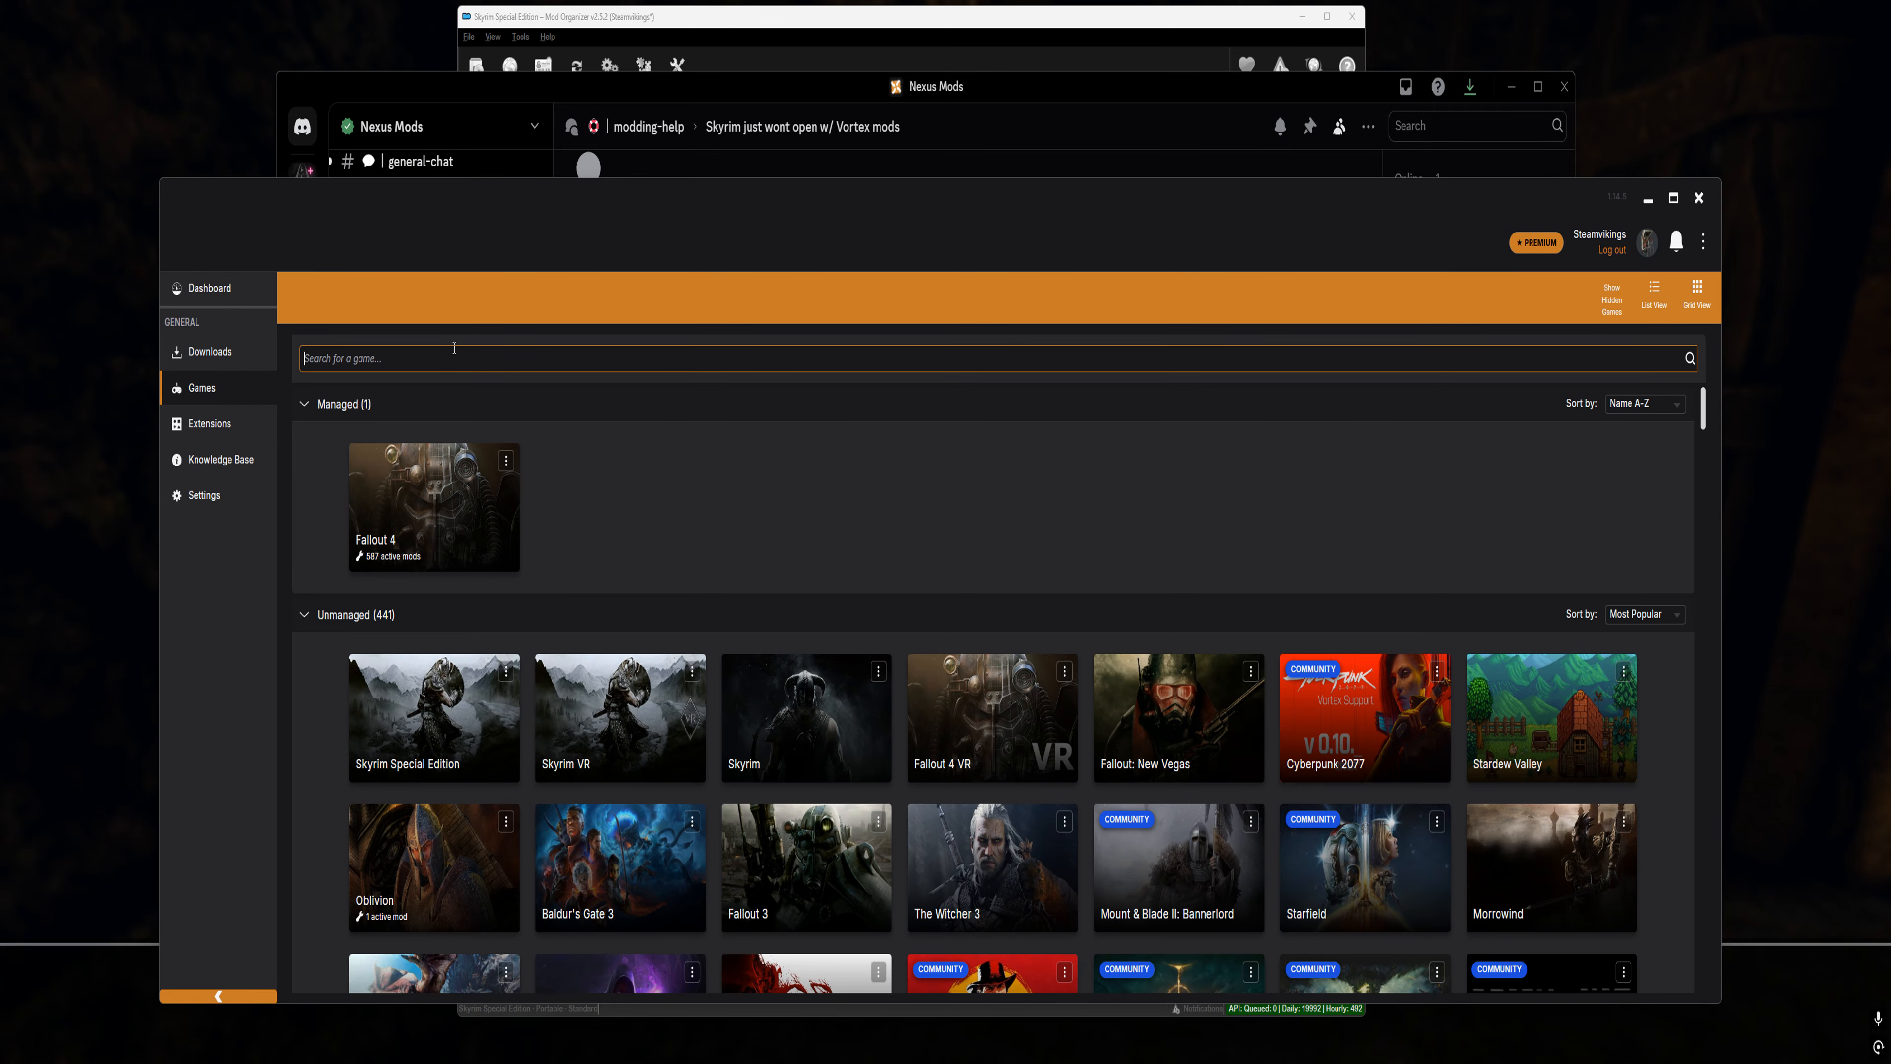
text(skyrim)
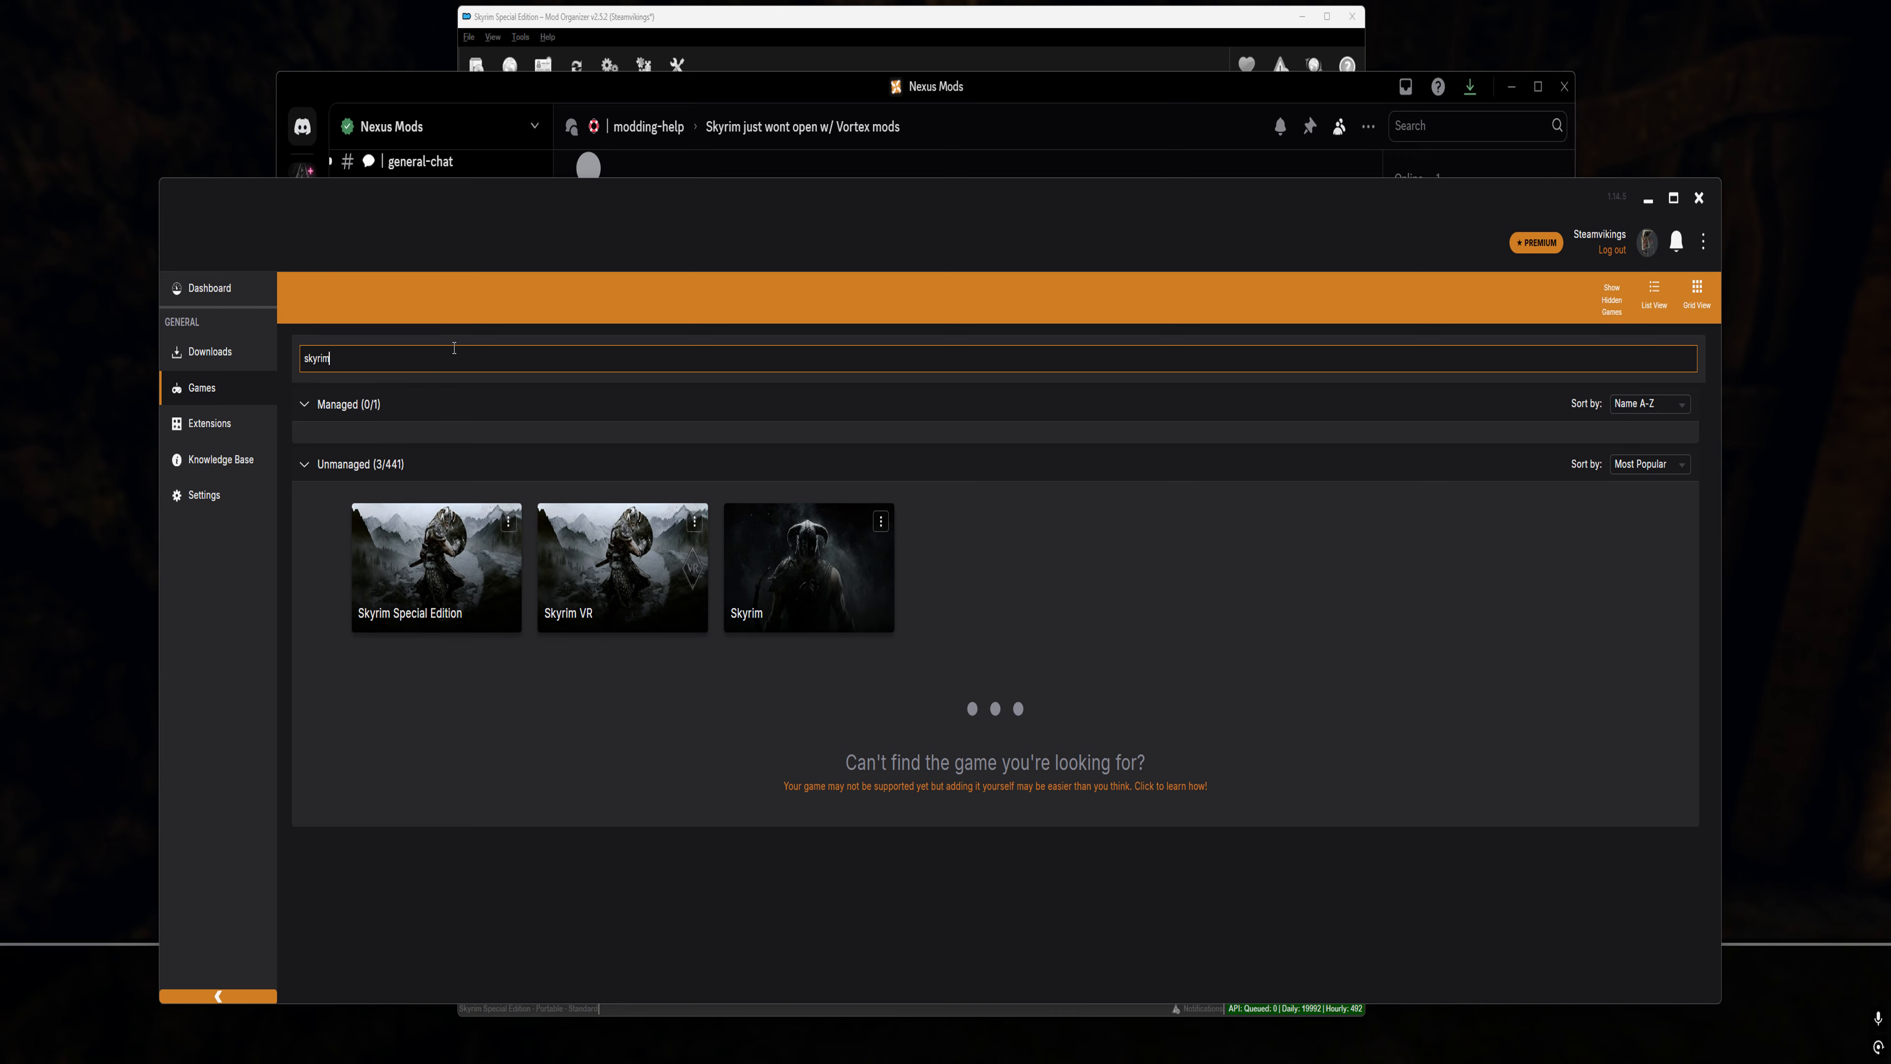
mouse_move(465, 569)
click(435, 567)
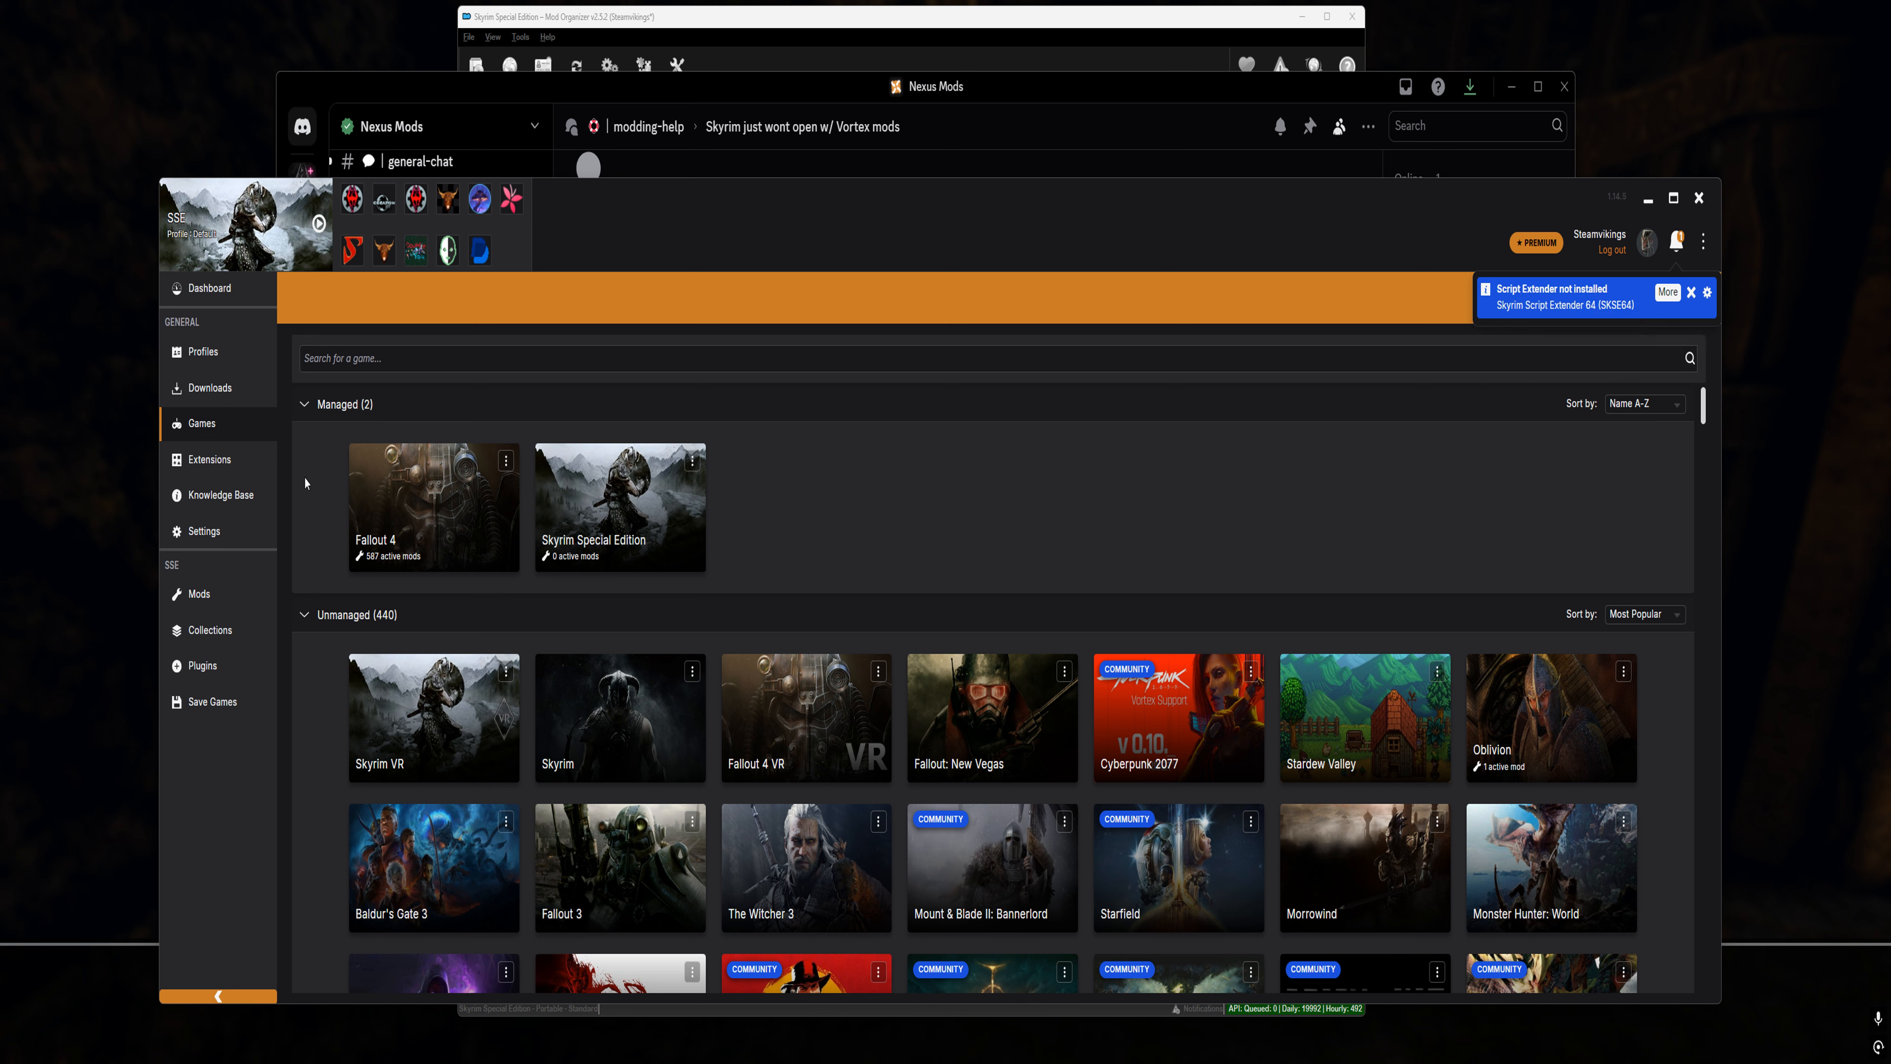
Download the missing Skyrim Script Extender 64 (SKSE64) from its notification and install it by replacing the existing mod
click(1675, 257)
click(1667, 291)
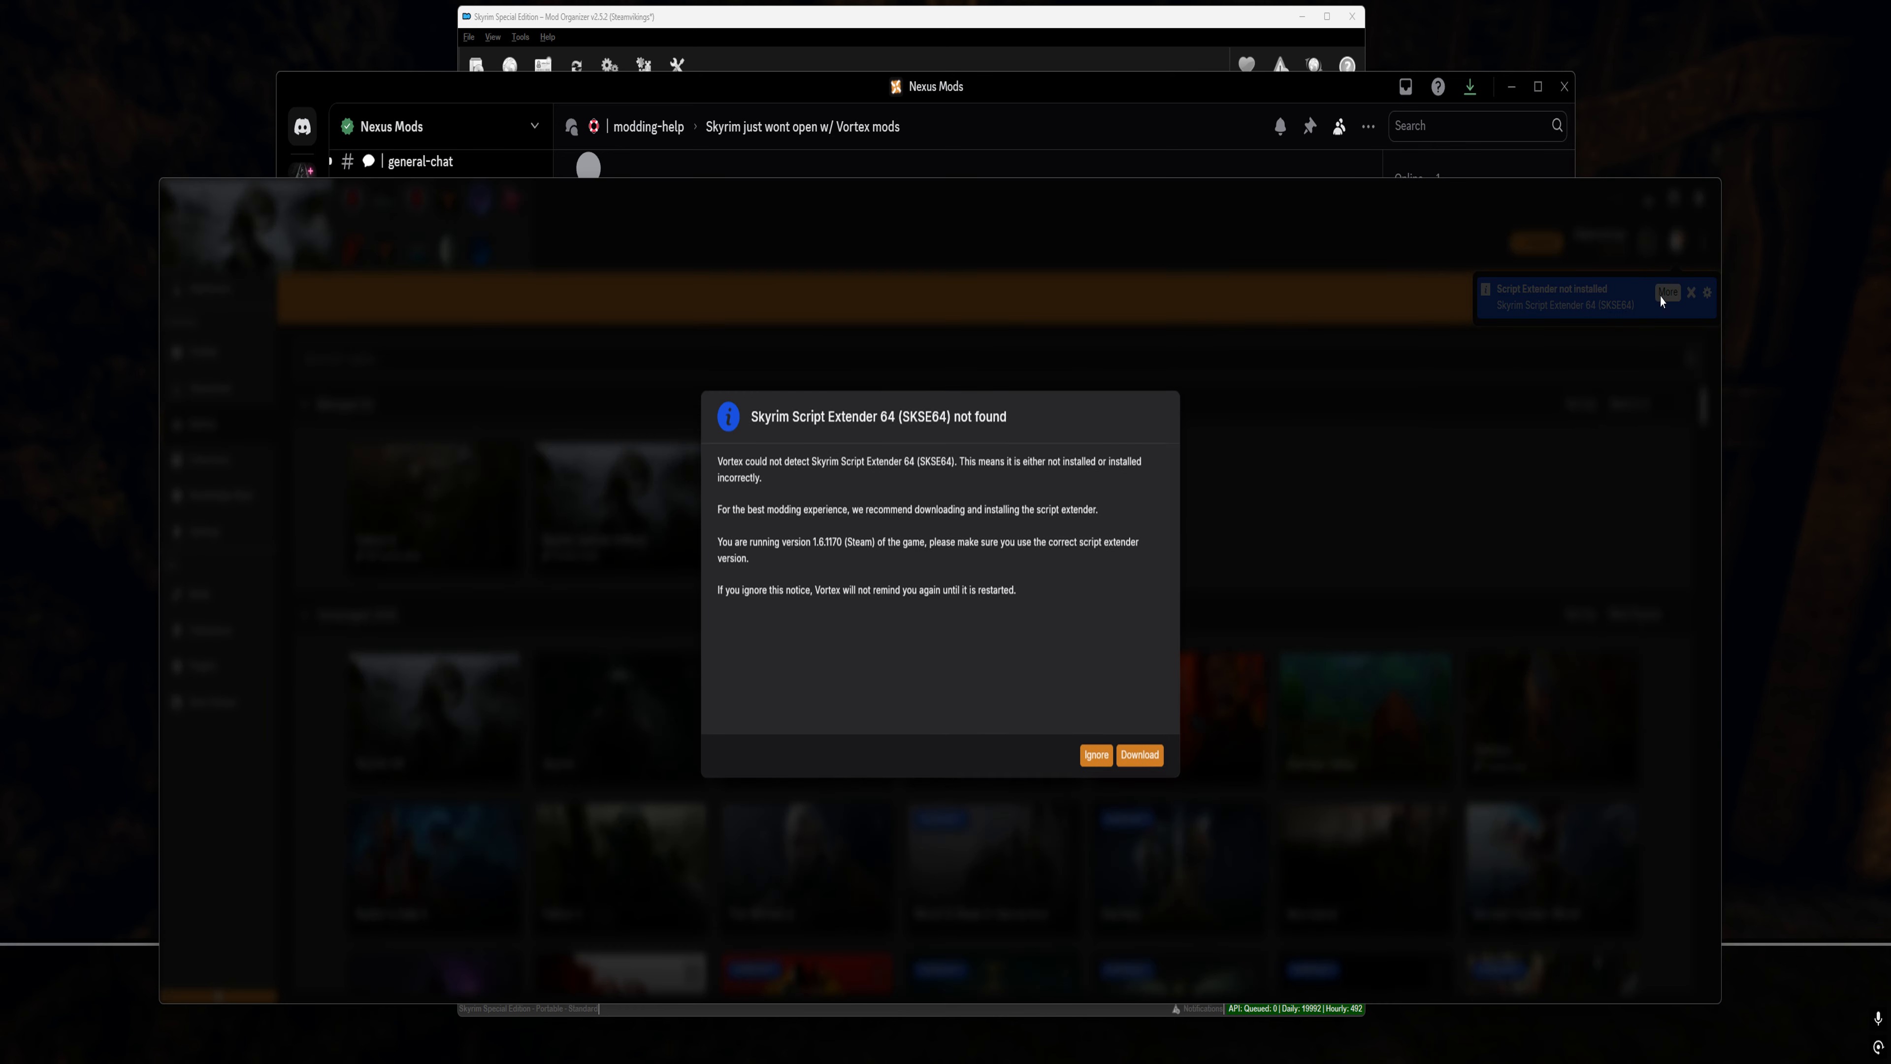
click(1140, 762)
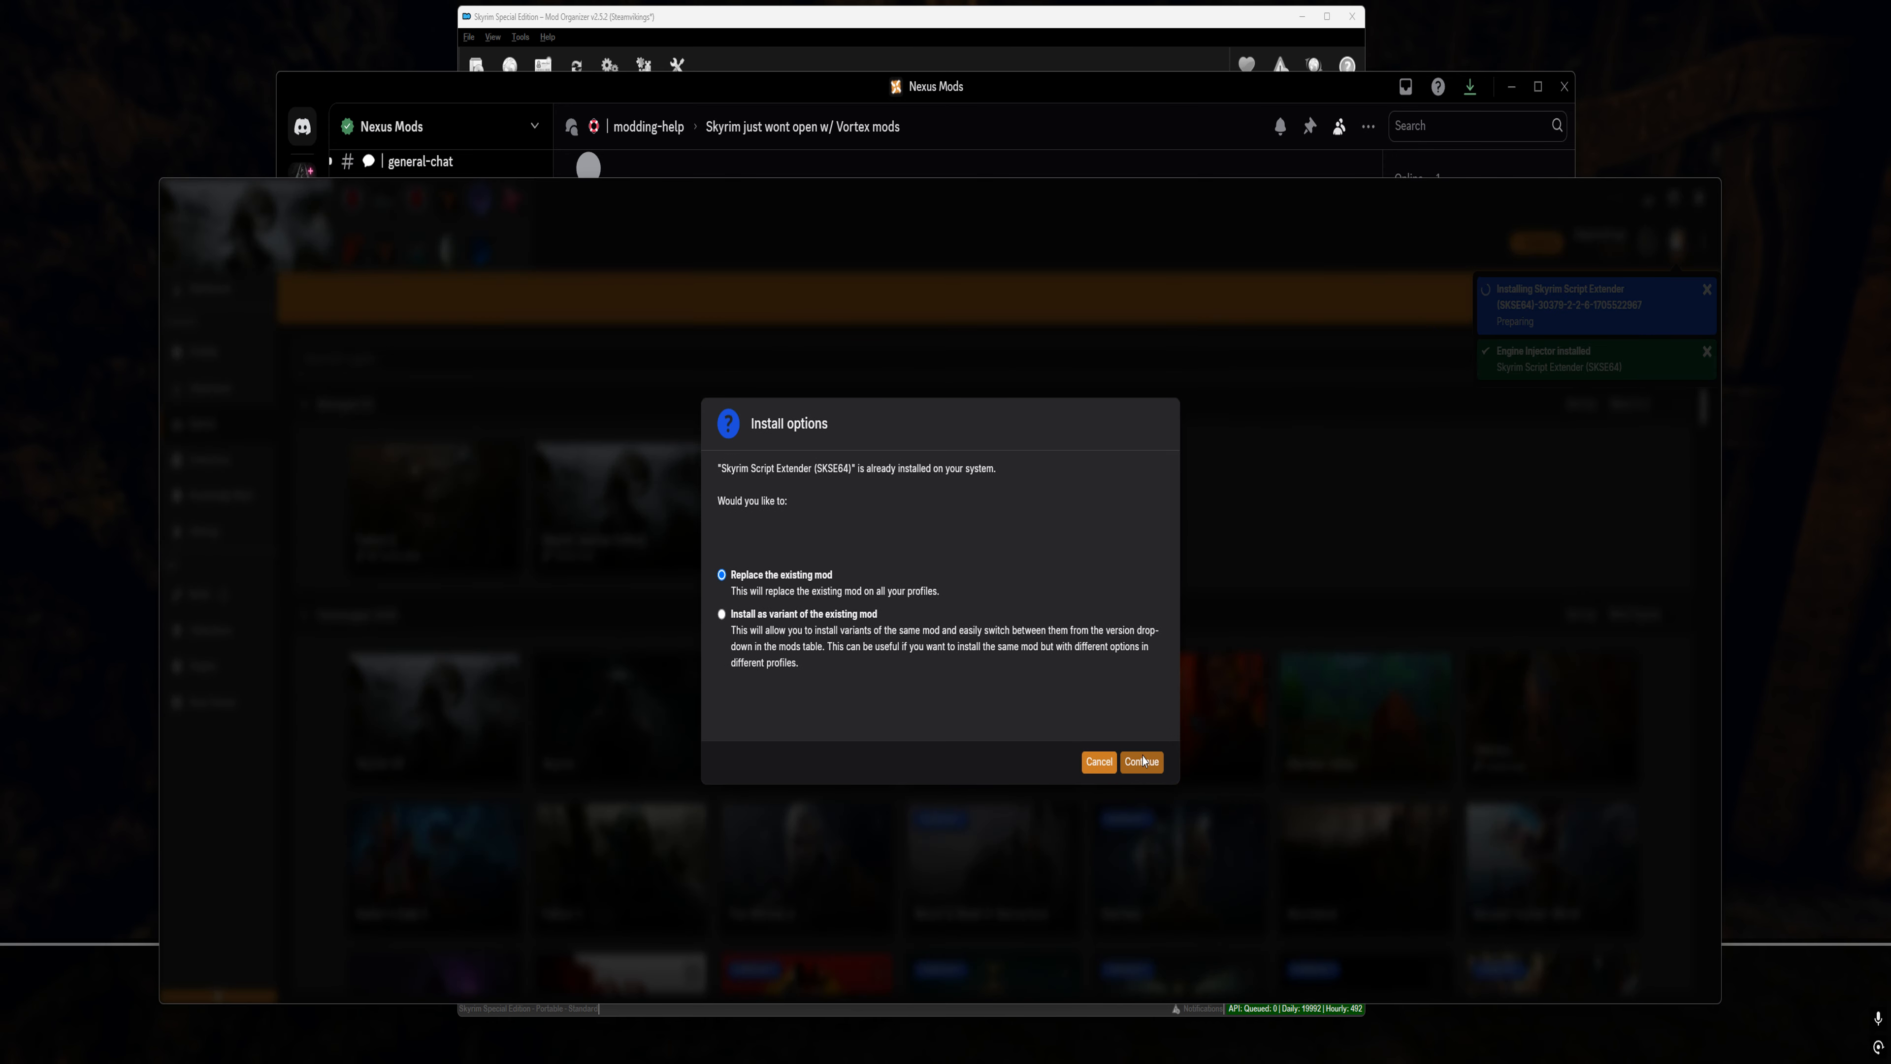
click(1155, 761)
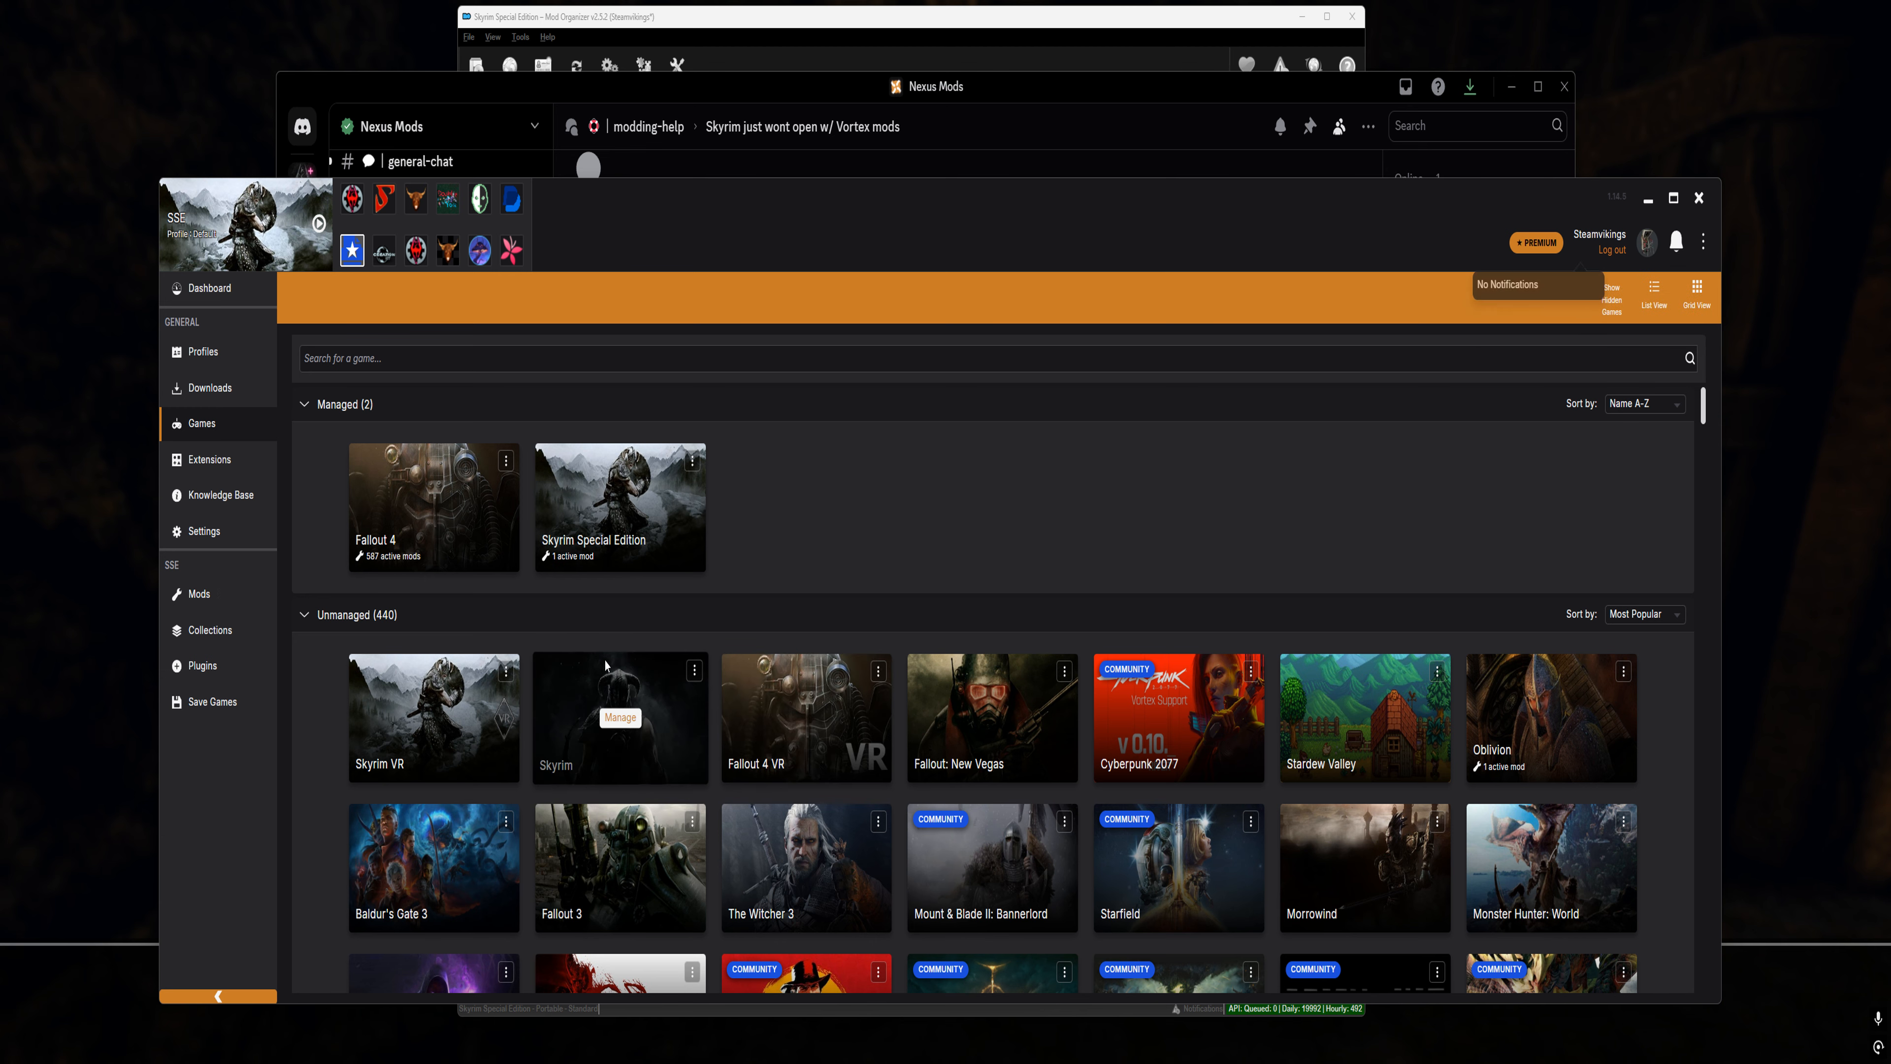
Apply the newer files for the script extender's external changes and clear the filter of the mod list
click(195, 594)
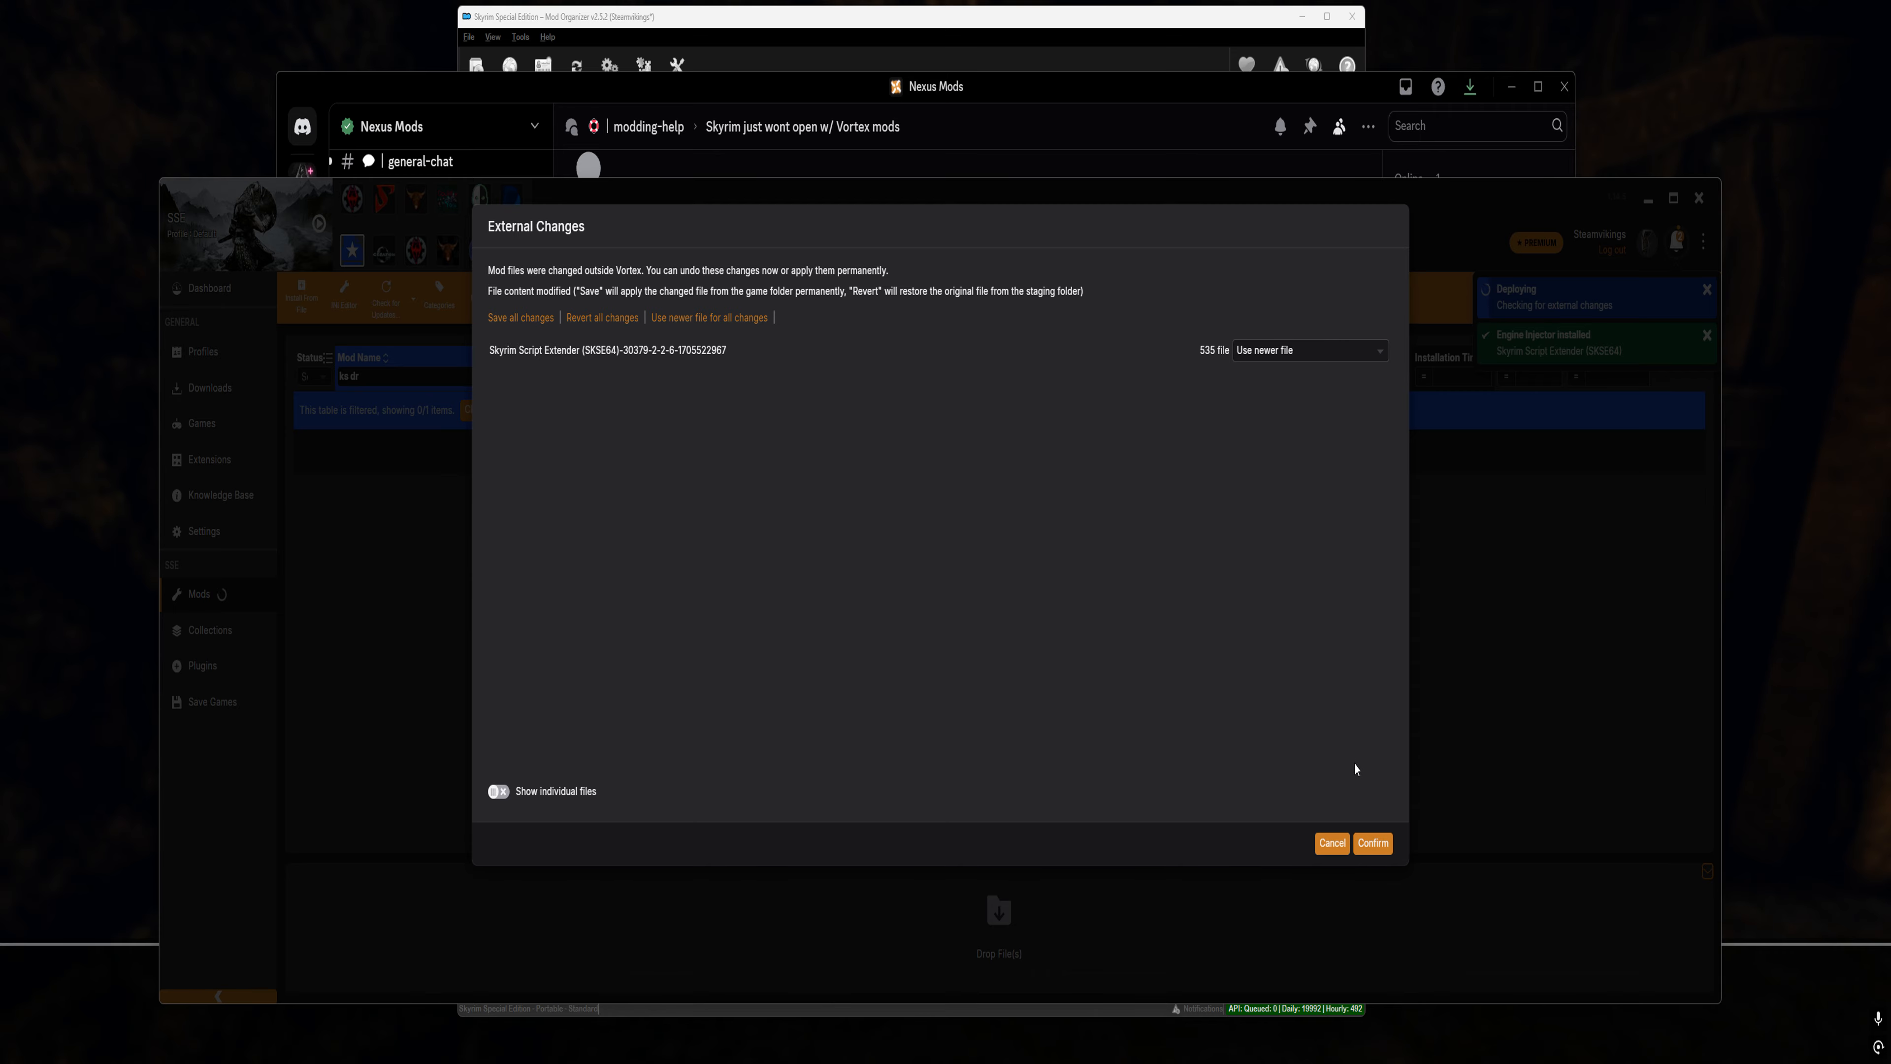
click(1372, 843)
click(507, 417)
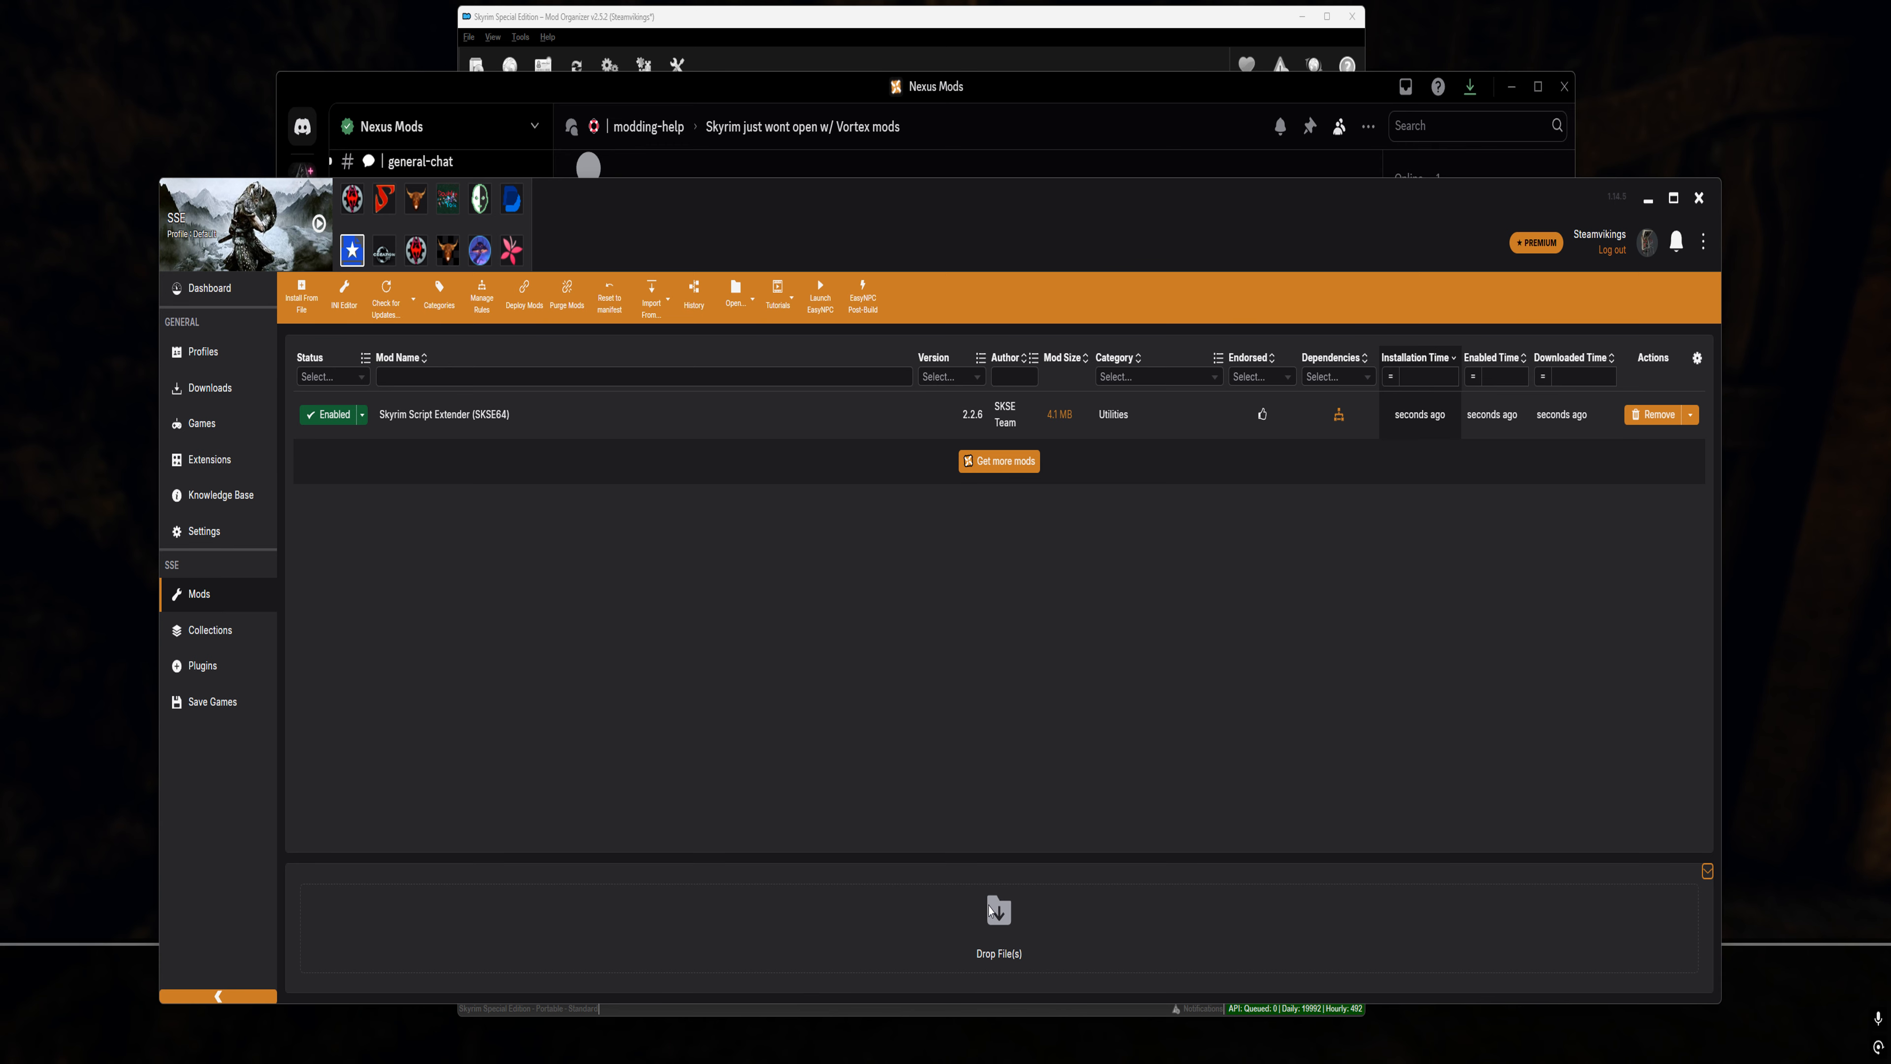
Find Cisterns of Skyrim among the trending mods on the Nexus Mods website and send its download to Vortex
click(1025, 462)
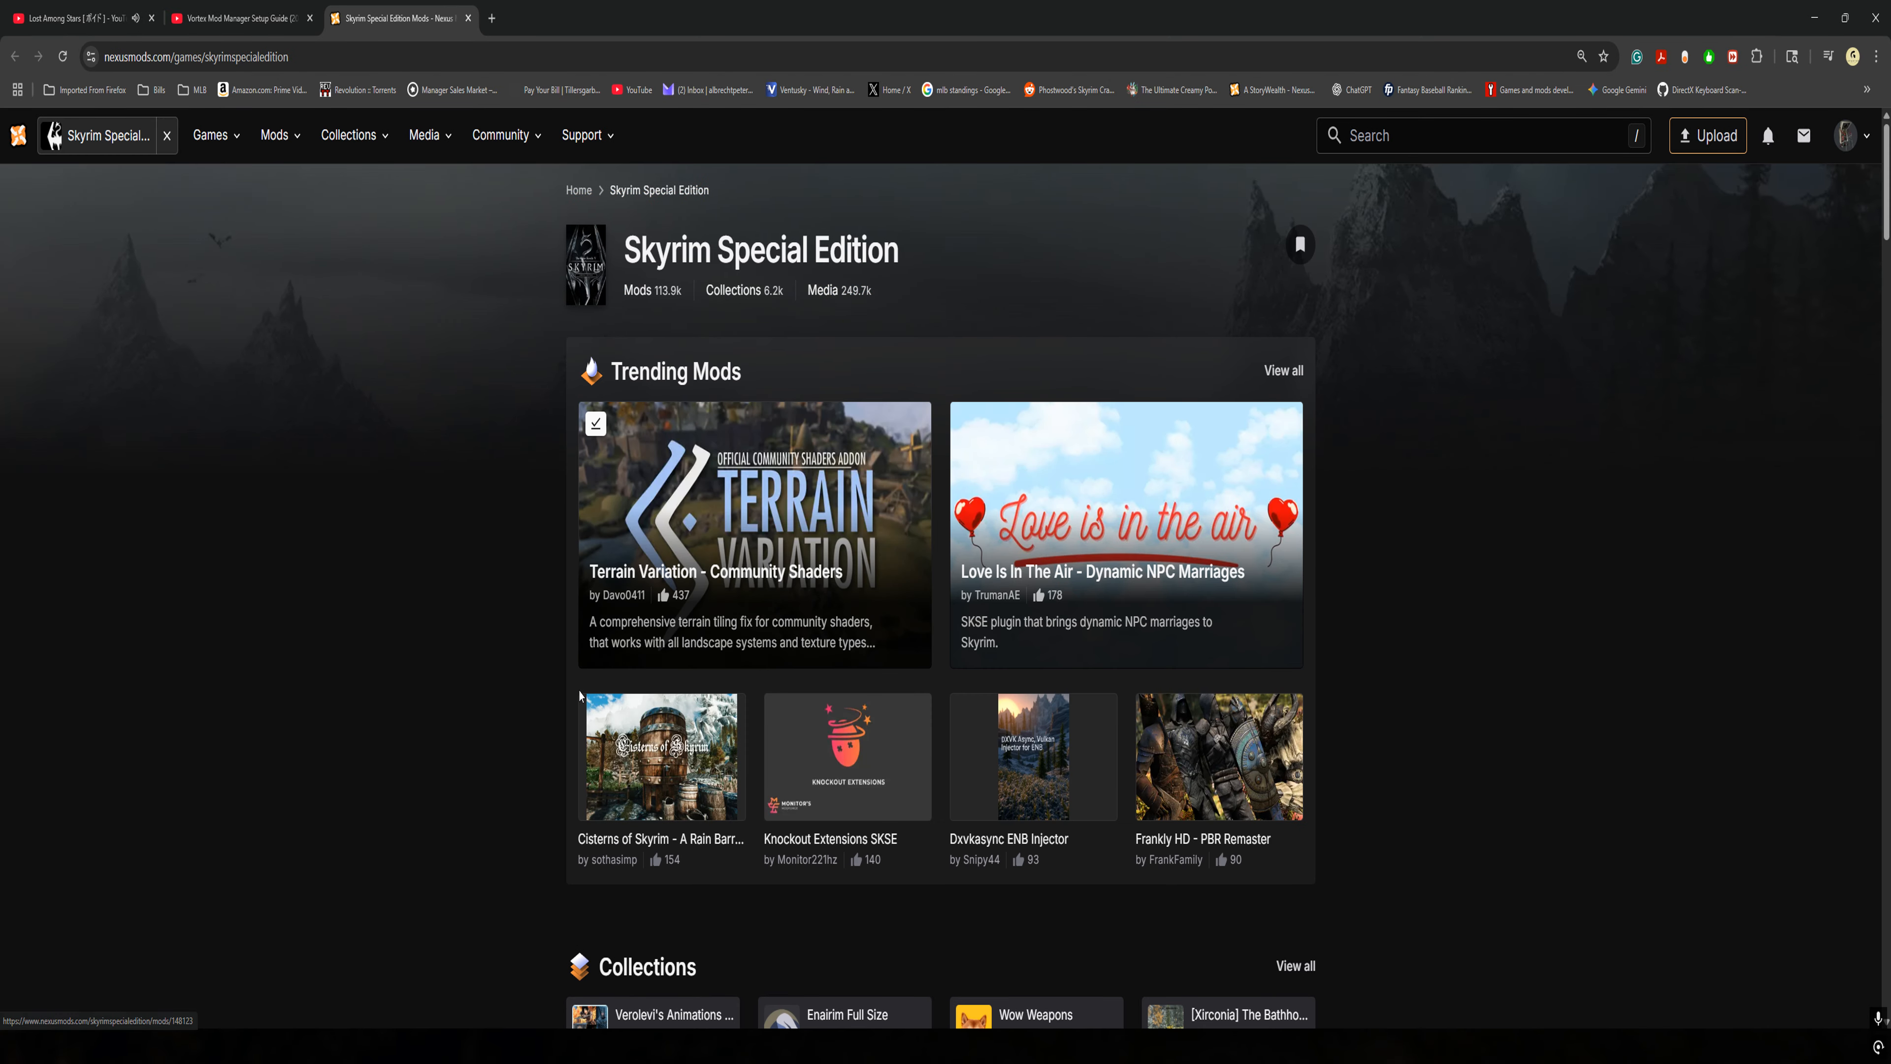
click(642, 753)
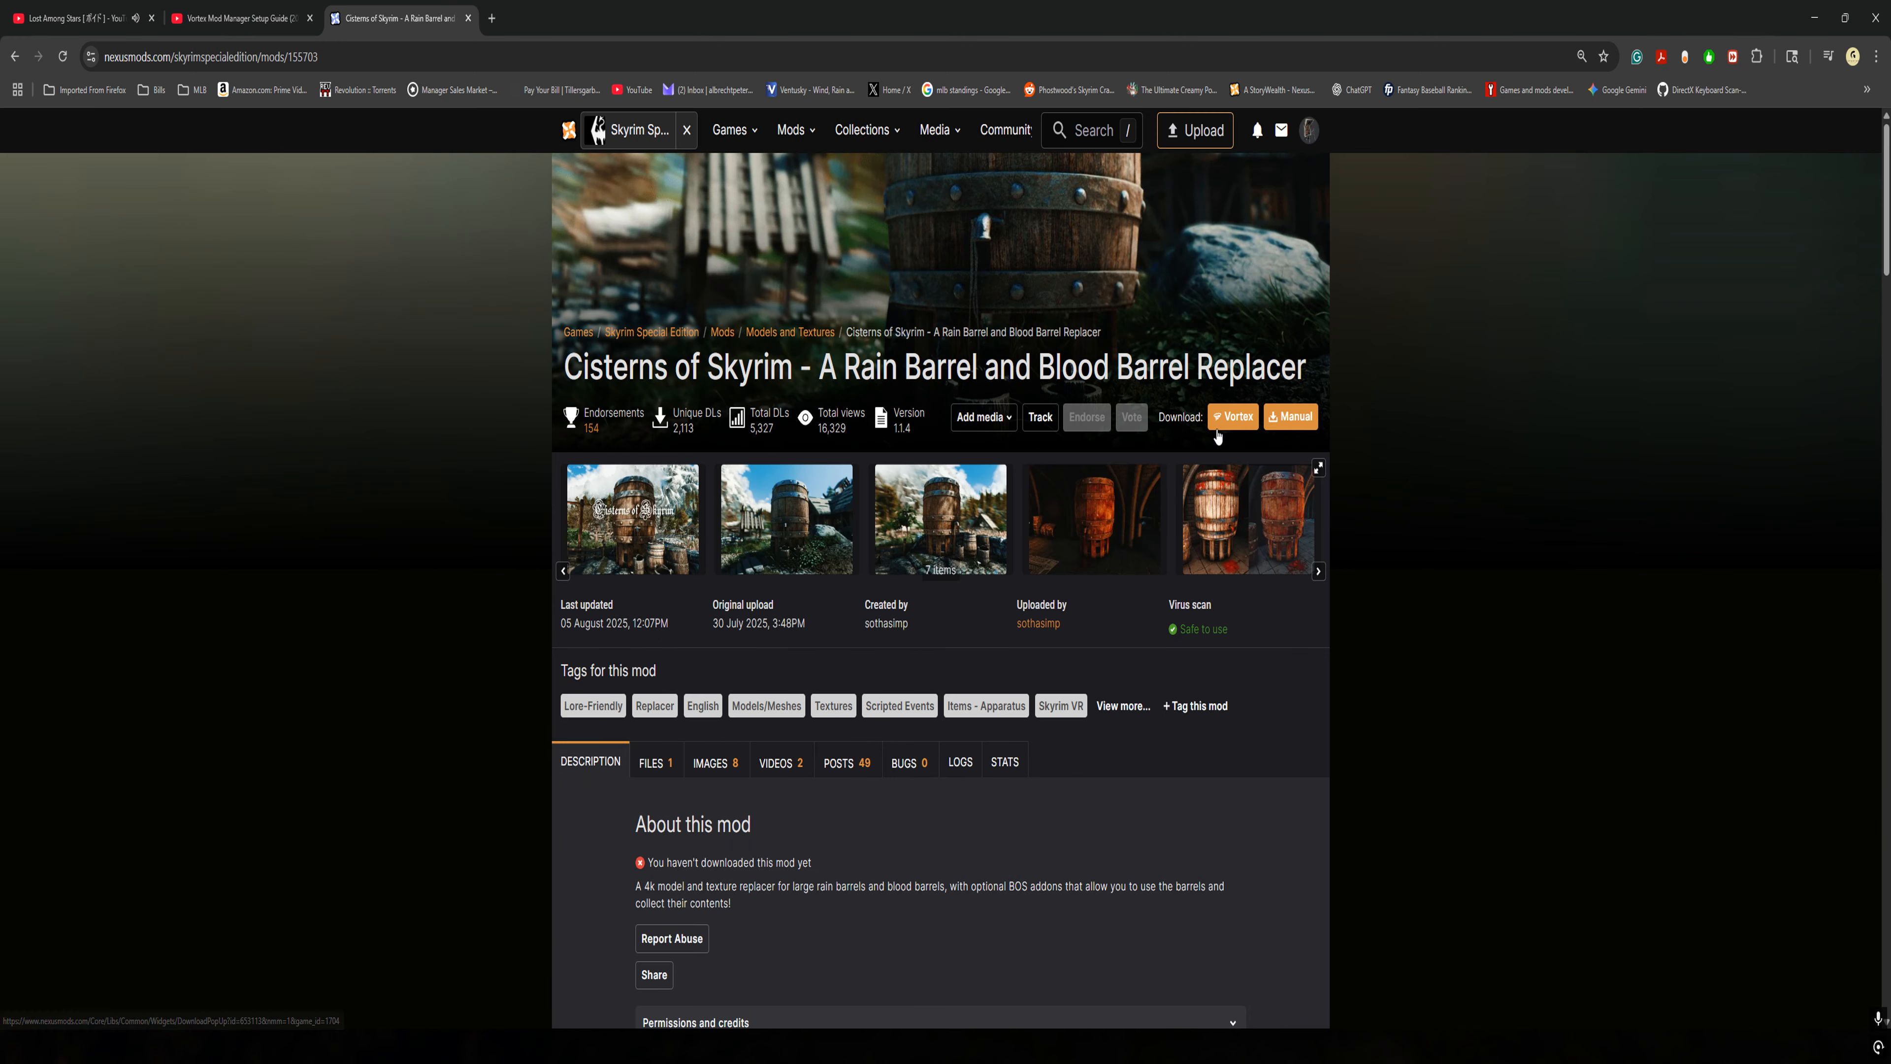
click(1234, 416)
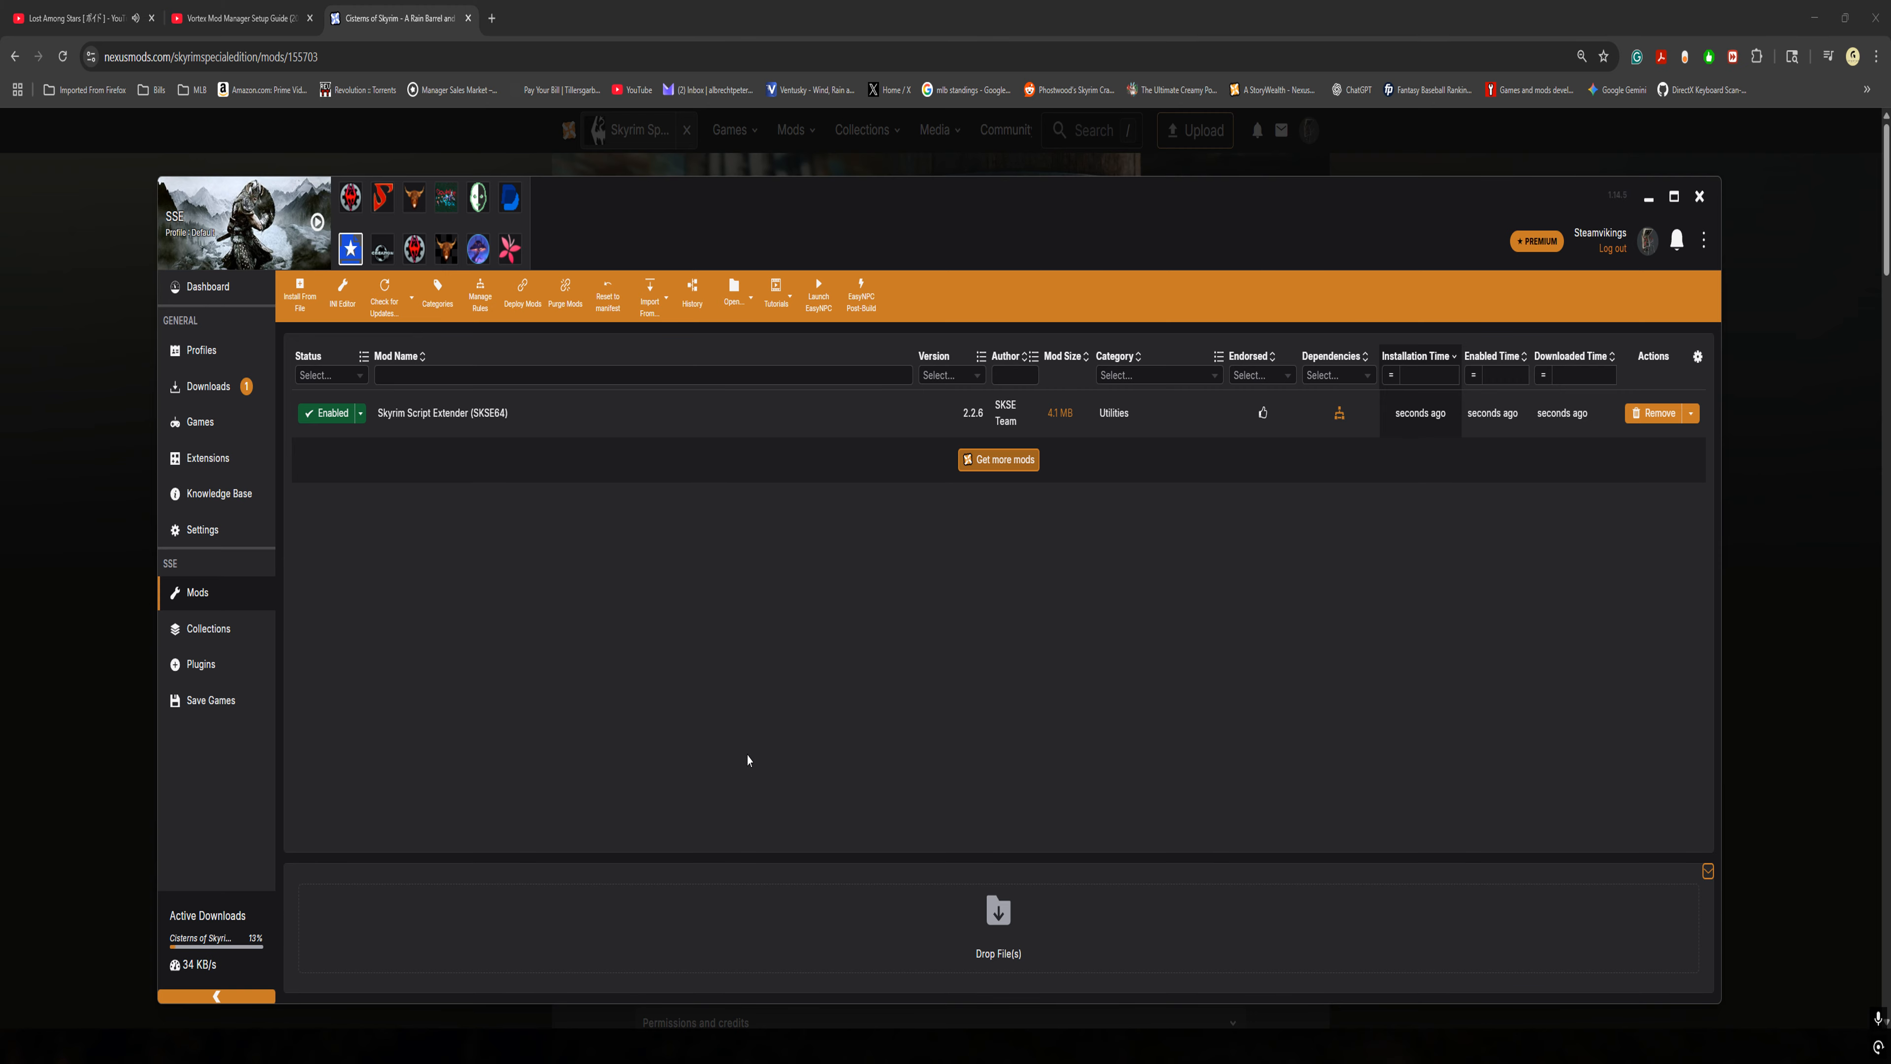
Check the download and install Cisterns of Skyrim with 4K, Occasional Drips, 3D Blood Puddle, Functional Blood Vats, no functional rain barrels and No JK's Whiterun Outskirts
click(205, 386)
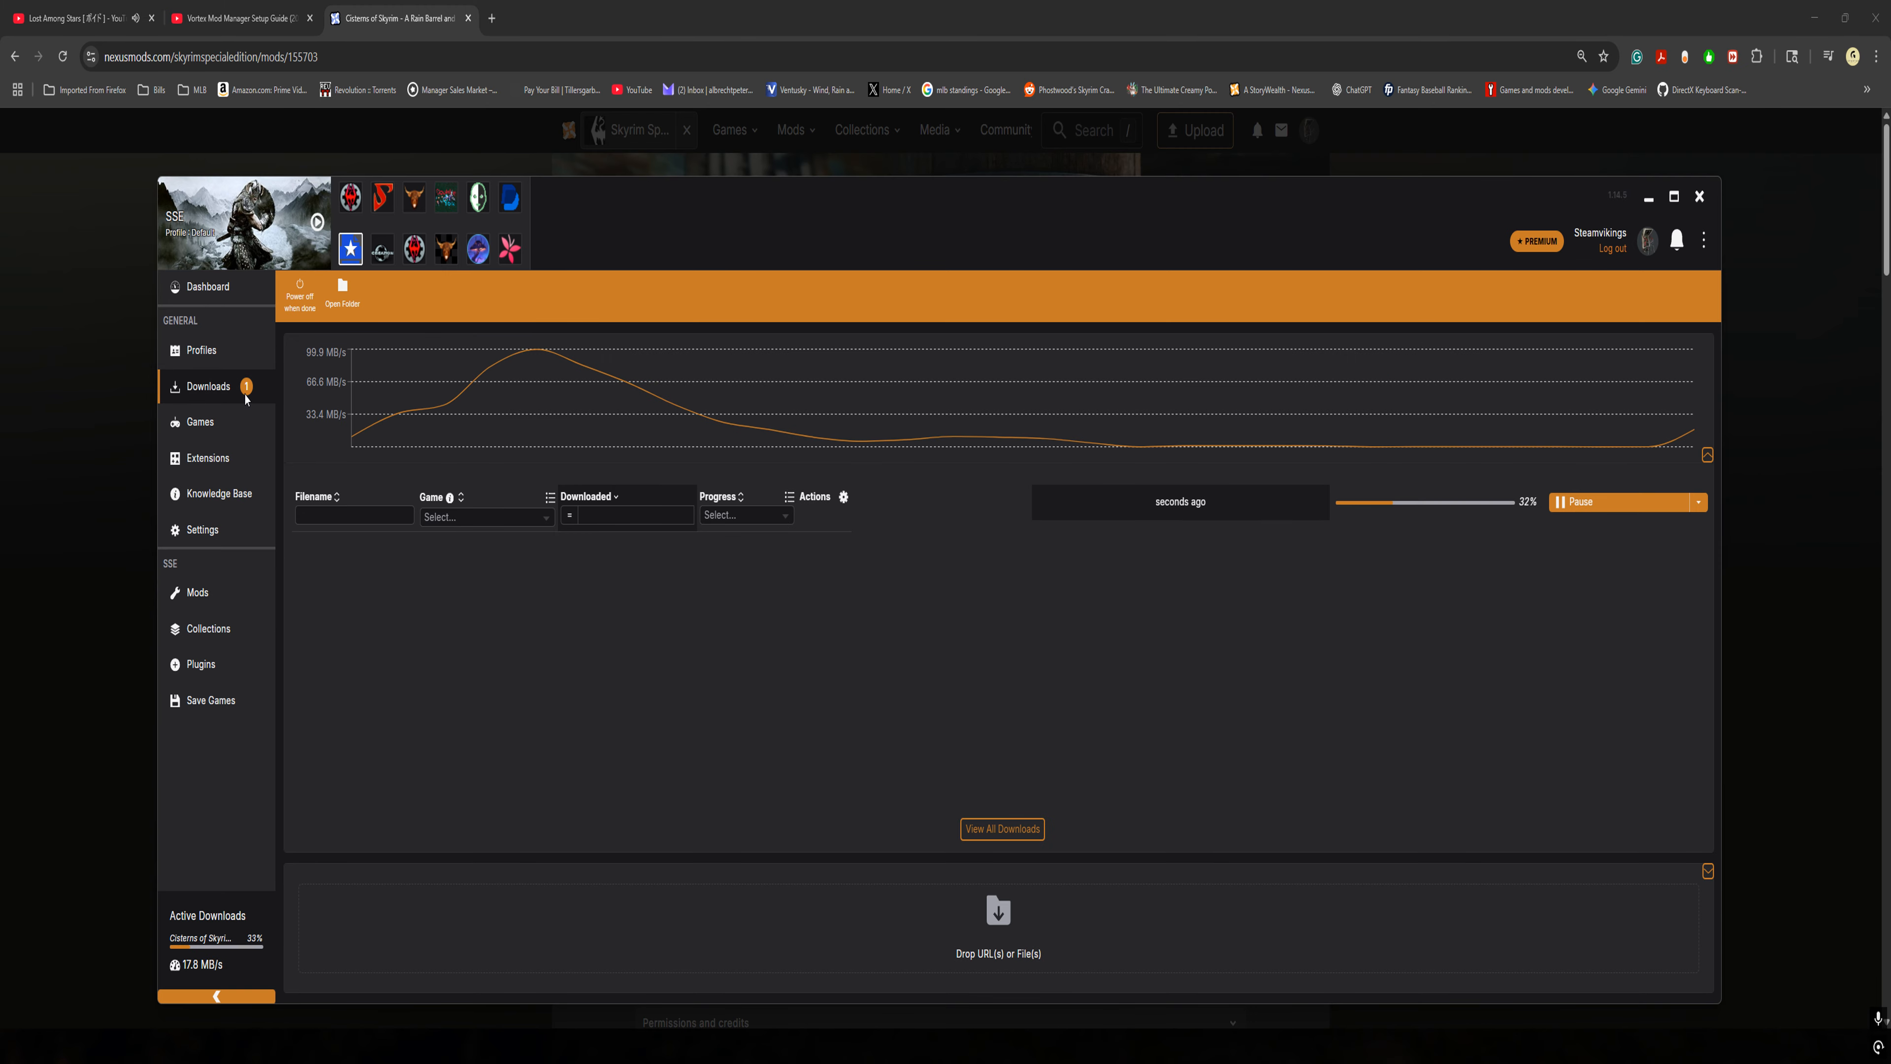
click(204, 592)
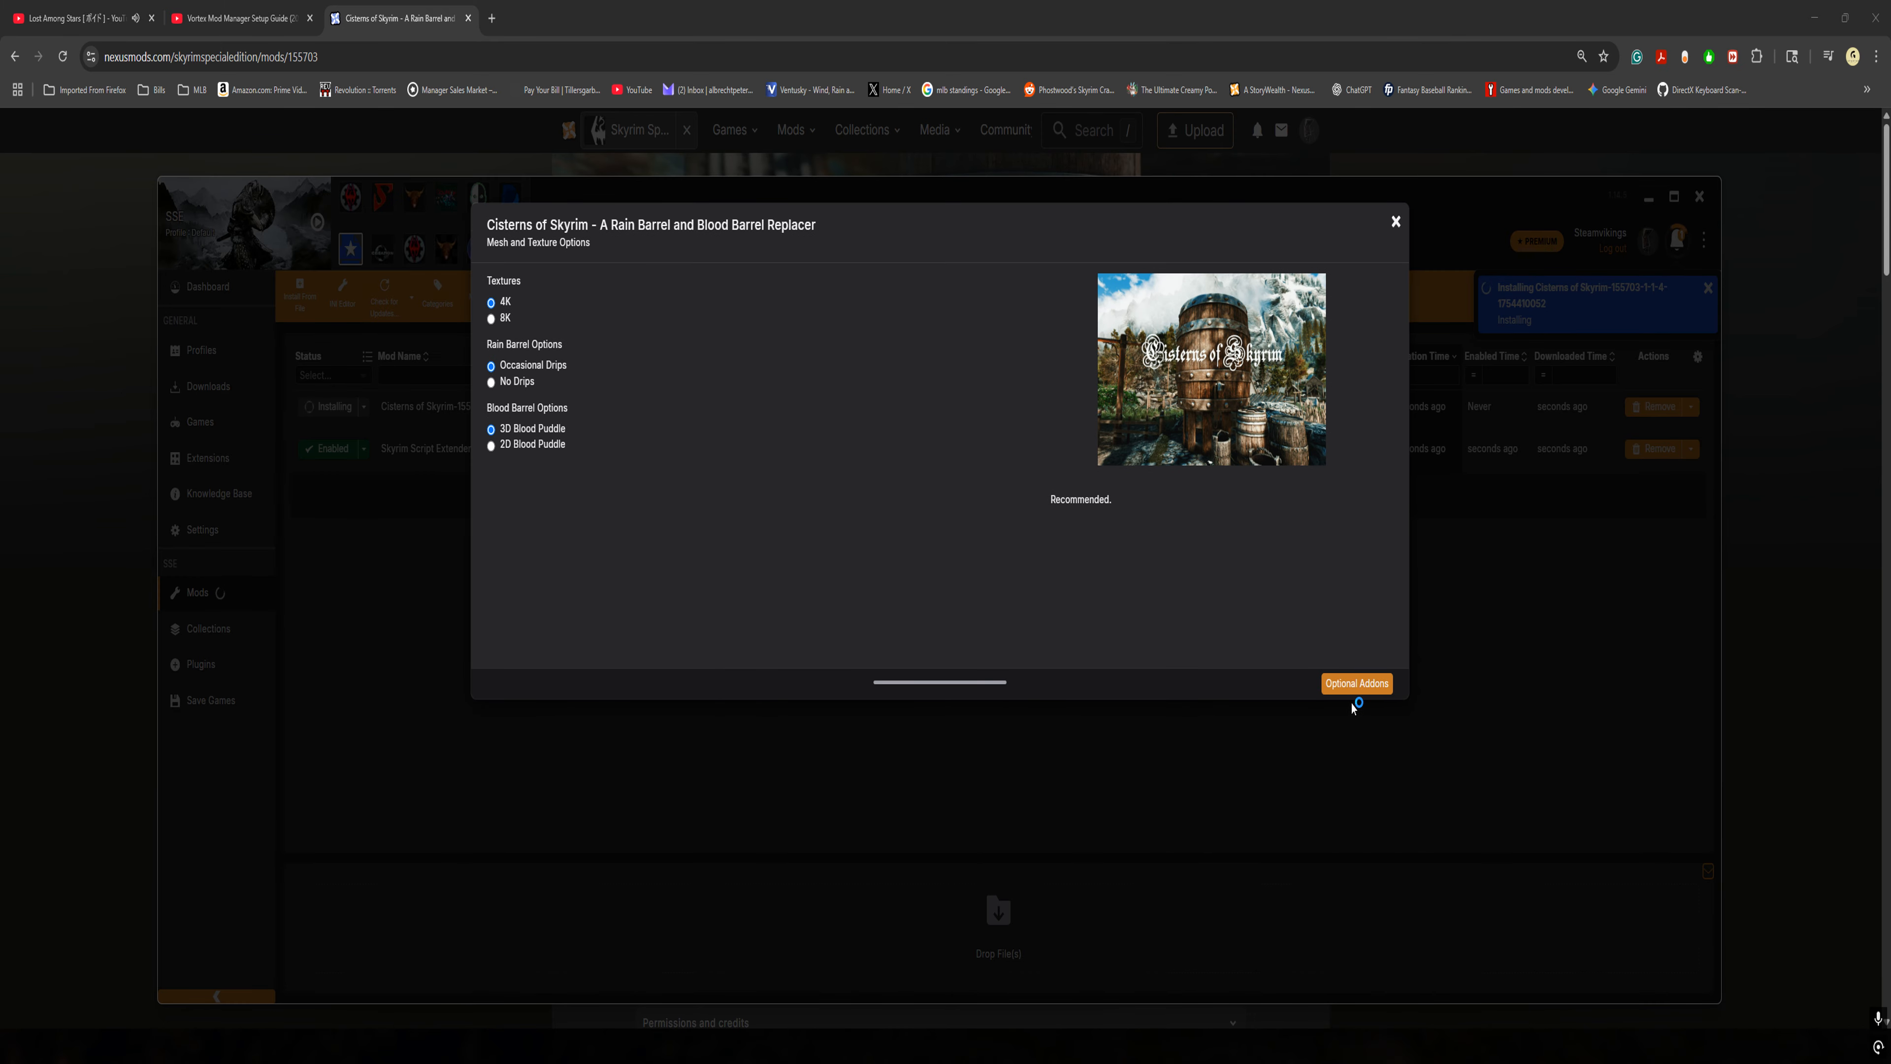
click(1357, 684)
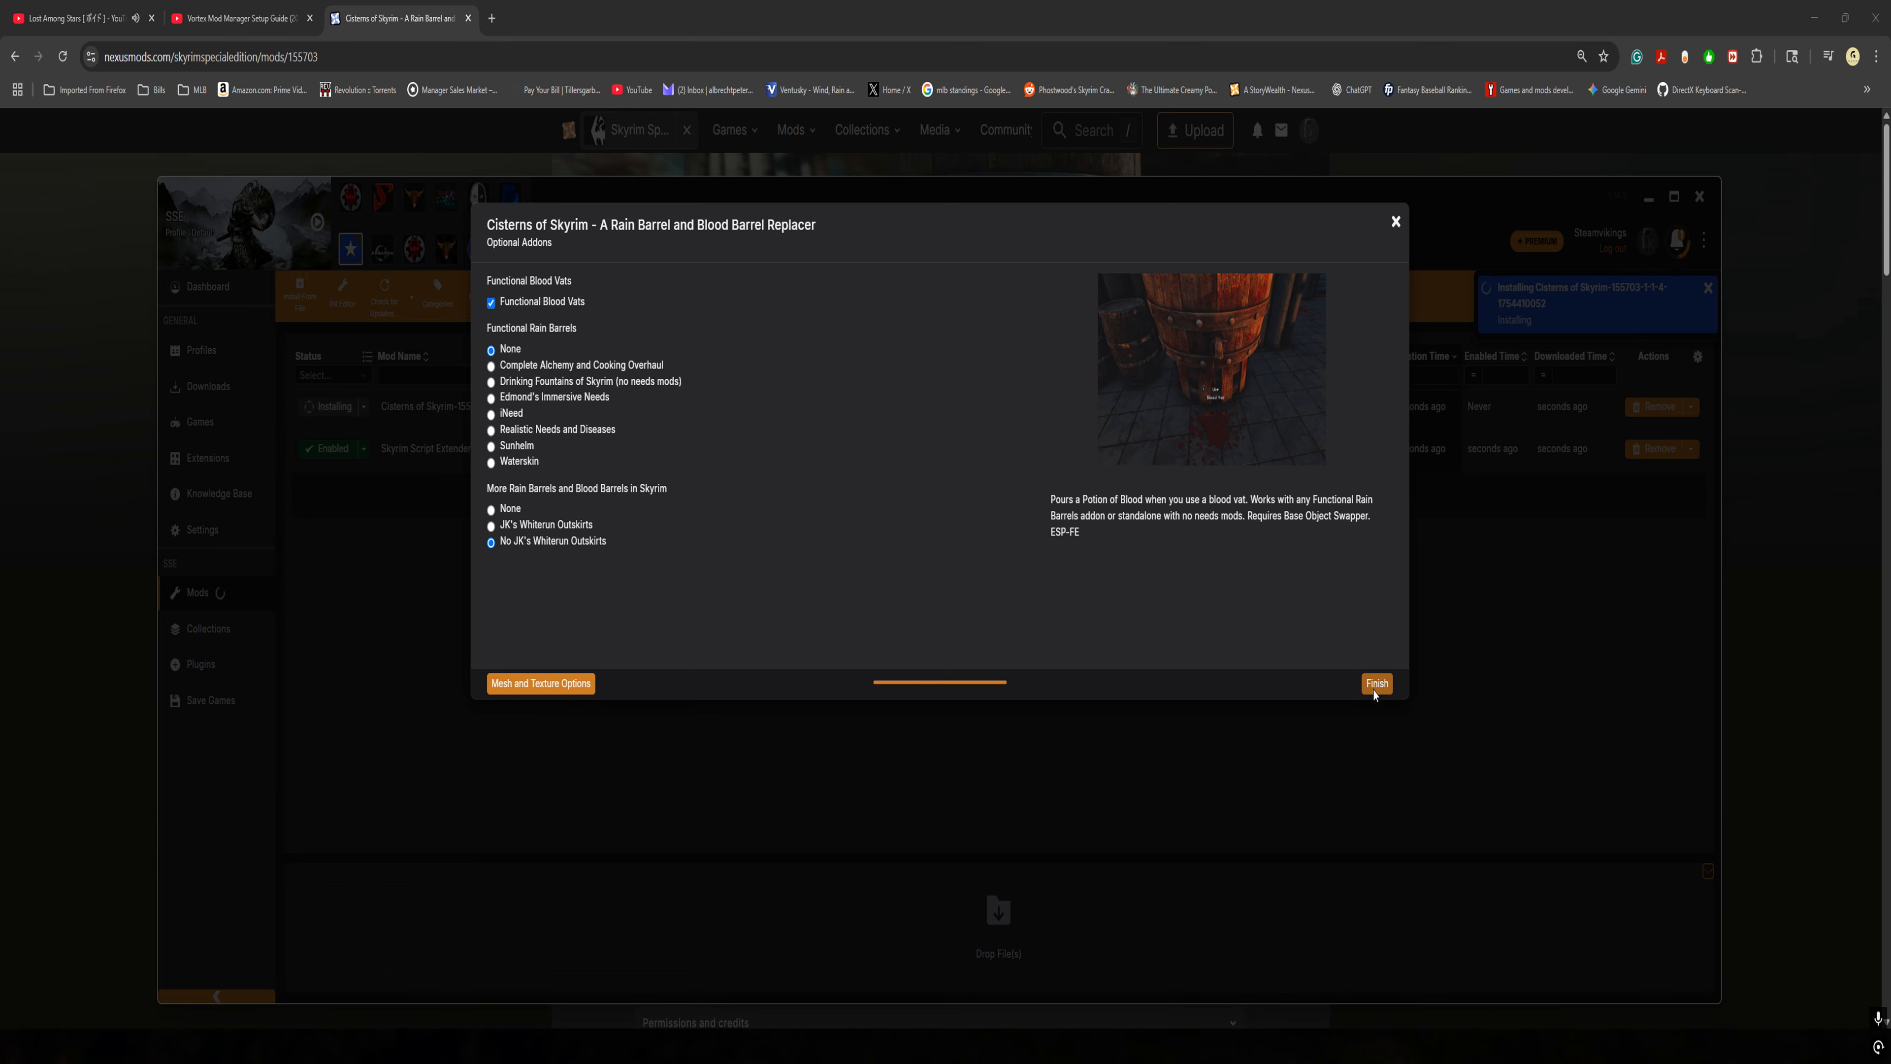
click(1375, 688)
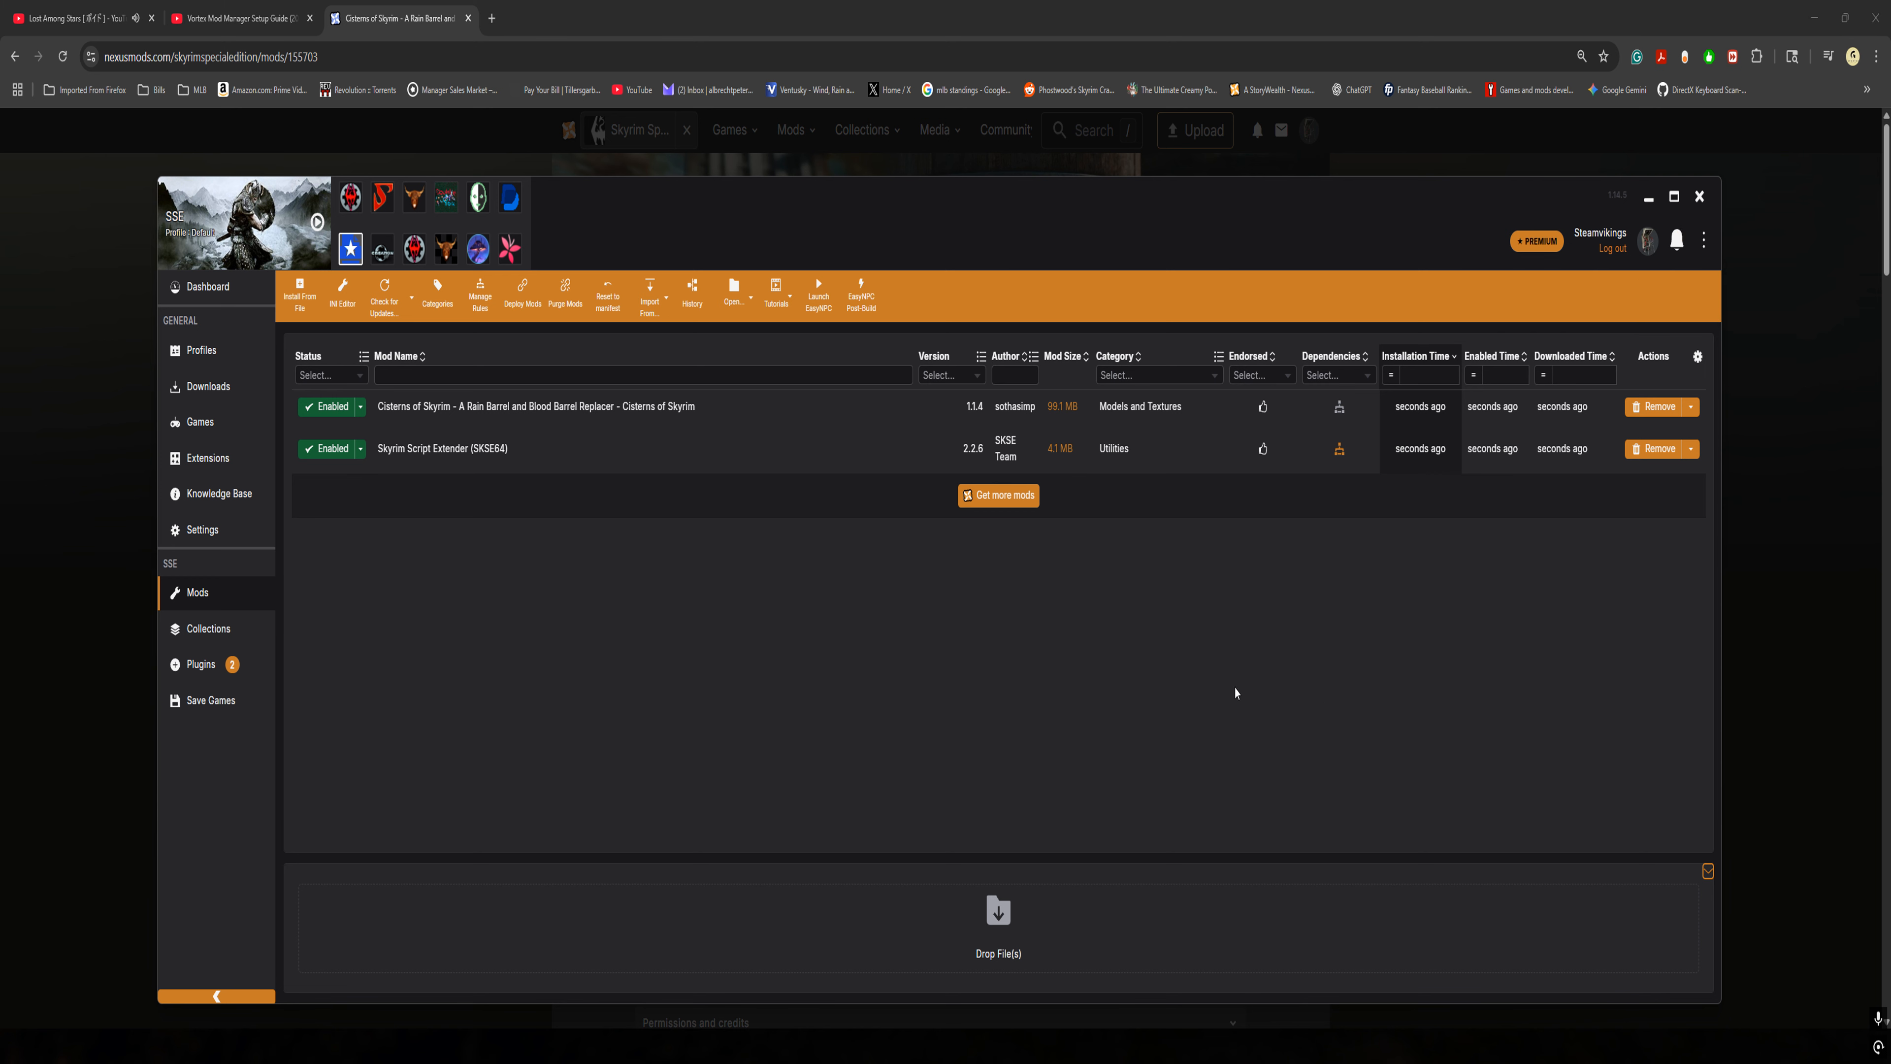
Clear all filters of the plugin list and look through the plugins' load order
click(212, 664)
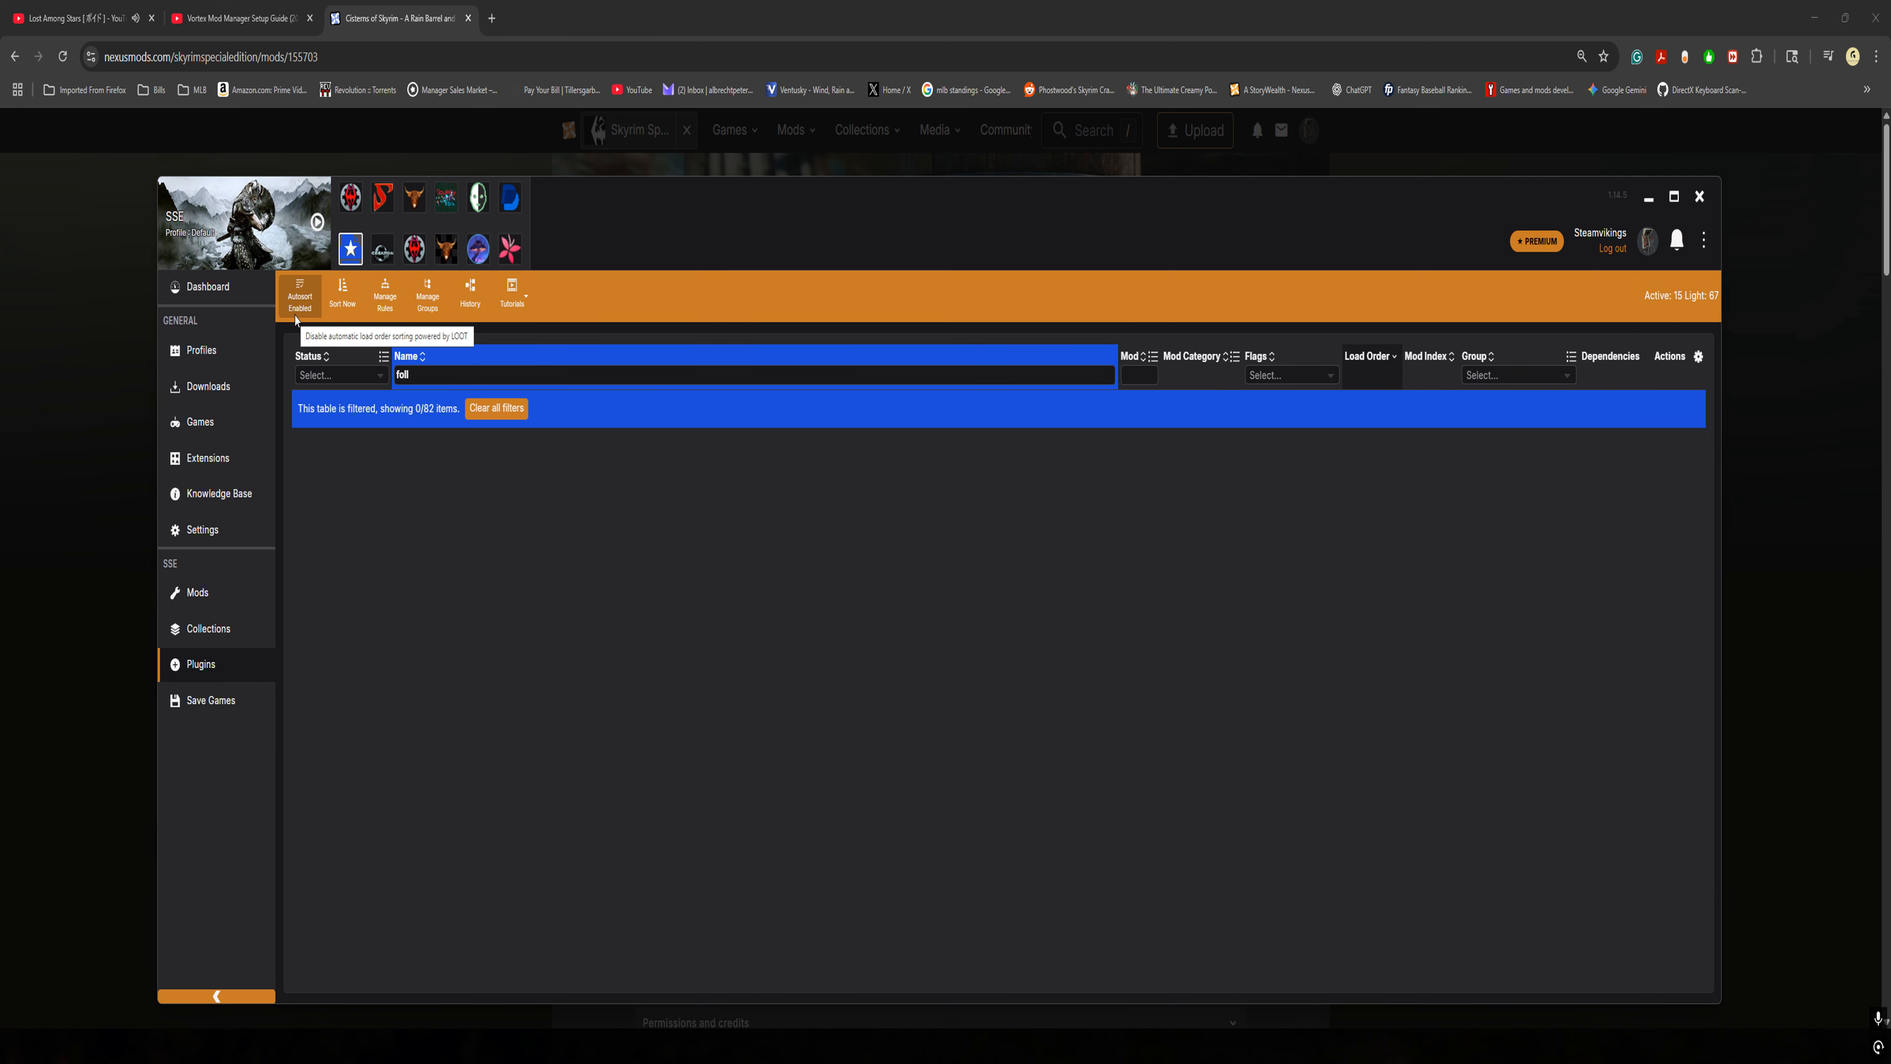
click(497, 408)
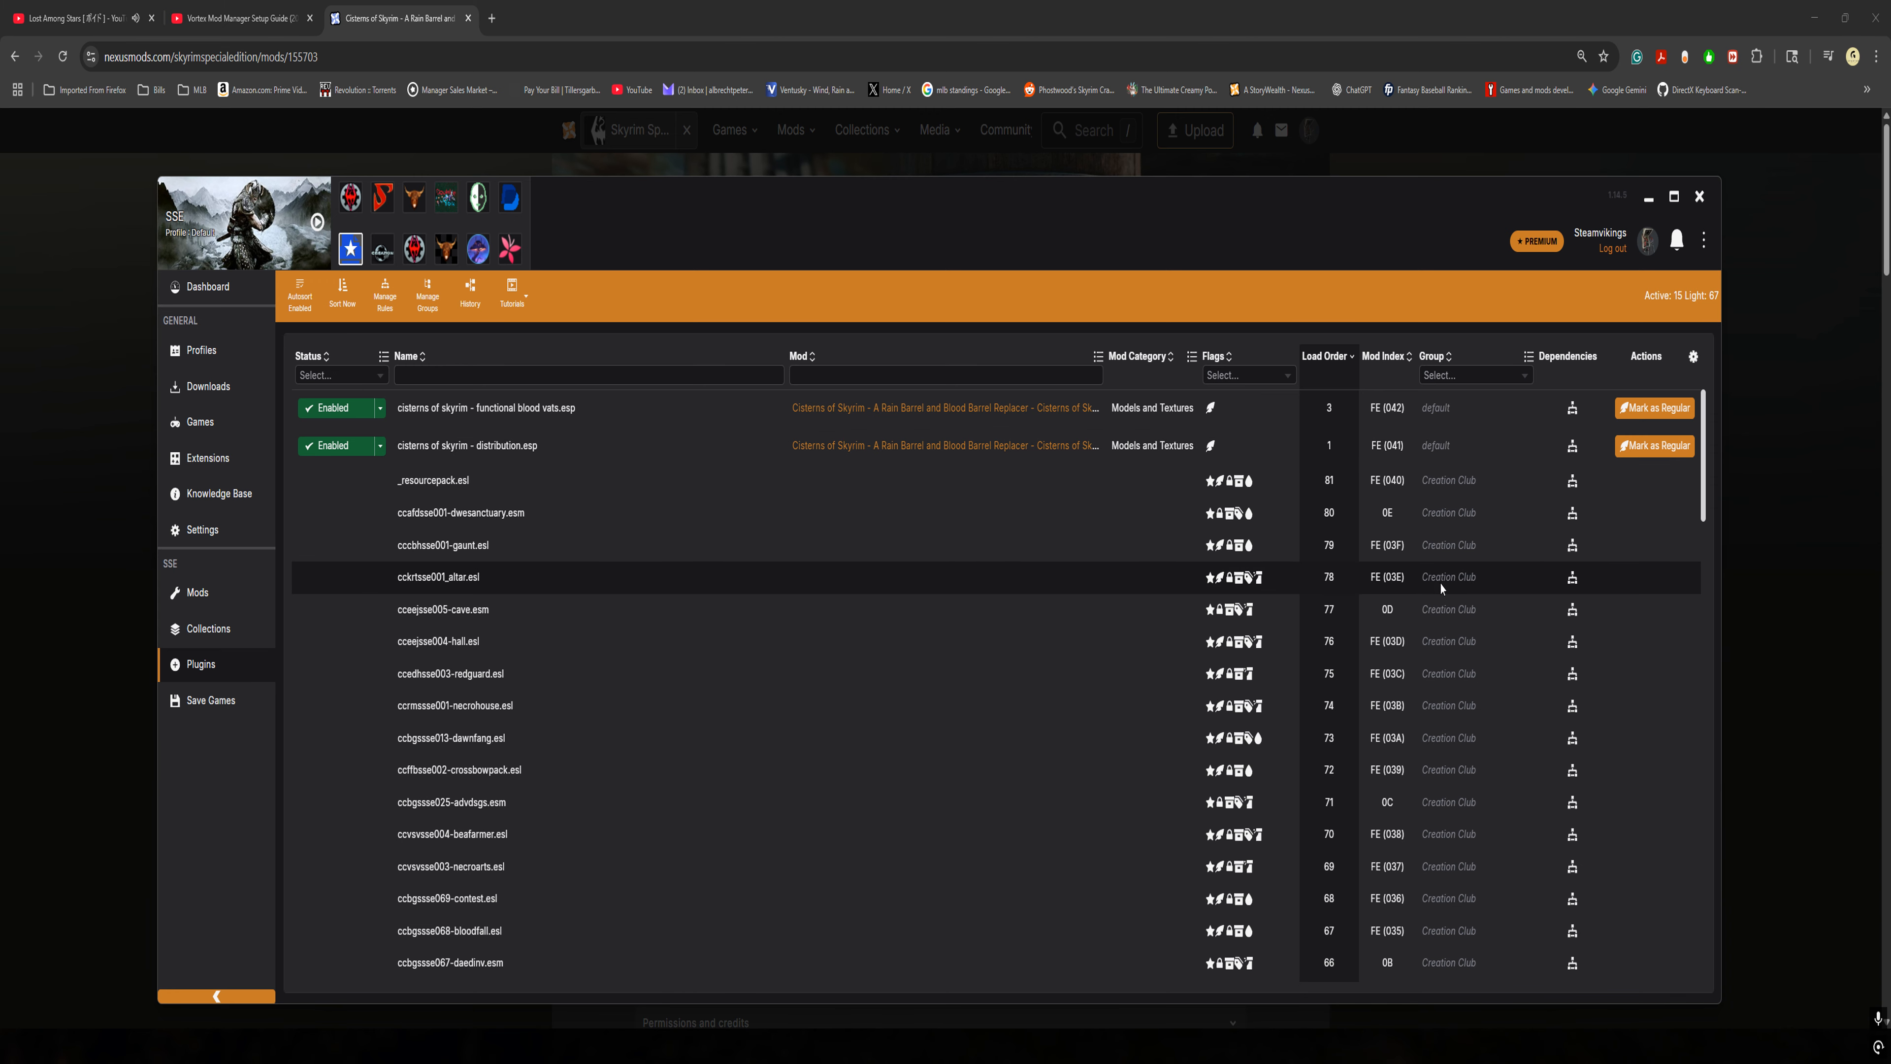
scroll(1441, 586, down, 10)
scroll(1445, 583, down, 15)
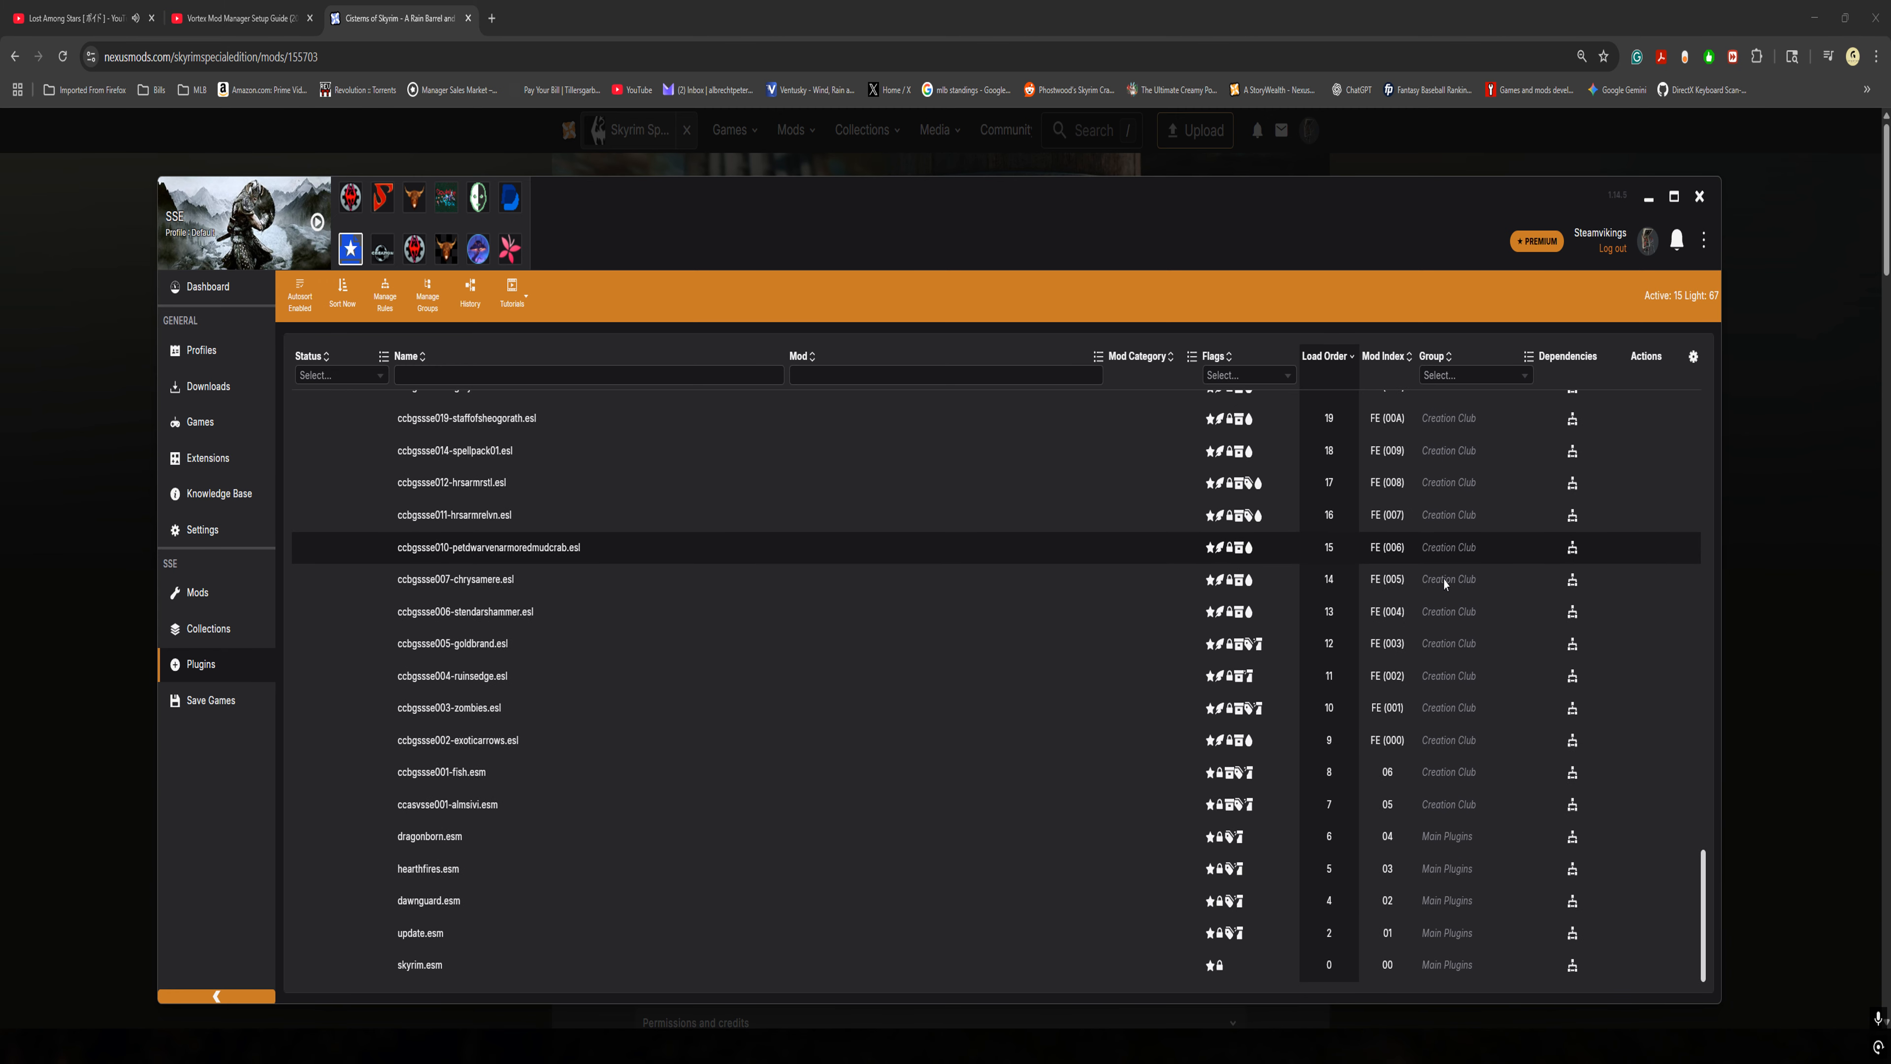
scroll(1445, 583, up, 20)
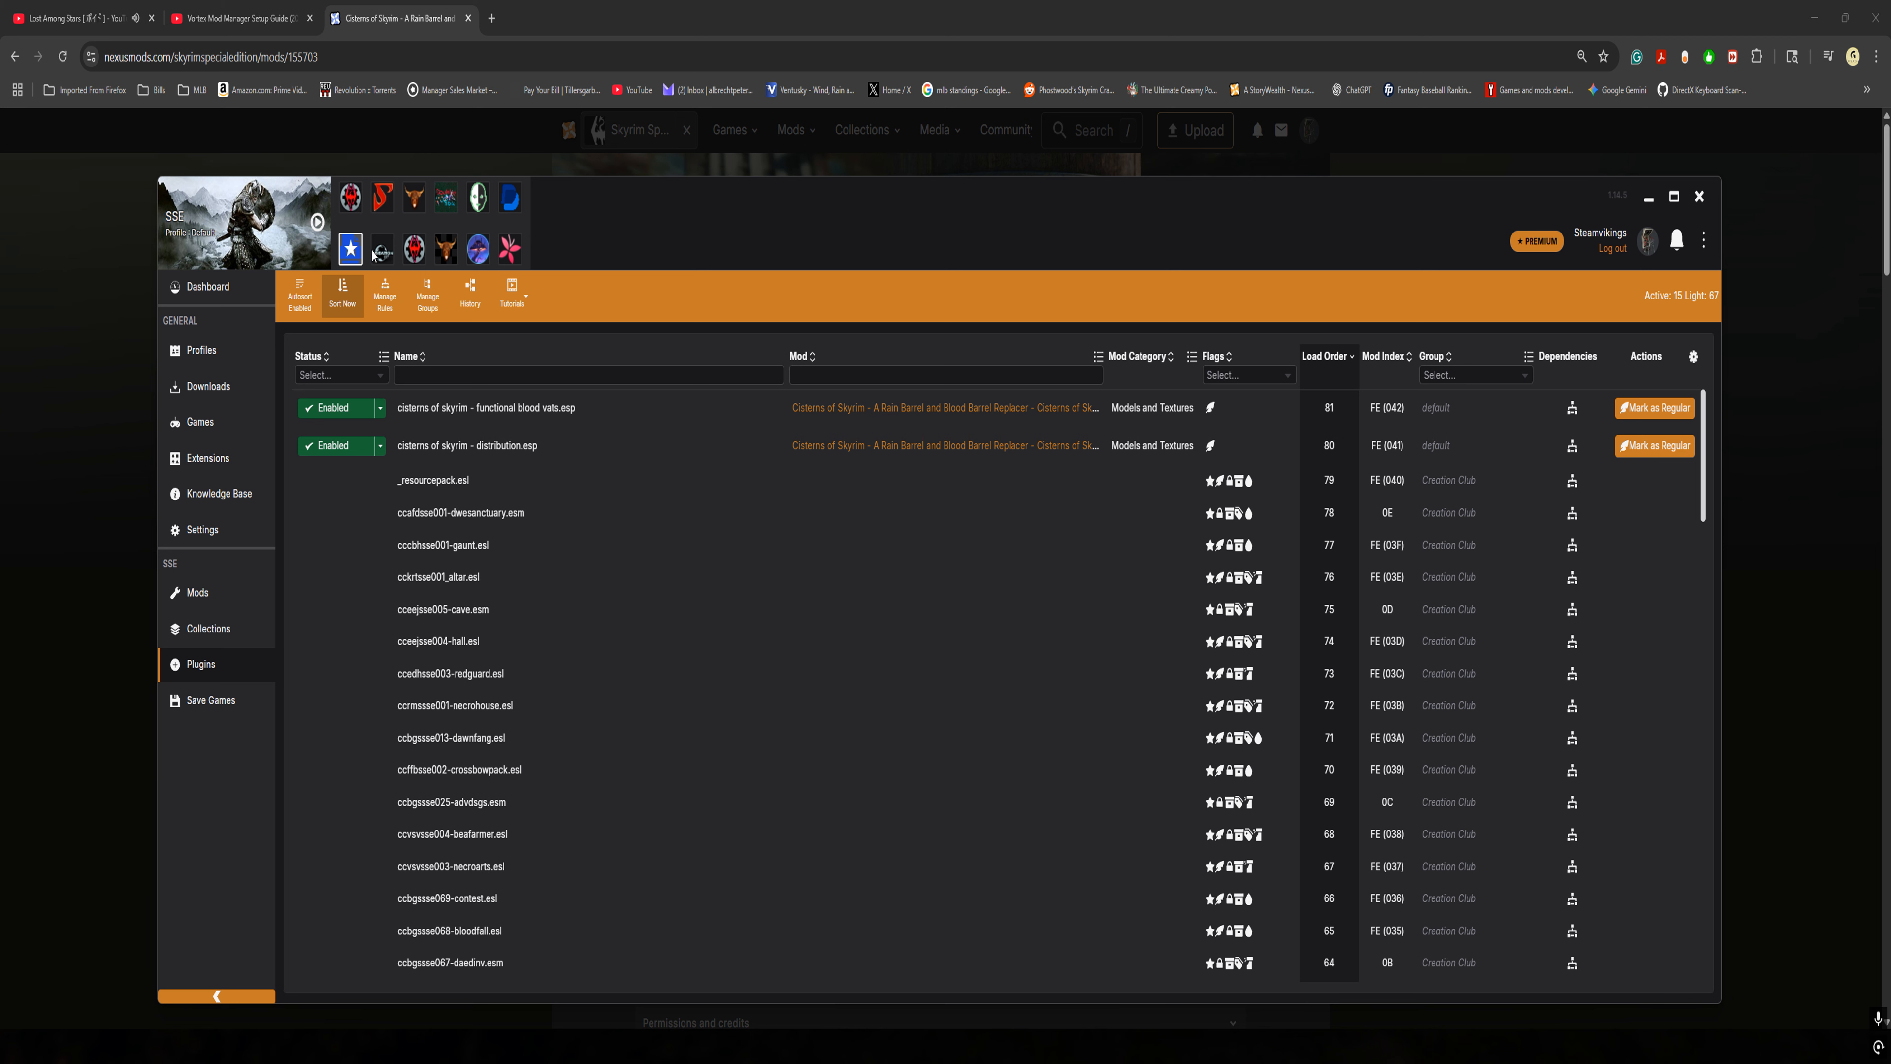
View the edit settings of the unnamed Pandora Behaviour Engine tool, close them without saving and return to the mod list
click(224, 291)
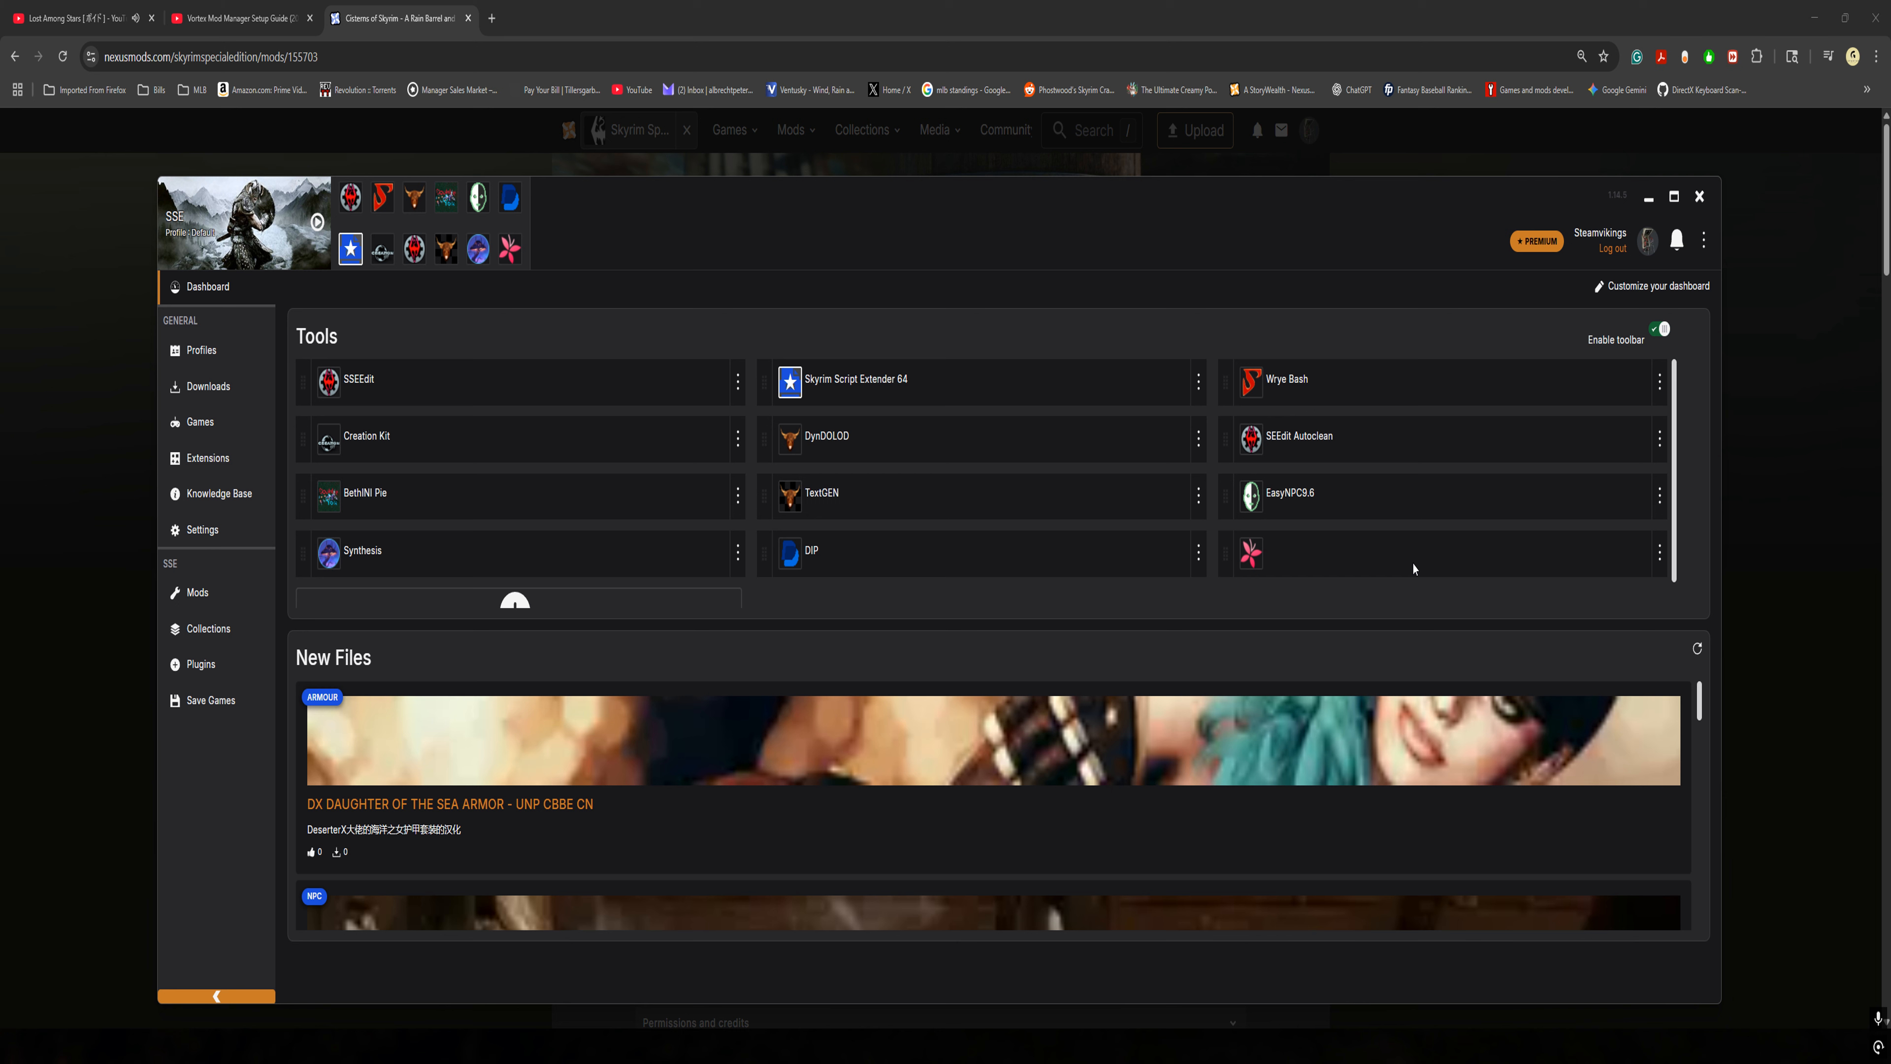
click(1658, 567)
click(1655, 621)
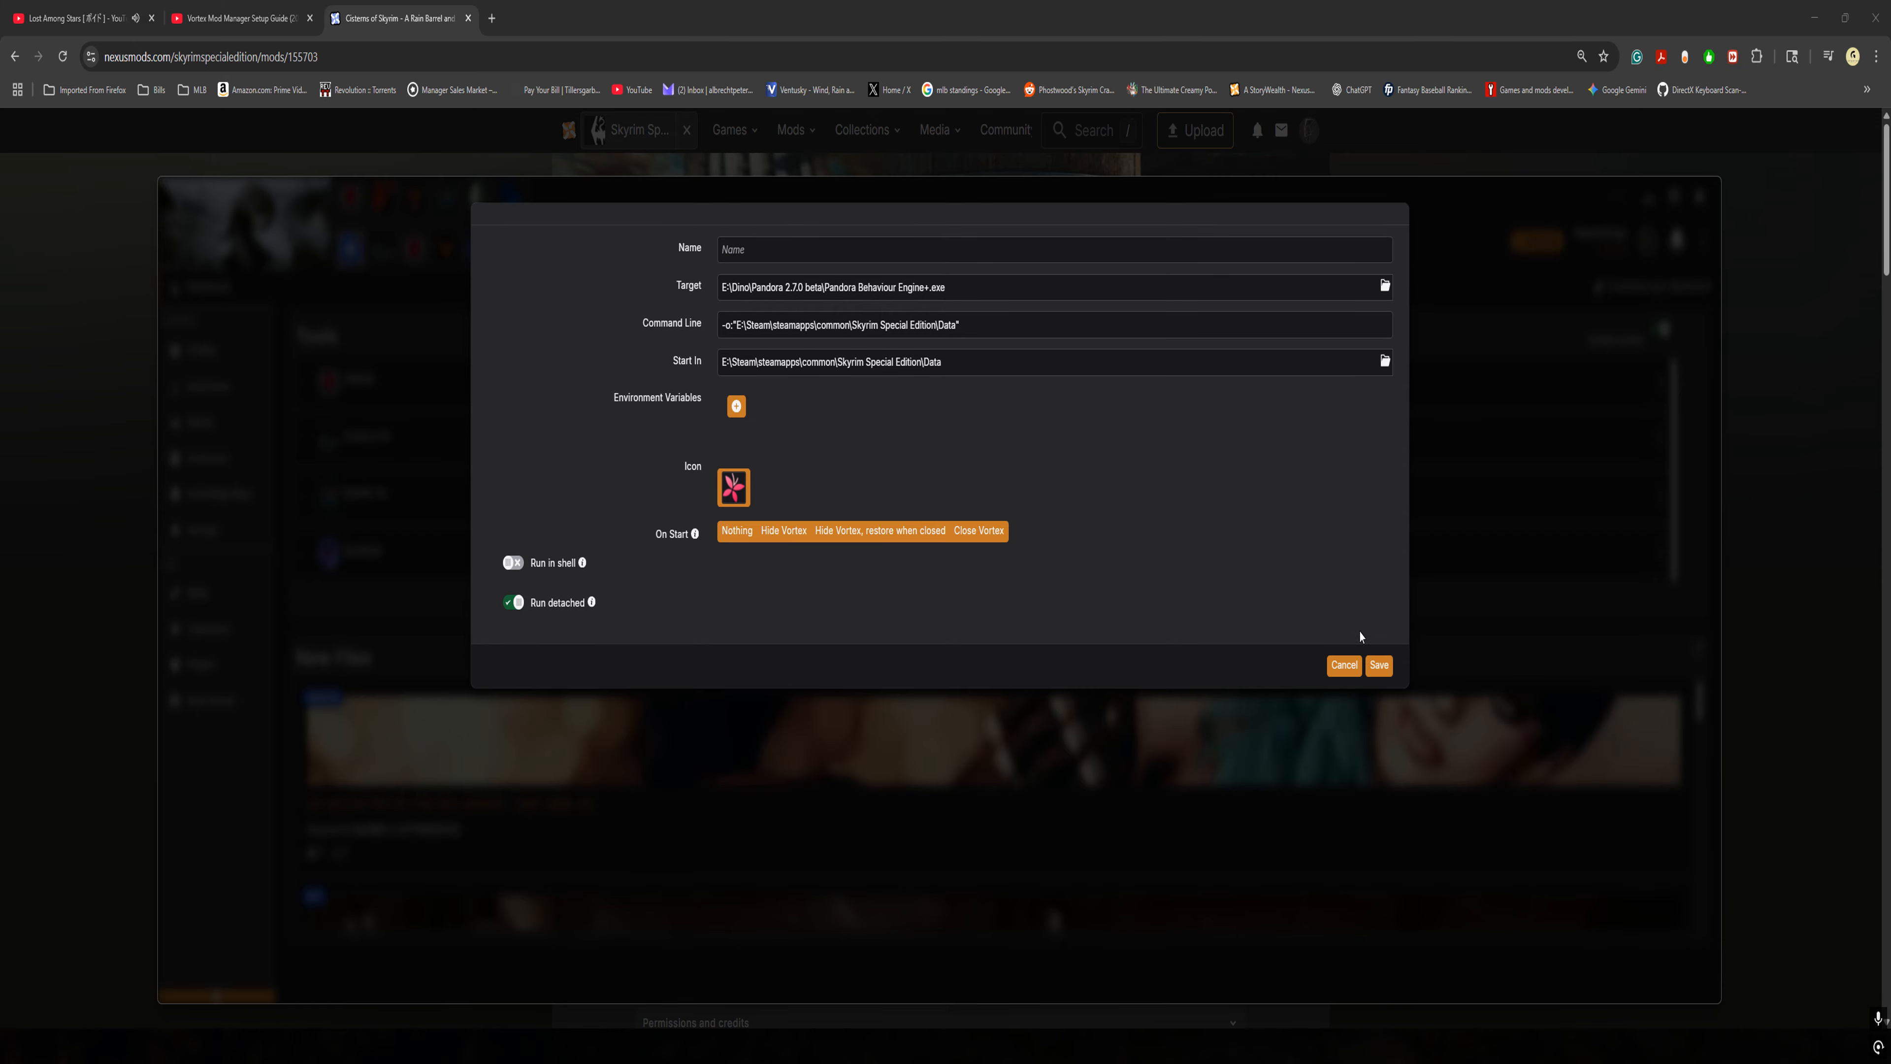
click(1351, 666)
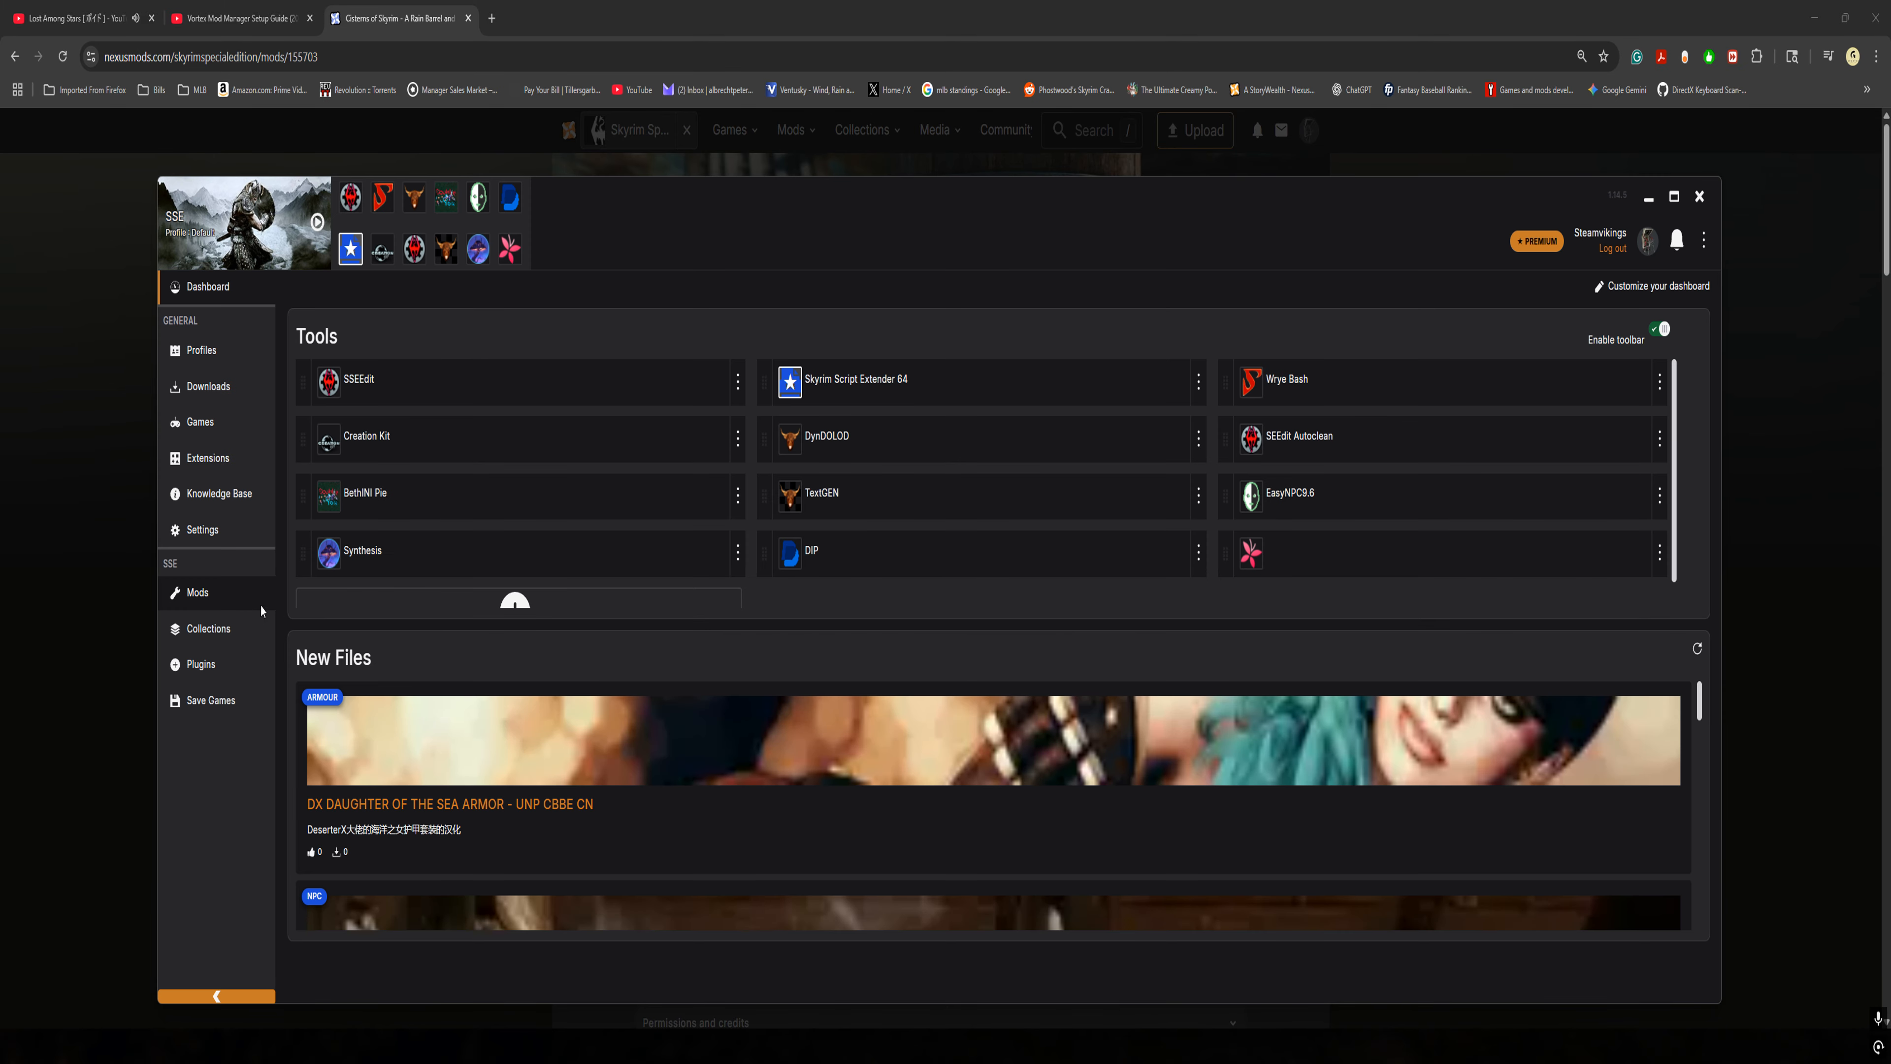
click(207, 595)
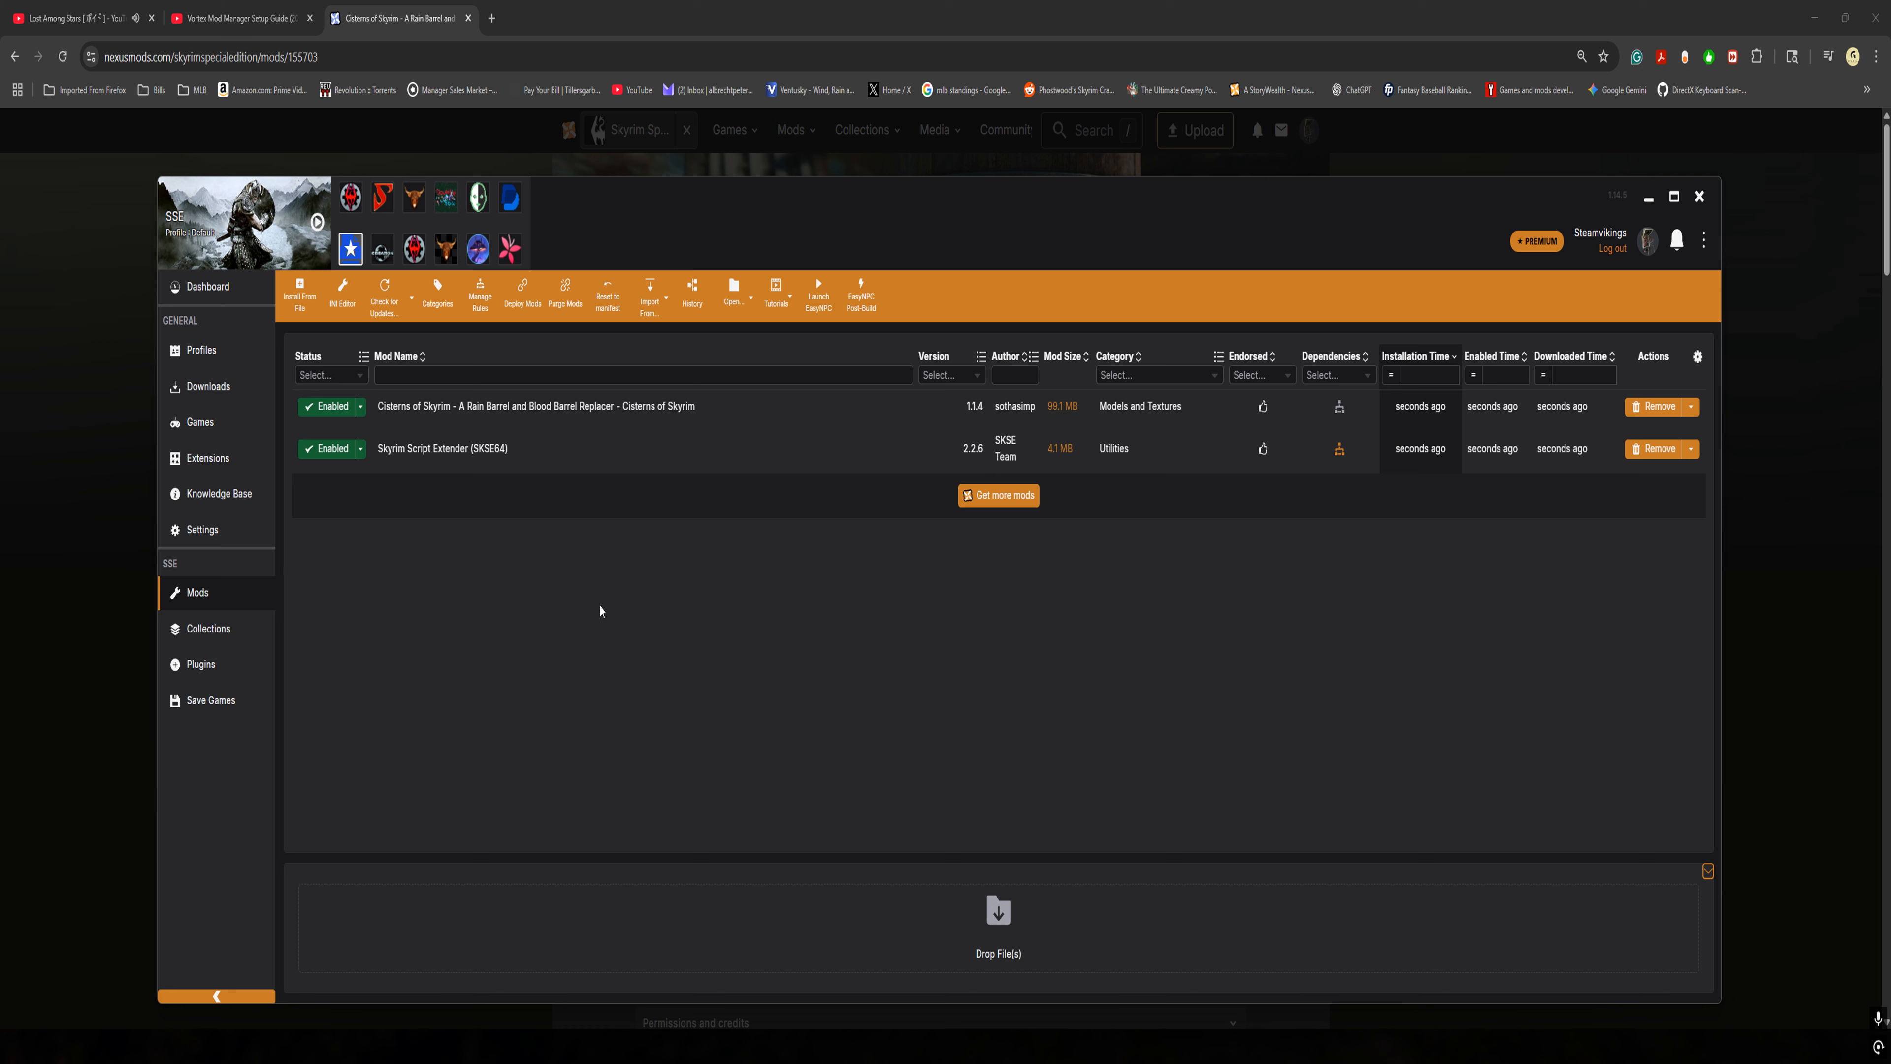